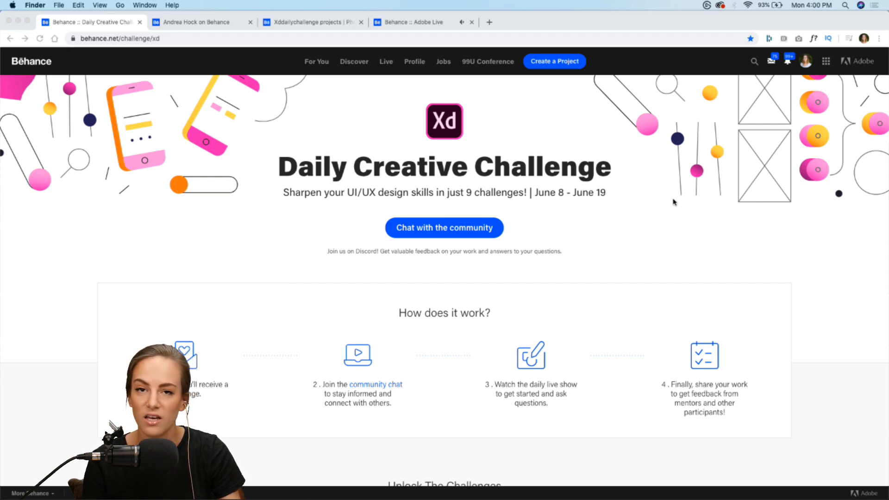
Find the Data Pop-Up challenge on the Daily Creative Challenge page, open its starter files and download the Challenge 5 folder directly
scroll(673, 202, "down", 8)
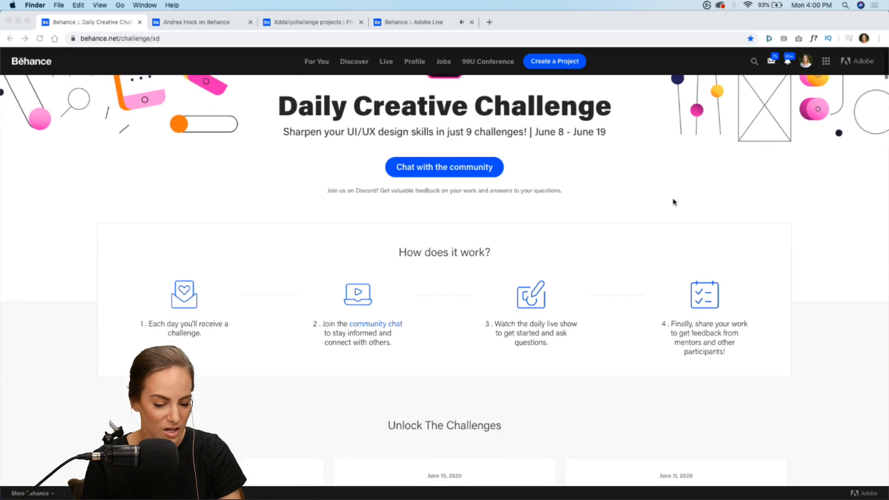
scroll(673, 202, "down", 8)
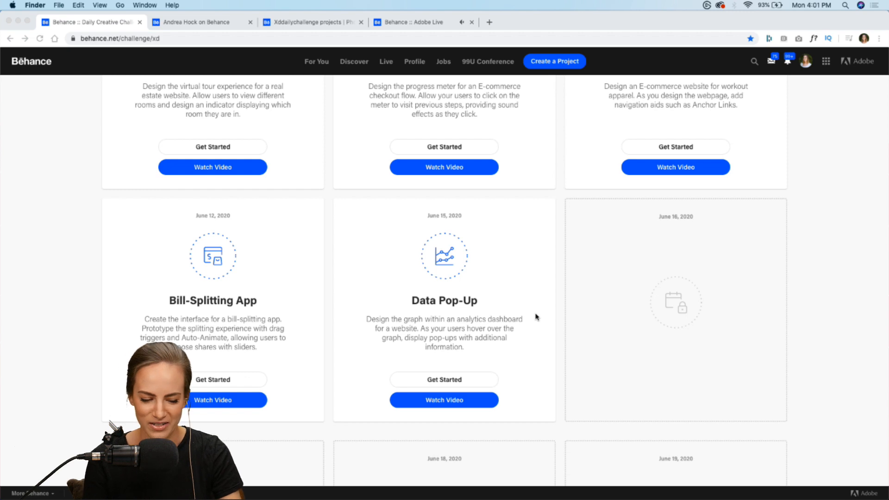
left_click(456, 381)
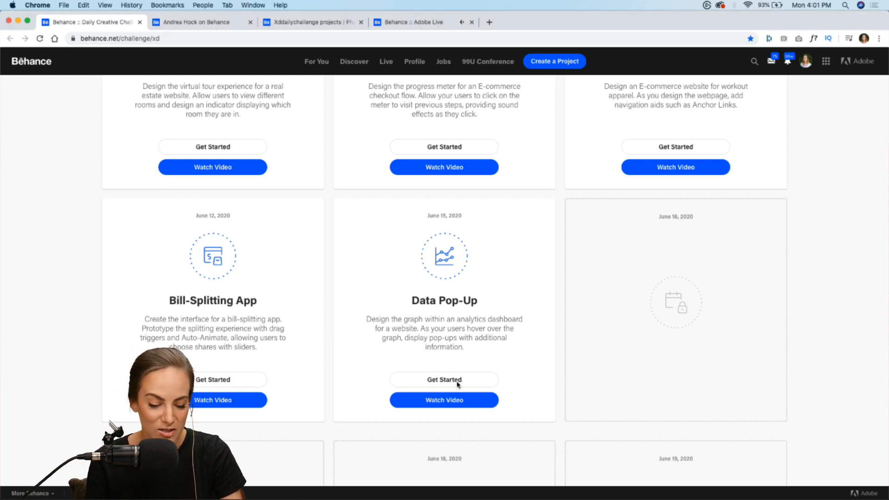
left_click(455, 381)
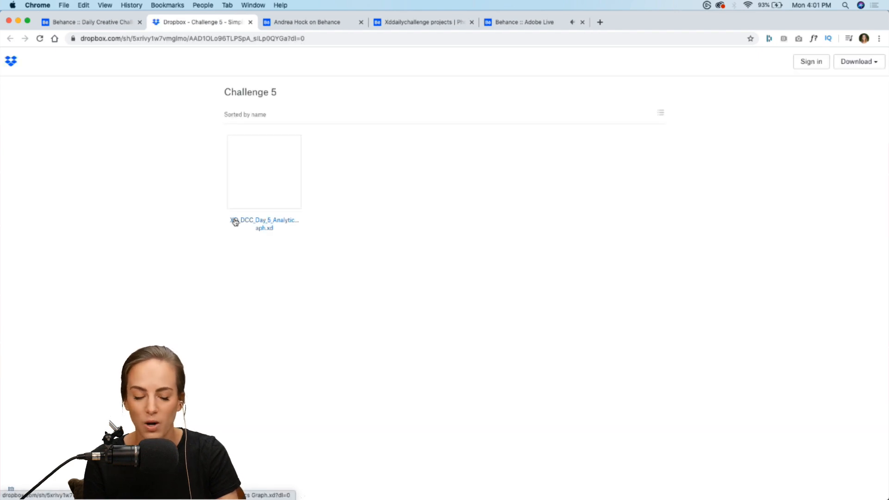
left_click(856, 62)
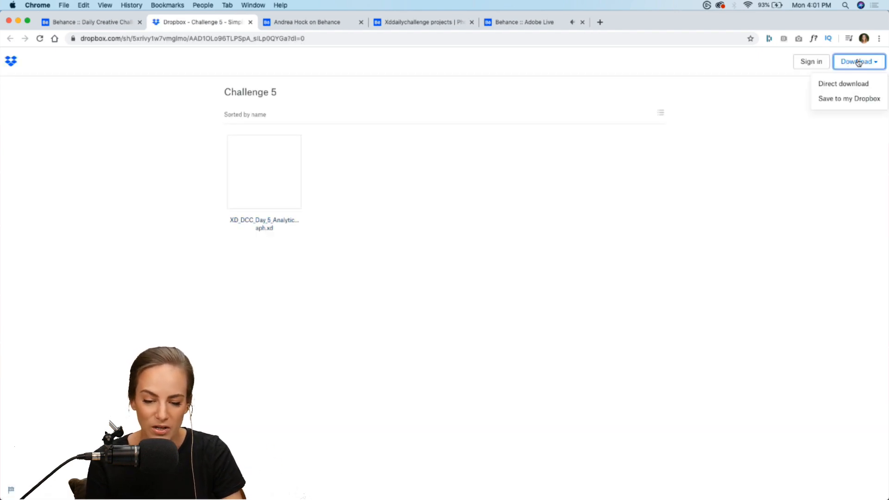
left_click(829, 84)
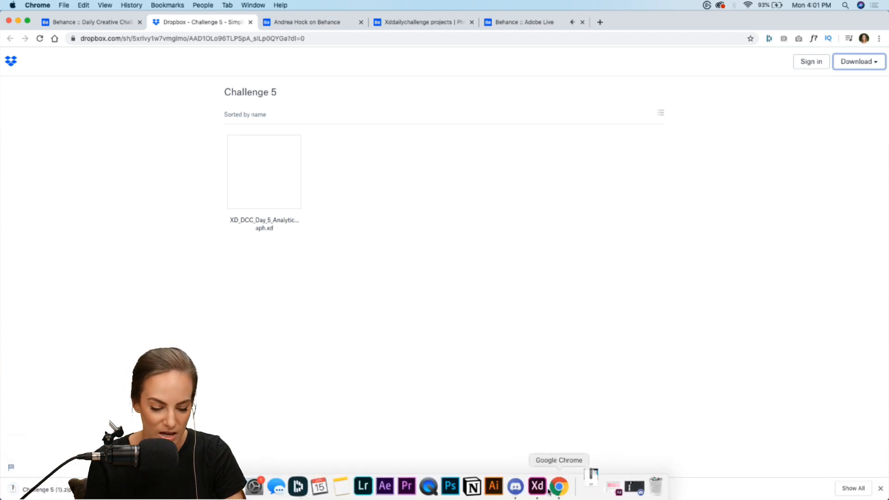
Switch to Adobe XD with the XD_DCC_Day_5_Analytics Graph file and enlarge its window to fill the screen
left_click(544, 490)
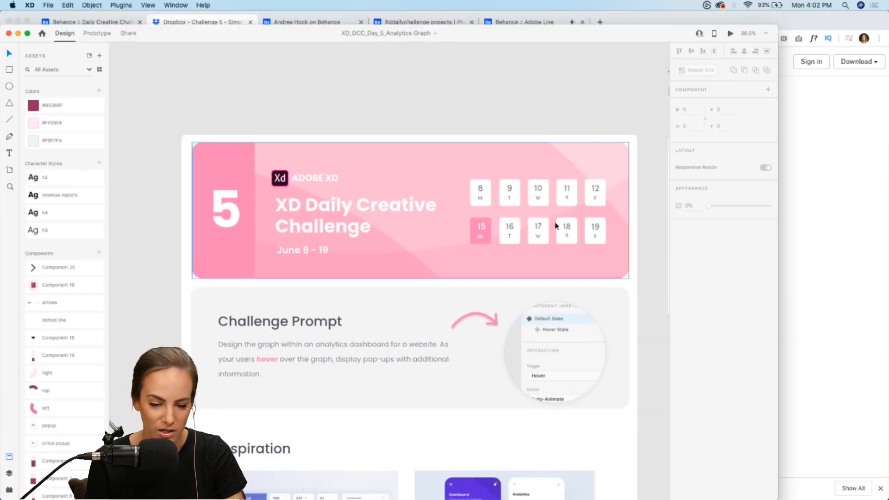
left_click_drag(779, 24, 888, 10)
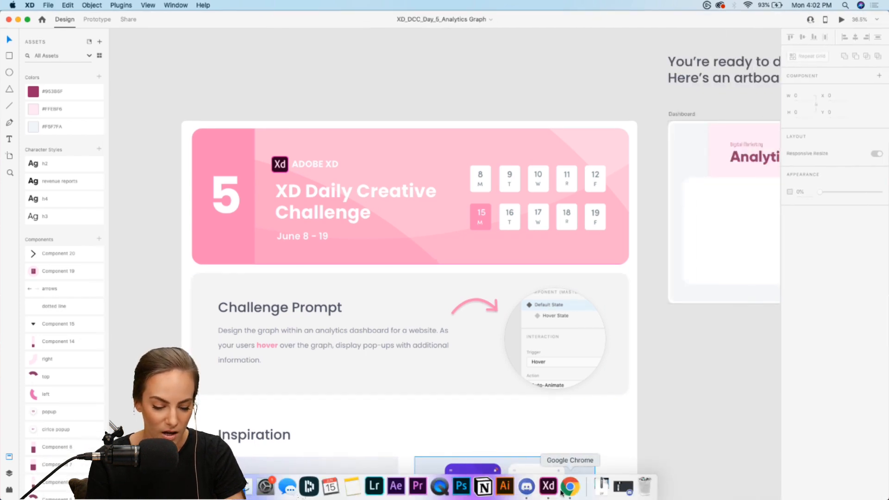
Switch back to Chrome's Behance challenge page and view the community chat invitation under Next Steps
left_click(569, 485)
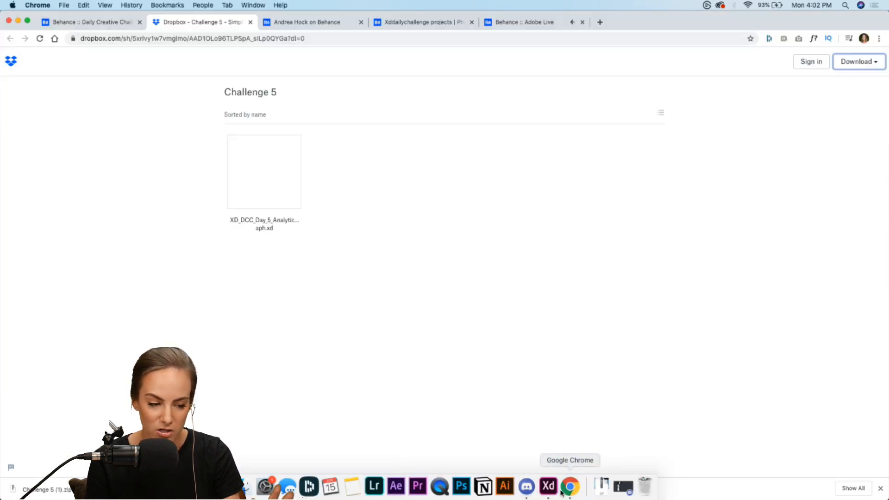
left_click(91, 22)
mouse_move(880, 496)
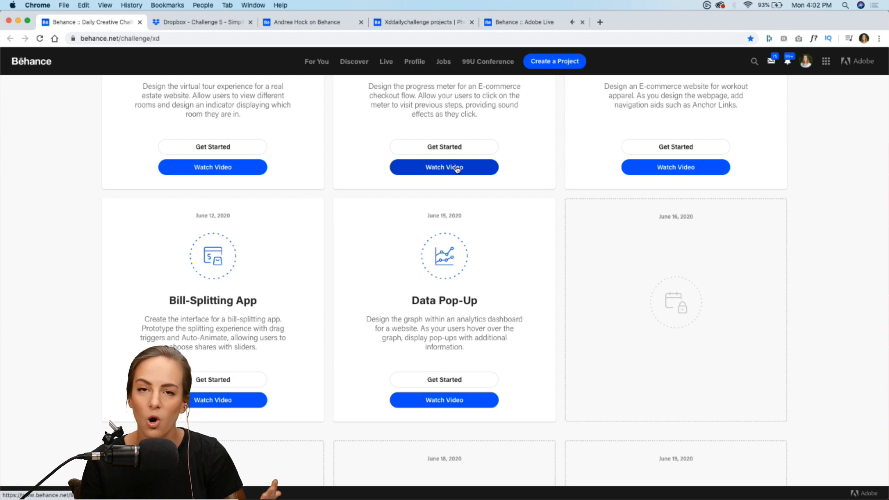
scroll(648, 266, "down", 10)
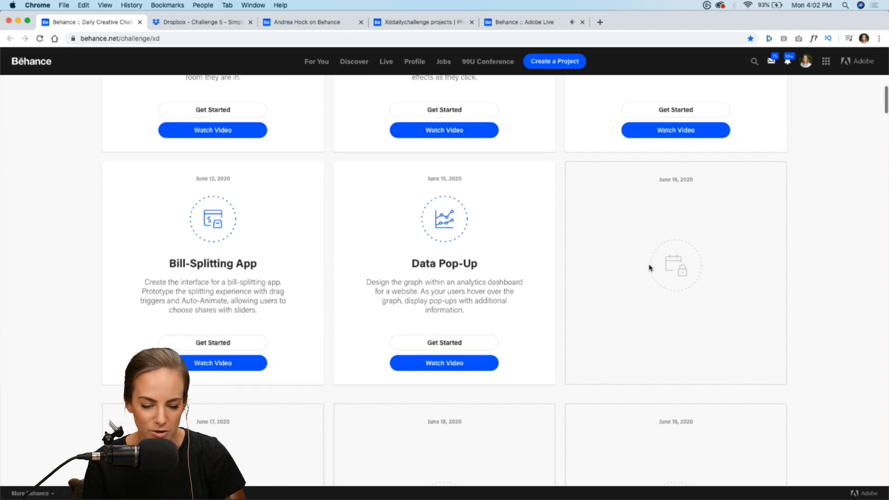
scroll(648, 267, "down", 5)
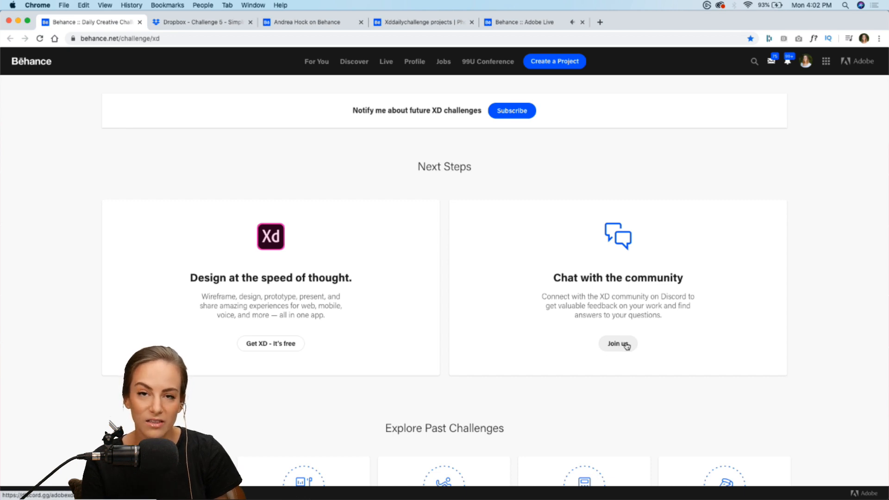
Switch to Discord and look through the bill-splitting app posts and feedback in the current-challenge channel
left_click(528, 494)
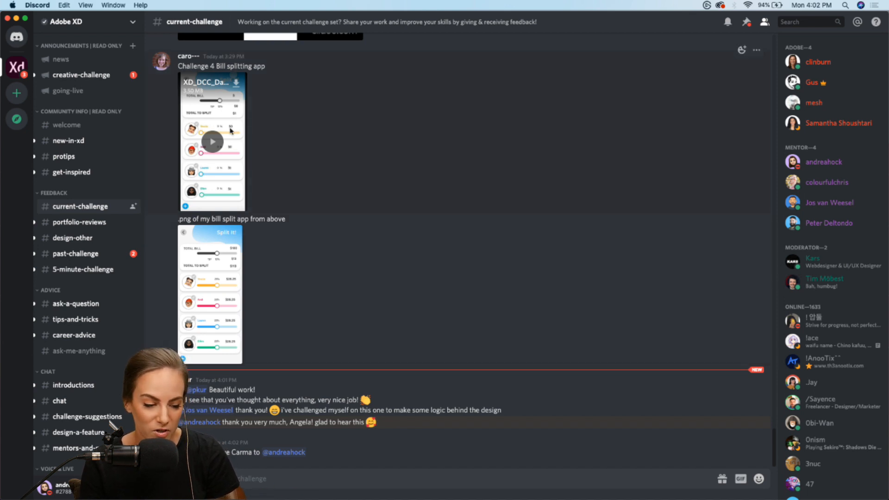
scroll(216, 157, "up", 10)
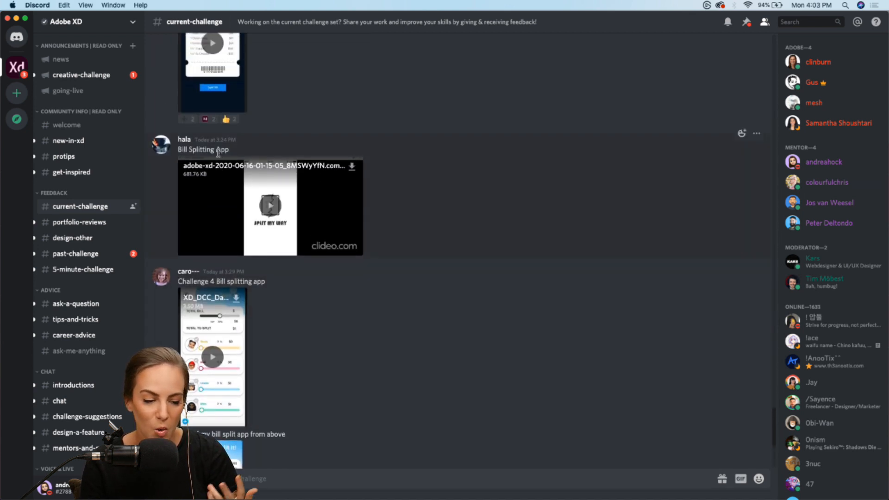
scroll(218, 153, "up", 1)
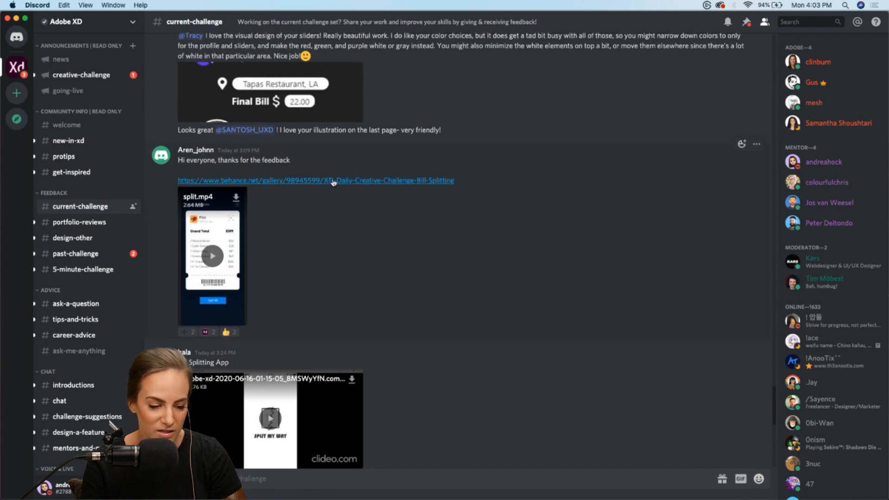
scroll(482, 189, "up", 3)
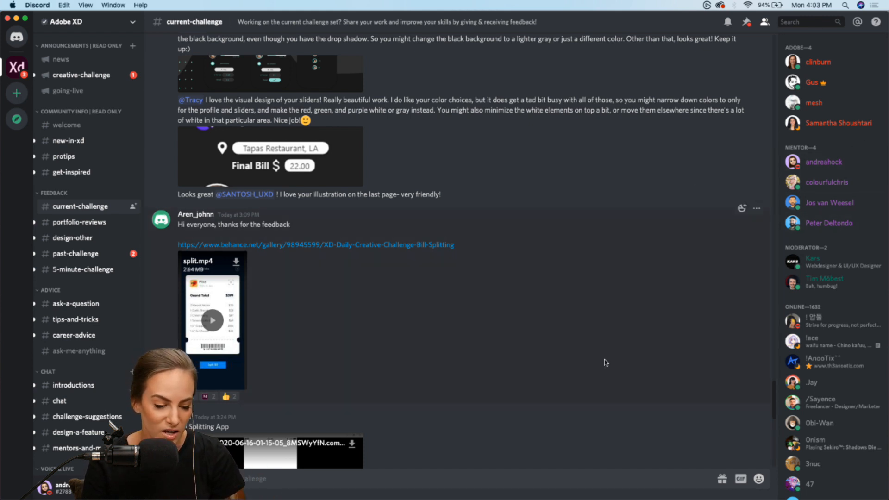
scroll(605, 362, "down", 10)
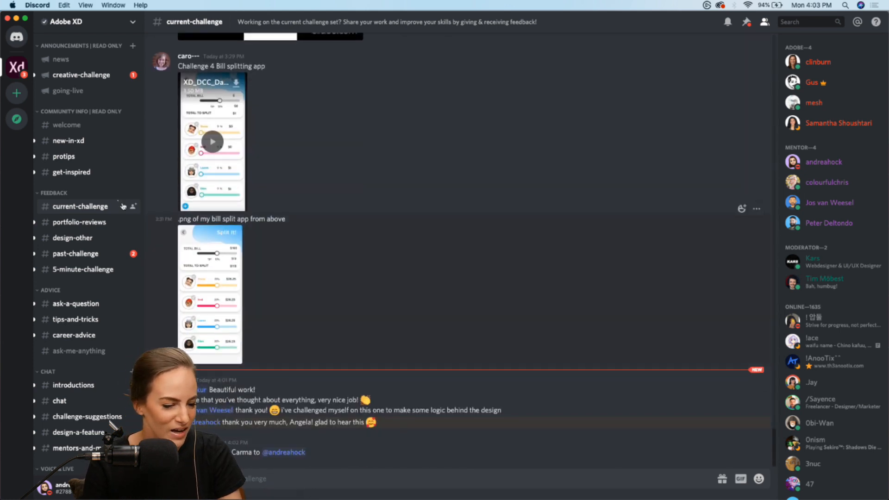
View the creative-challenge and ask-a-question channels, and minimize the Discord window
left_click(75, 78)
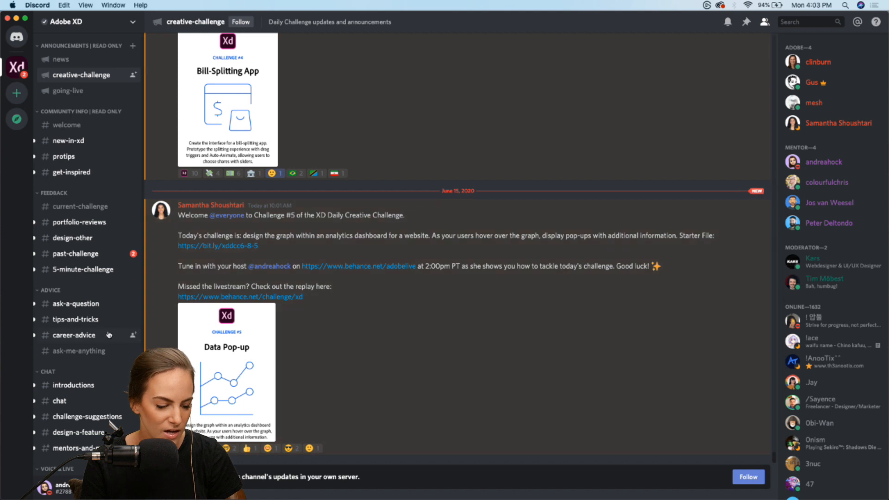
left_click(82, 308)
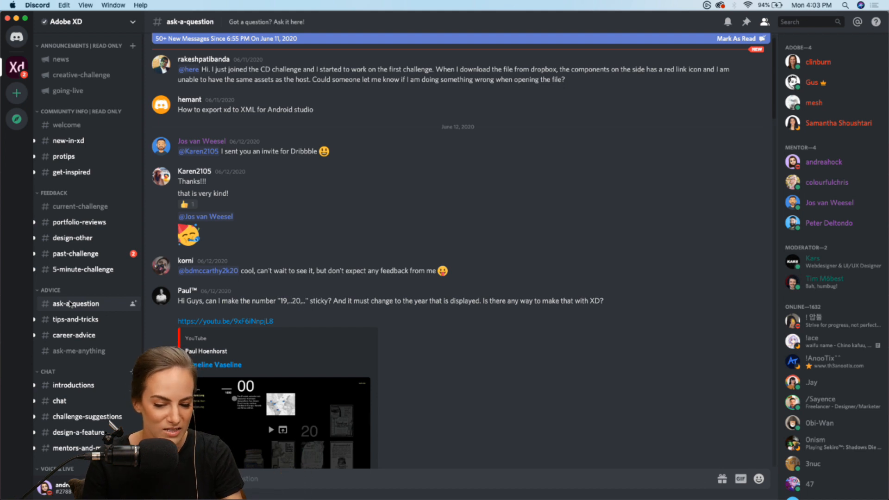
left_click(16, 18)
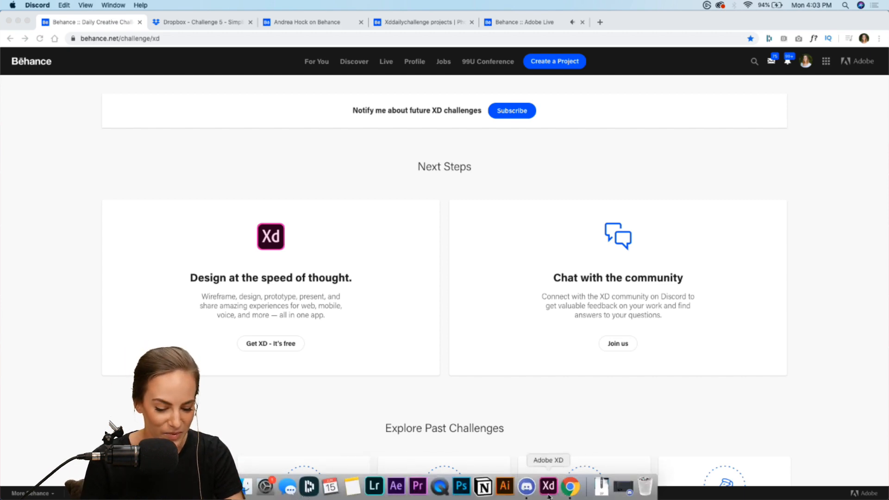
Switch to Adobe XD and read the Challenge Prompt on the starter file's intro artboard
left_click(548, 490)
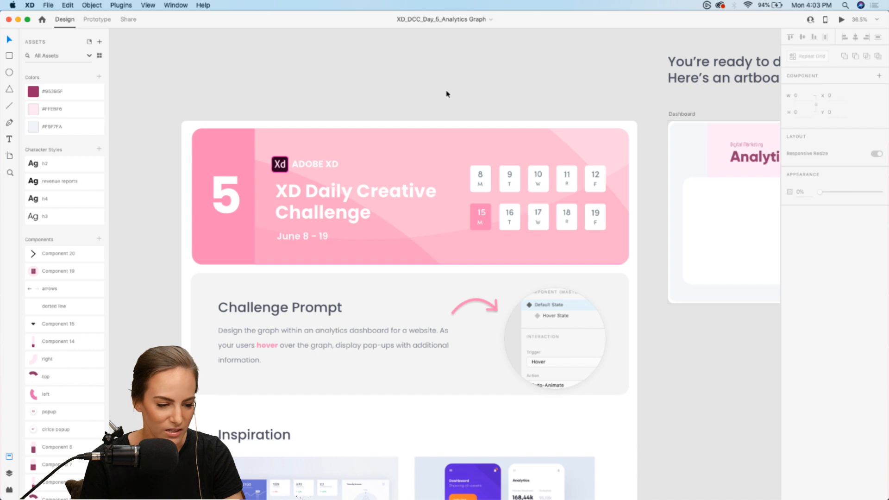
scroll(446, 94, "down", 3)
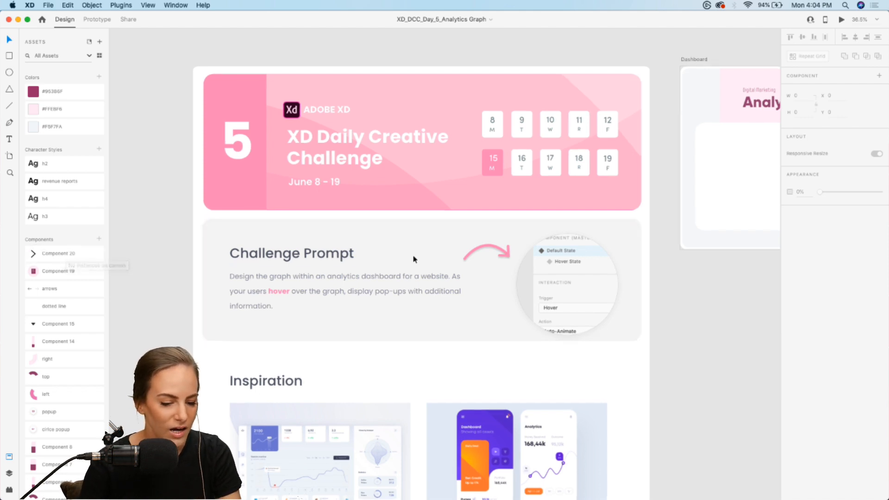
scroll(413, 259, "up", 3)
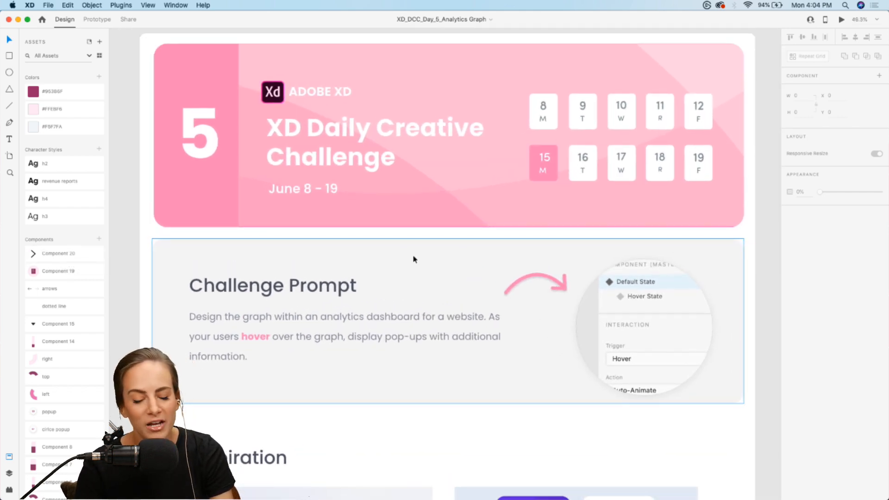
scroll(413, 258, "up", 2)
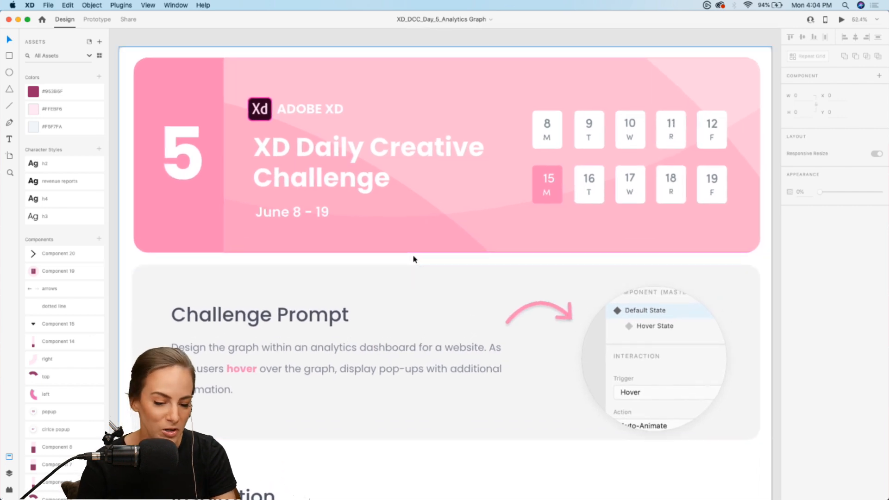
scroll(414, 258, "down", 3)
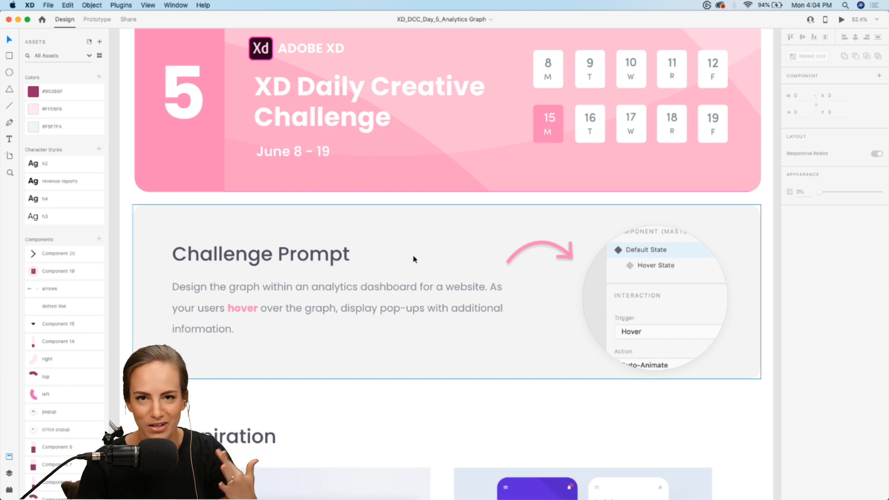
scroll(412, 254, "down", 2)
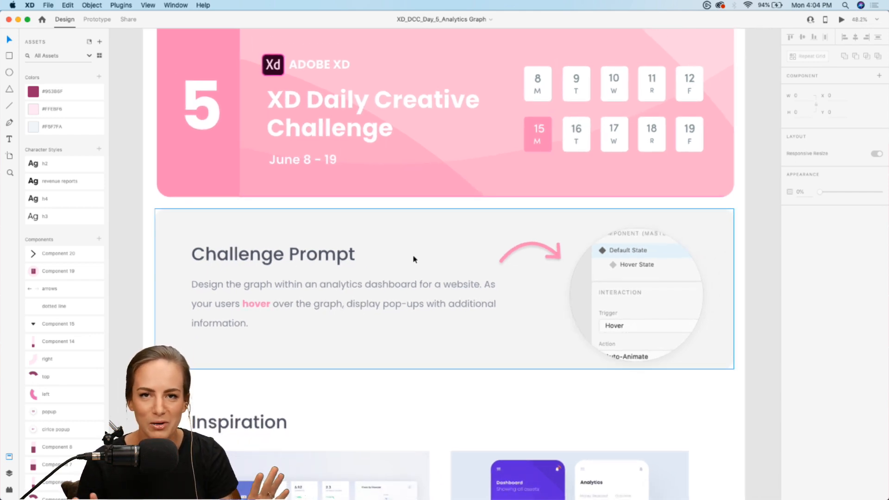
scroll(413, 256, "down", 2)
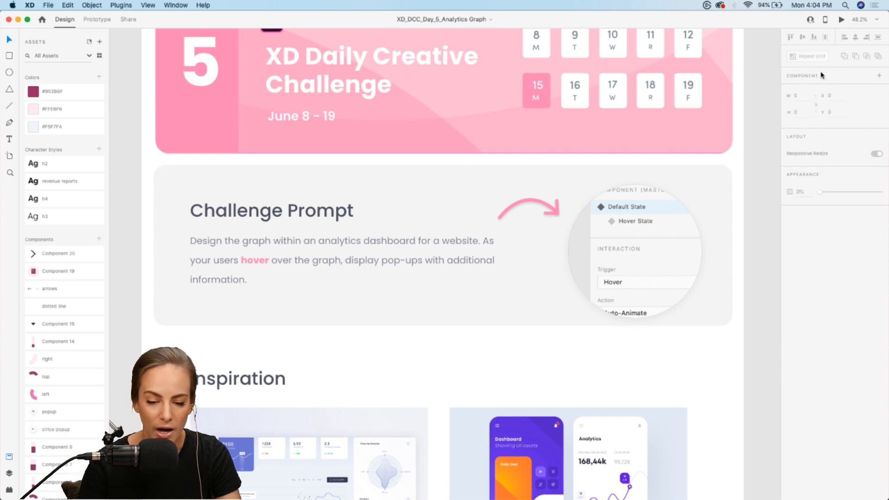
Examine the two Inspiration images up close, comparing the web analytics dashboard with the mobile analytics screens
scroll(461, 196, "down", 5)
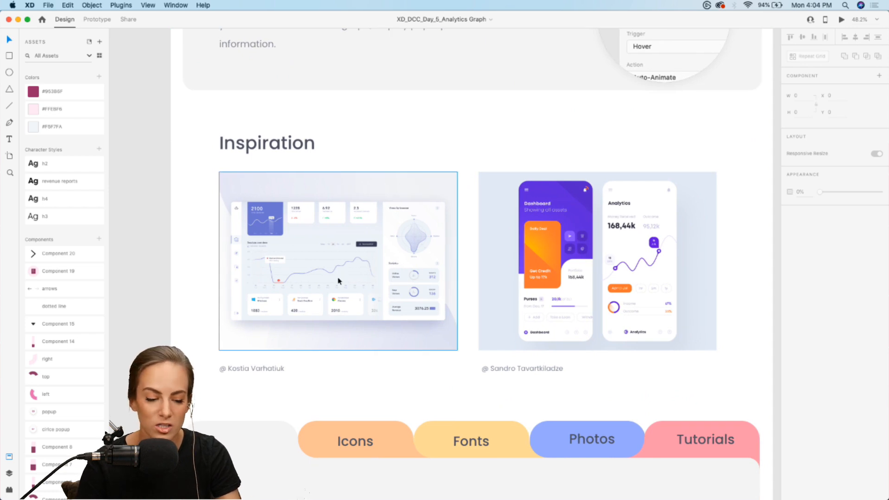
scroll(339, 281, "up", 5)
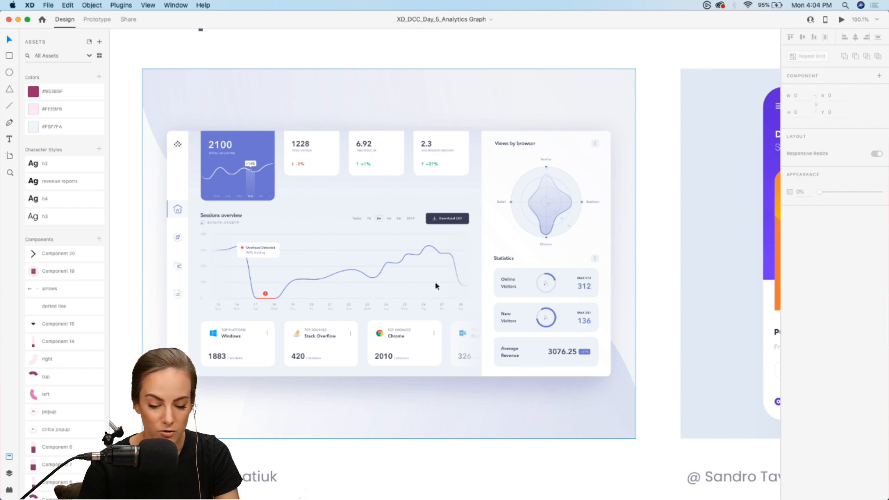
scroll(435, 286, "right", 10)
scroll(435, 286, "left", 12)
scroll(435, 286, "right", 4)
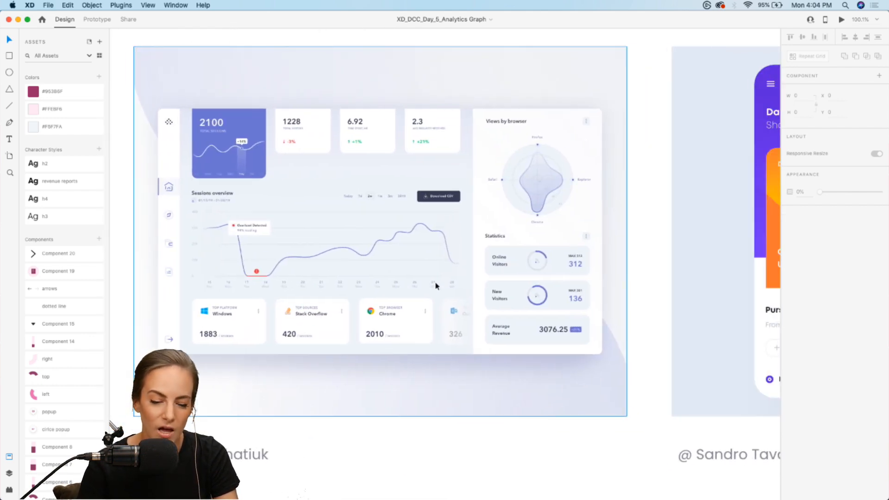
scroll(435, 286, "up", 2)
scroll(435, 286, "left", 2)
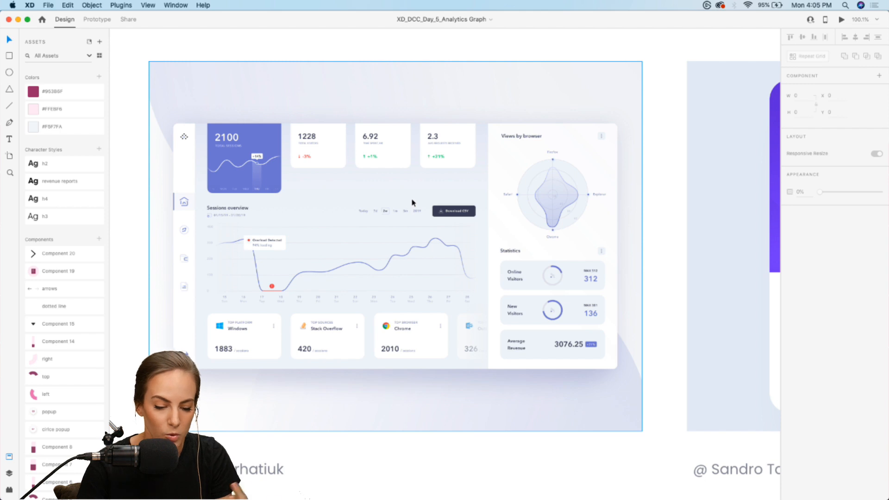
scroll(413, 203, "right", 10)
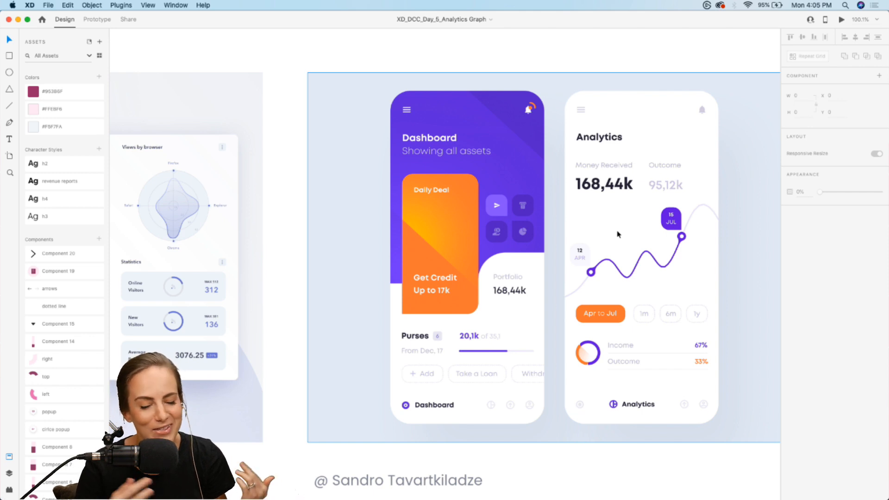
scroll(617, 234, "left", 10)
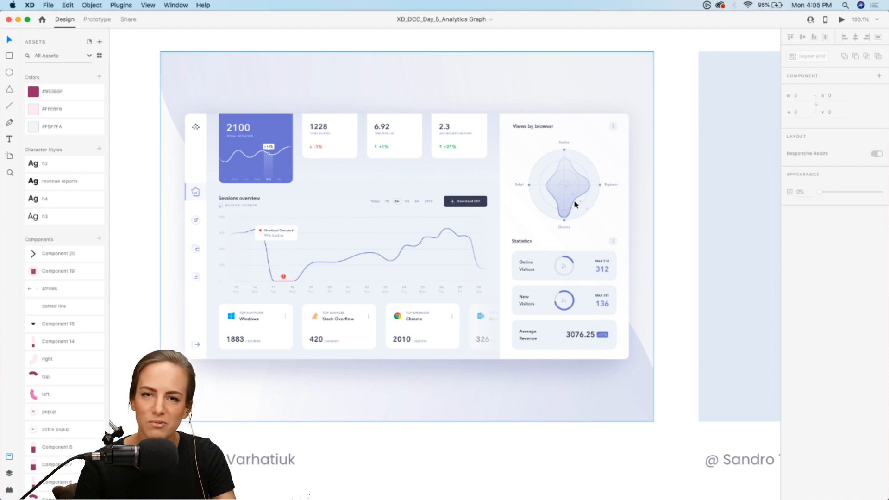
View the Resource Booklet section beneath the inspiration images on the intro artboard
scroll(574, 204, "down", 10)
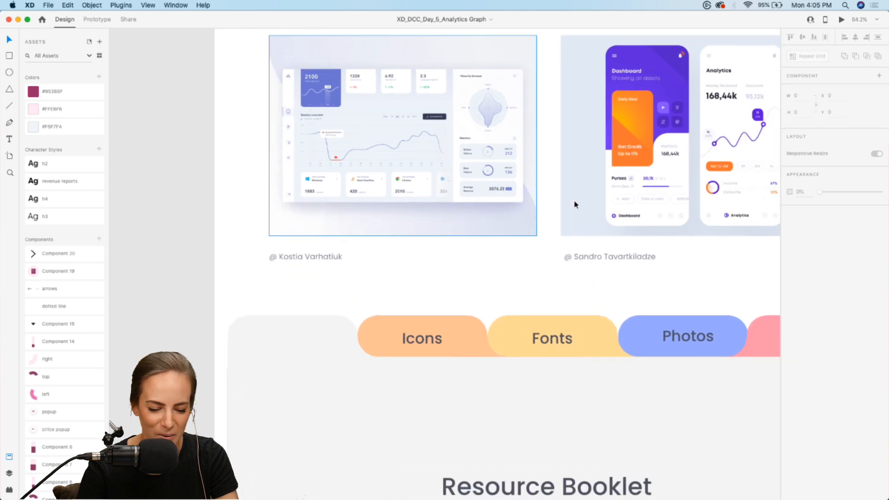
scroll(574, 205, "down", 5)
scroll(574, 204, "right", 3)
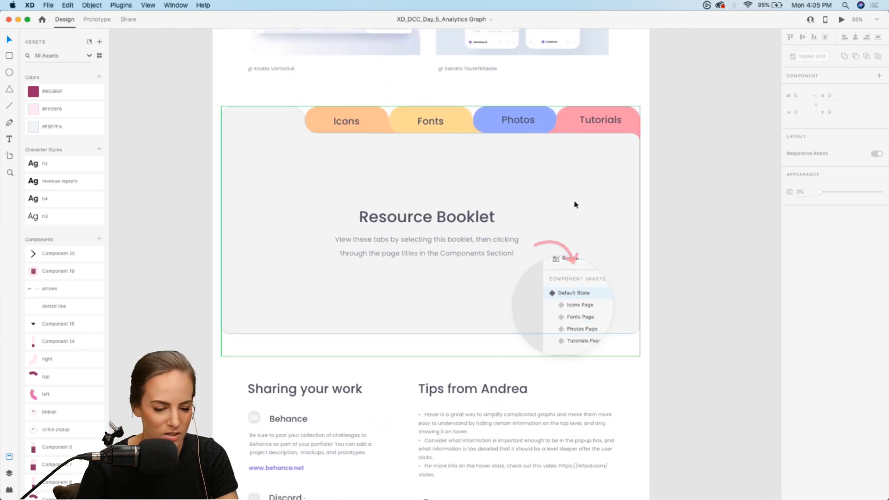
Examine the Icons, Fonts, Photos and Tutorials pages of the Resource Booklet component, and return it to its Default State
left_click(574, 205)
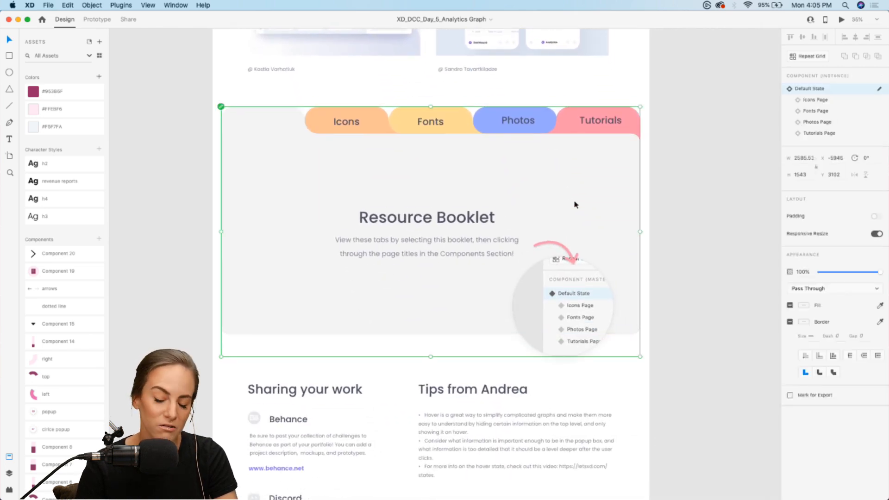
left_click(809, 104)
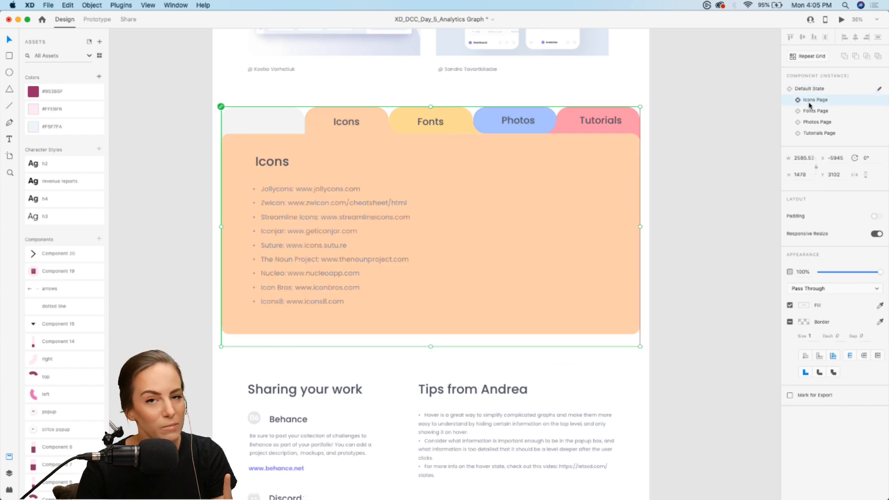
left_click(811, 112)
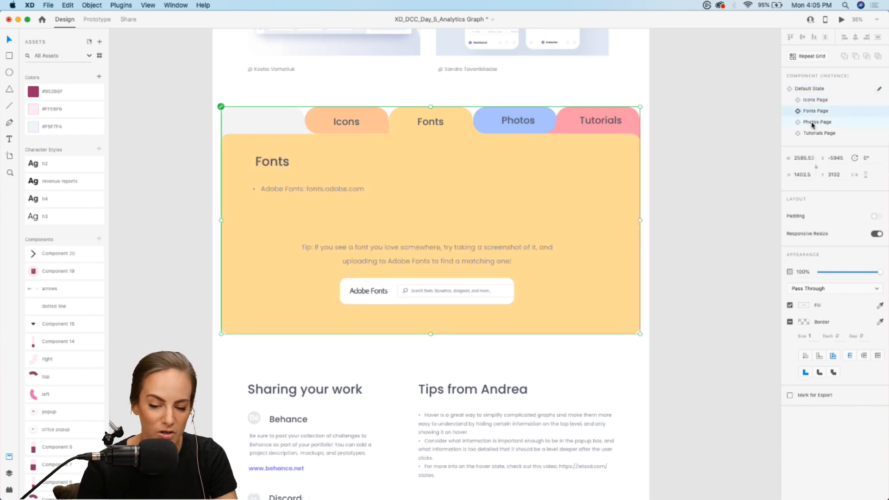
left_click(812, 123)
left_click(813, 135)
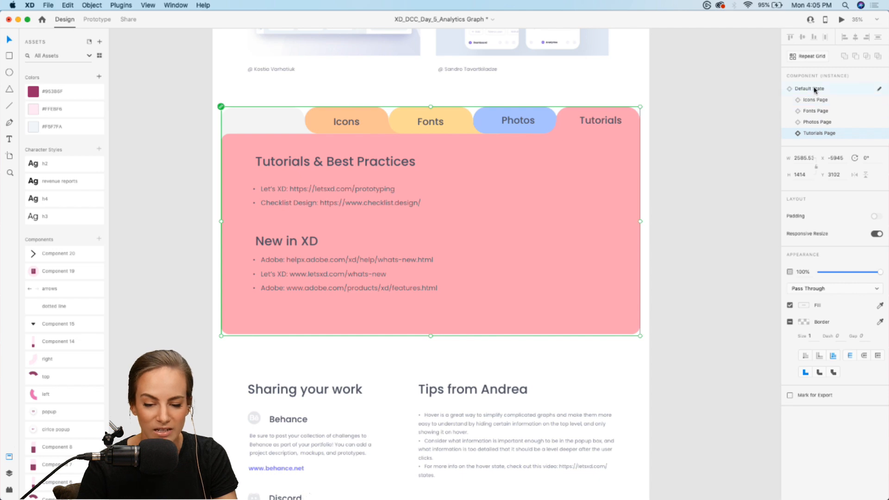
left_click(814, 90)
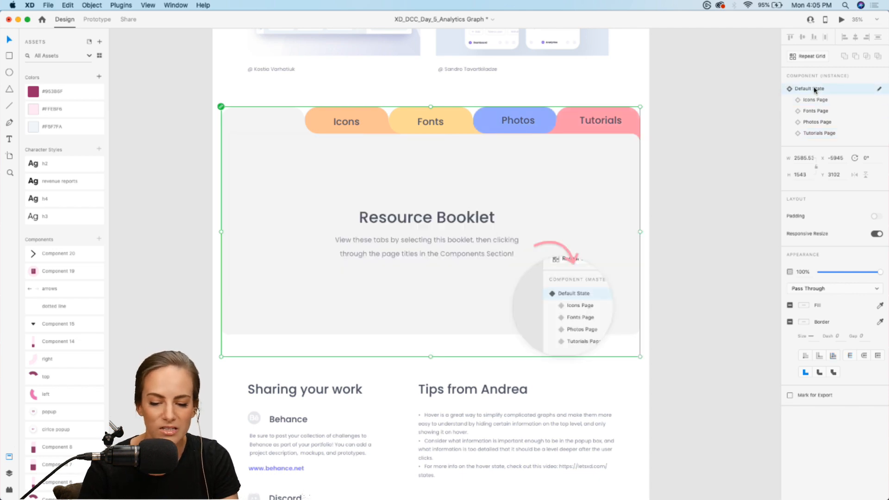
left_click(738, 221)
Read the Sharing your work and Tips sections of the intro artboard, and examine the starter Dashboard artboard up close
scroll(738, 221, "down", 5)
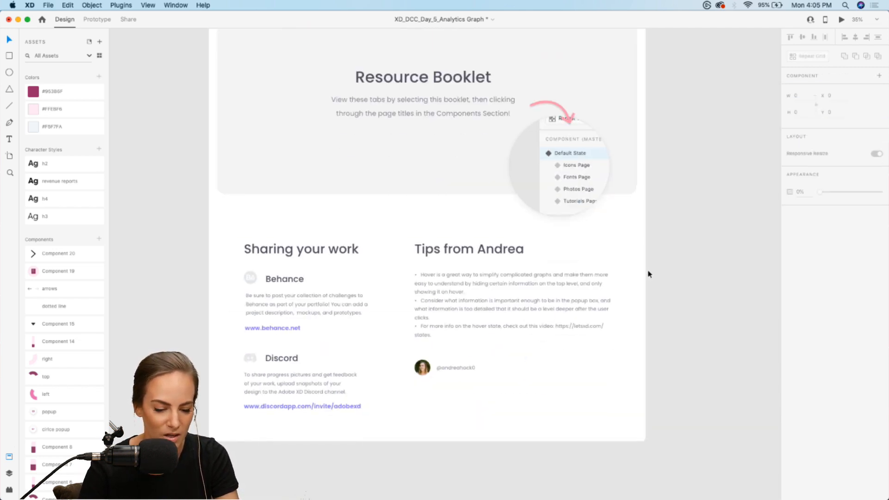
scroll(648, 274, "up", 5)
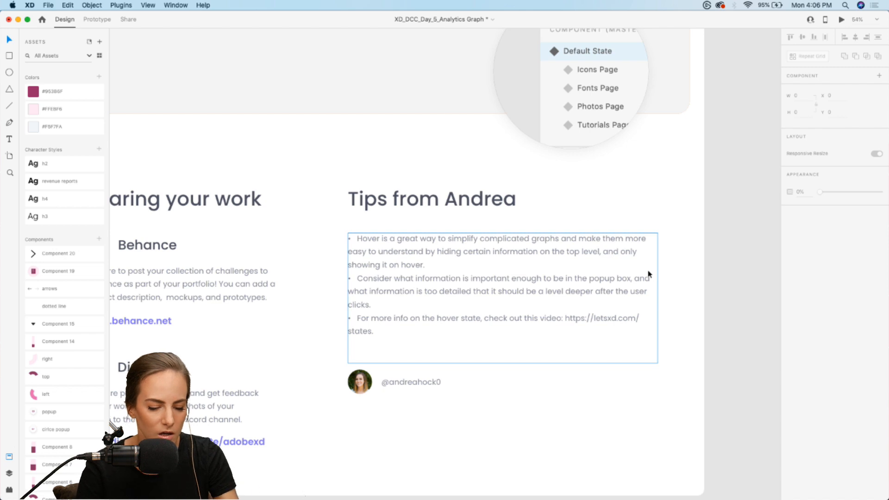
scroll(649, 274, "down", 3)
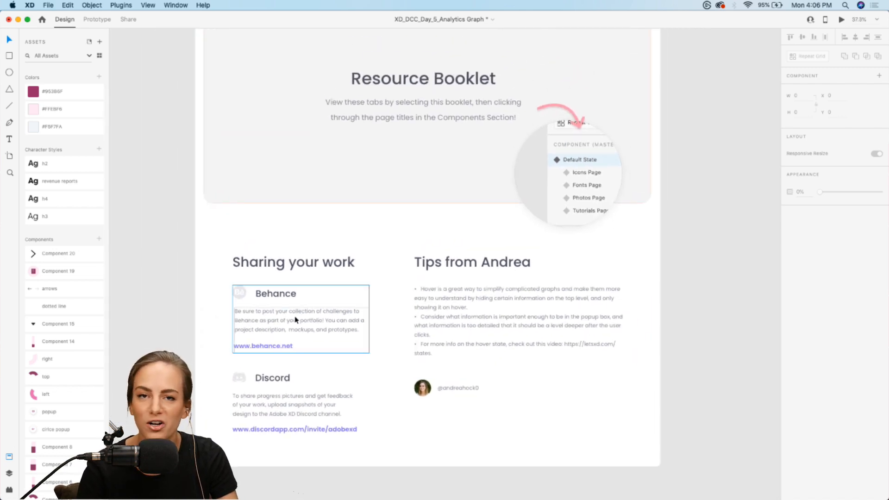
scroll(295, 320, "up", 10)
scroll(295, 320, "right", 10)
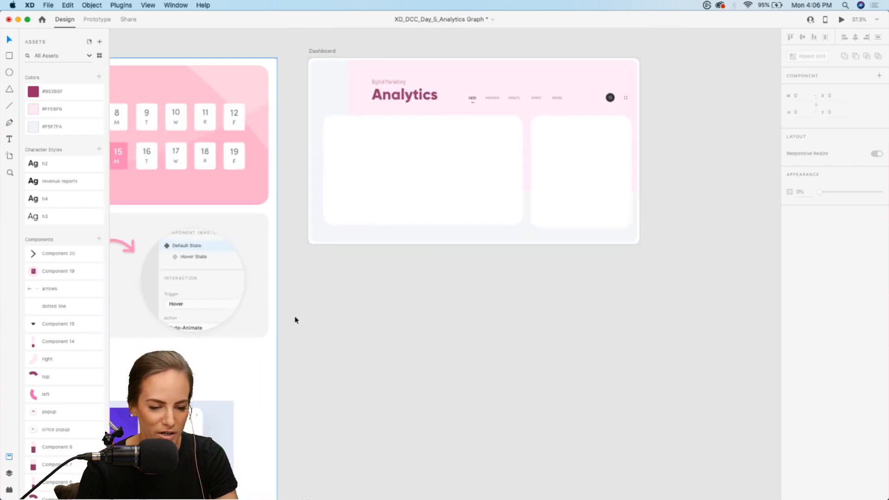
scroll(296, 320, "up", 5)
scroll(296, 320, "right", 2)
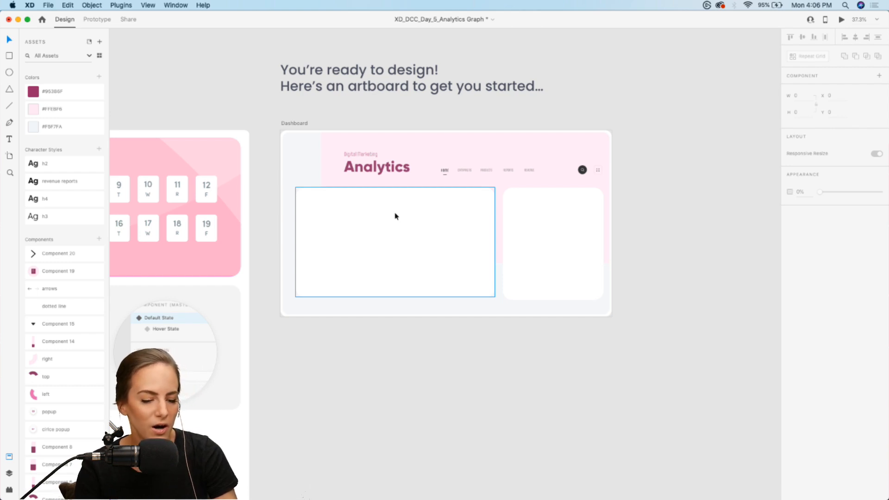
scroll(398, 224, "up", 5)
scroll(395, 216, "up", 2)
scroll(395, 216, "right", 3)
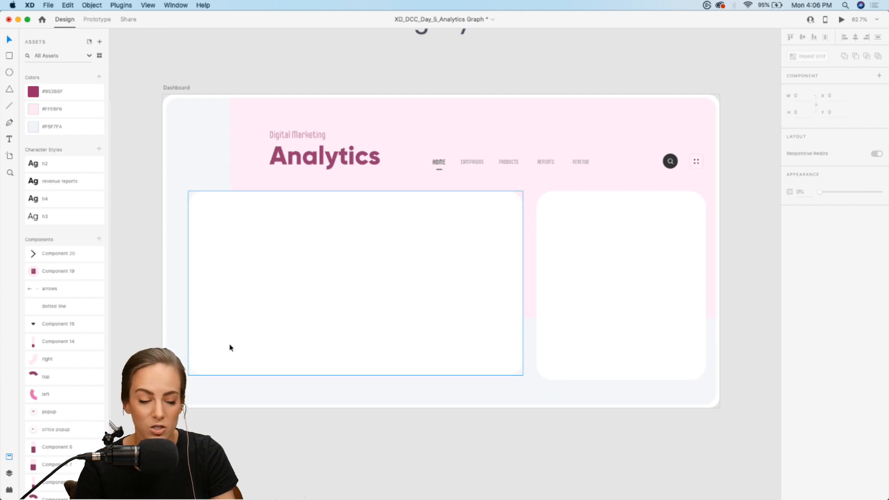
Try adding a Web 1920 artboard beside the Dashboard artboard, and undo the addition
left_click(9, 157)
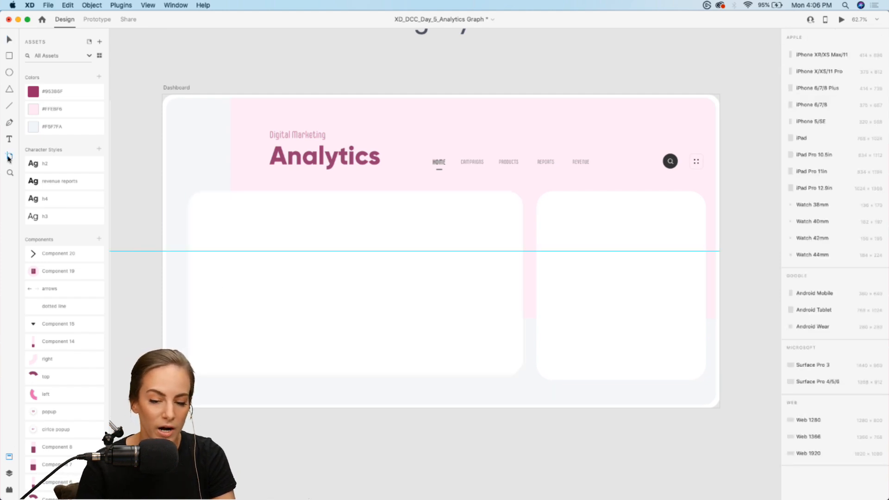
left_click(808, 454)
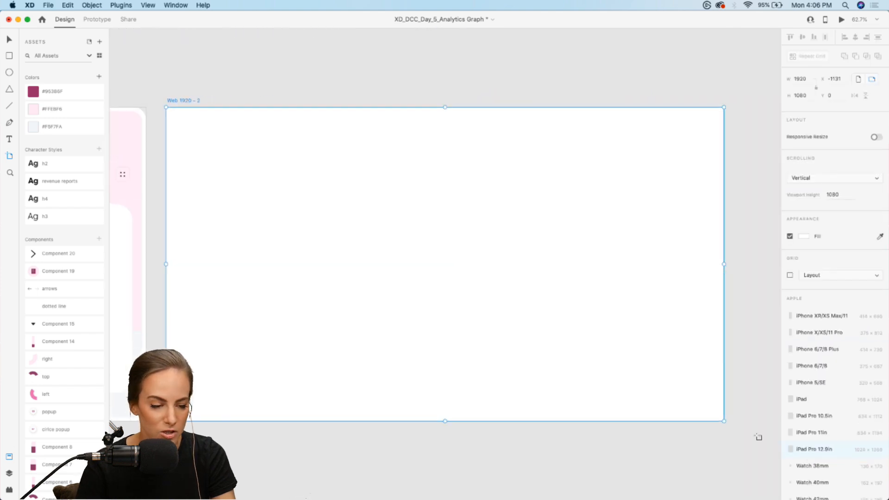
key("super+z")
scroll(482, 329, "left", 4)
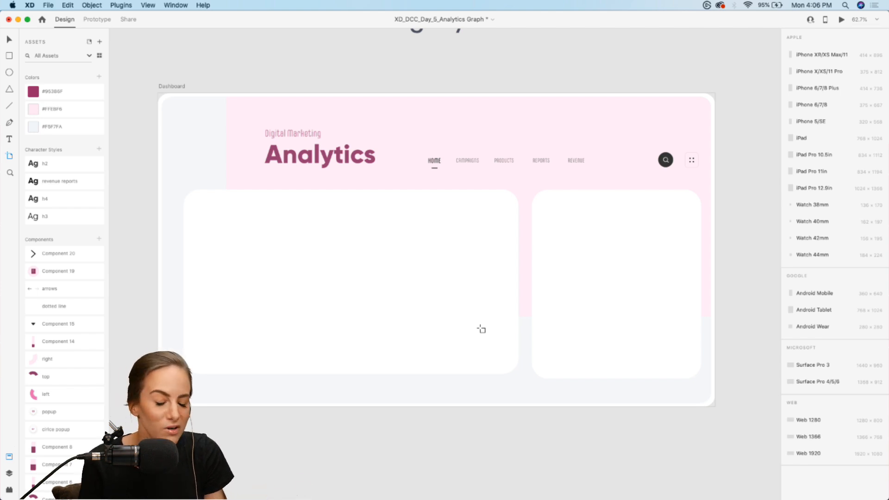
key("v")
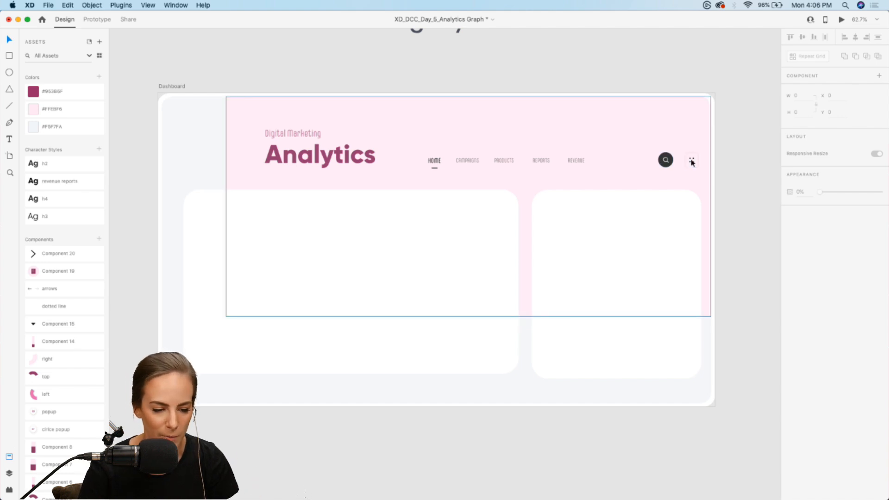
Draw a text box about 331 by 124 in the large white Dashboard card and enter "Campaigns" in it
left_click(625, 279)
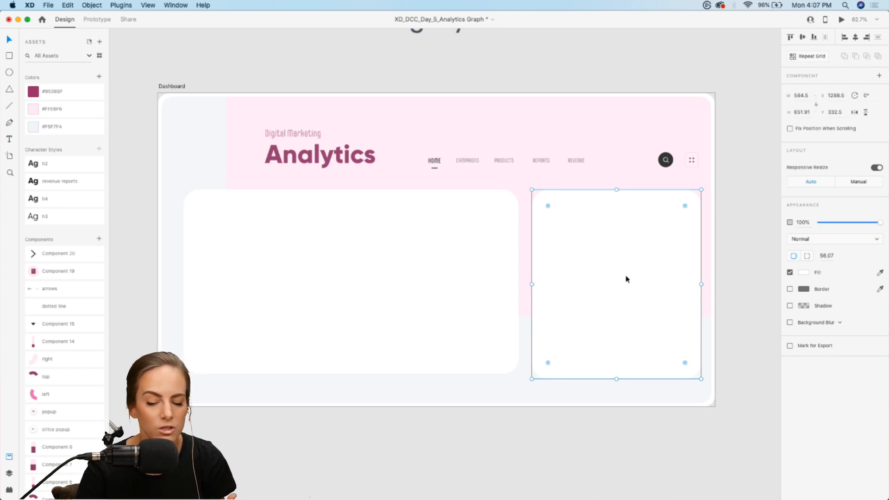
scroll(308, 281, "up", 5)
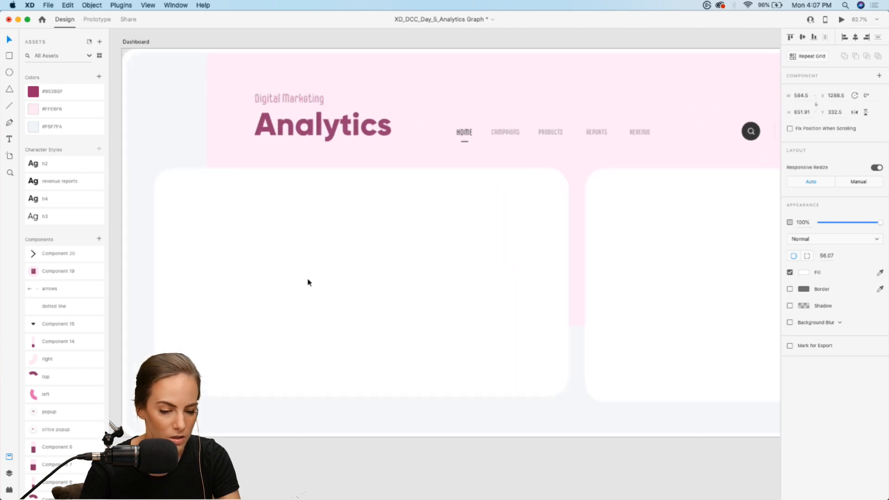
scroll(308, 282, "left", 3)
scroll(308, 280, "up", 2)
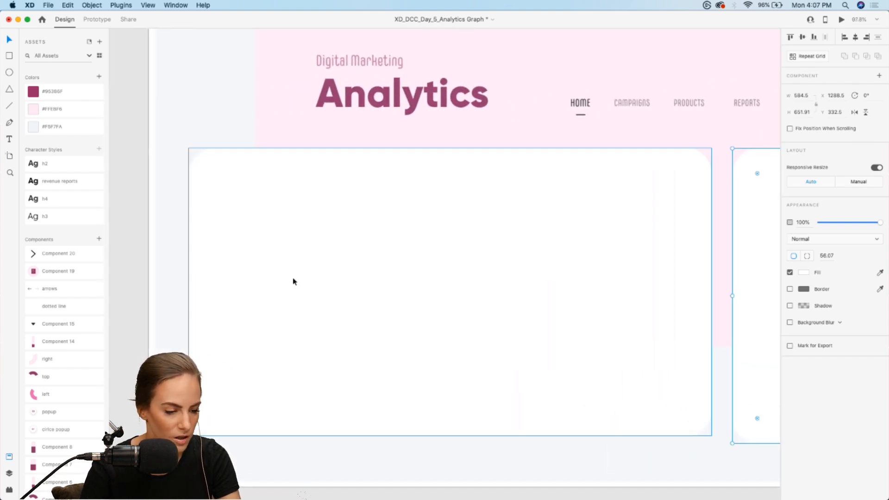
left_click(11, 110)
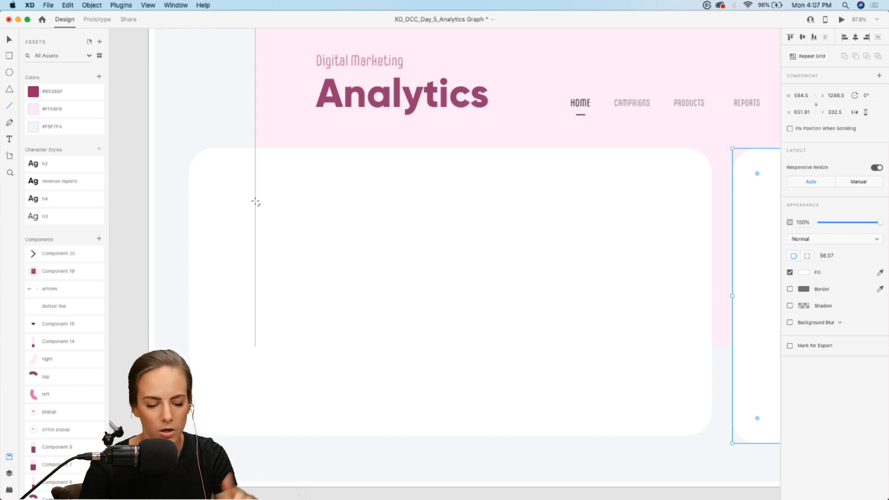
key("v")
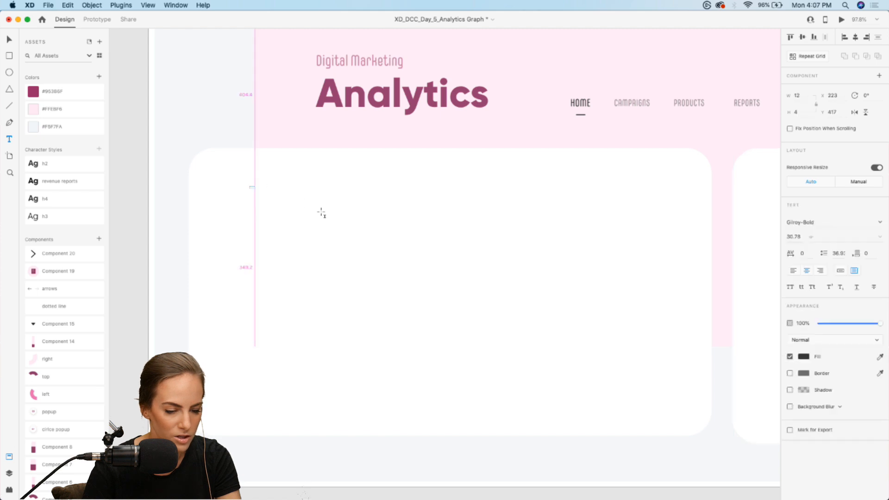
left_click_drag(250, 186, 399, 242)
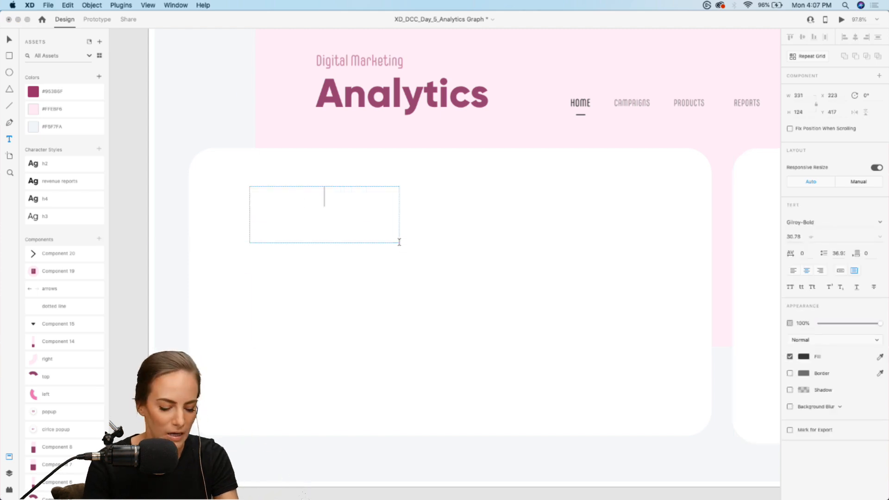
type("Campaigns")
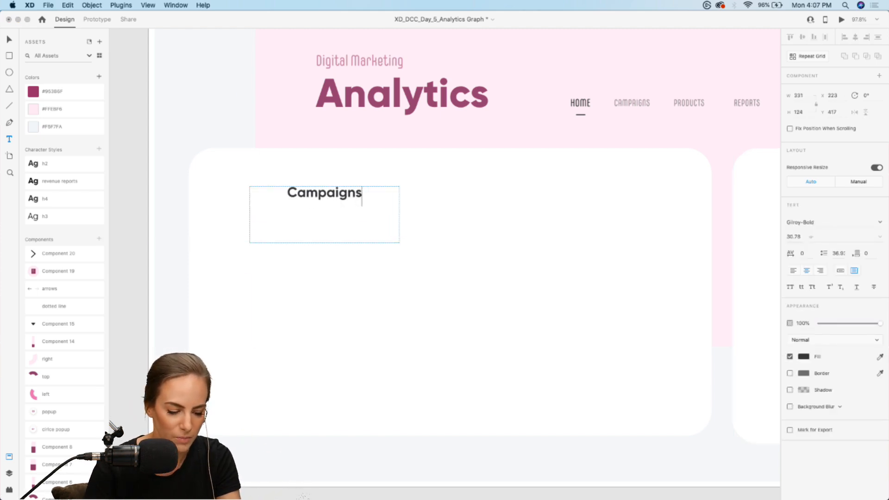
key("Escape")
Set the Campaigns text to auto width and place it in the card's upper-left corner at about X 152.5, Y 385
left_click(840, 270)
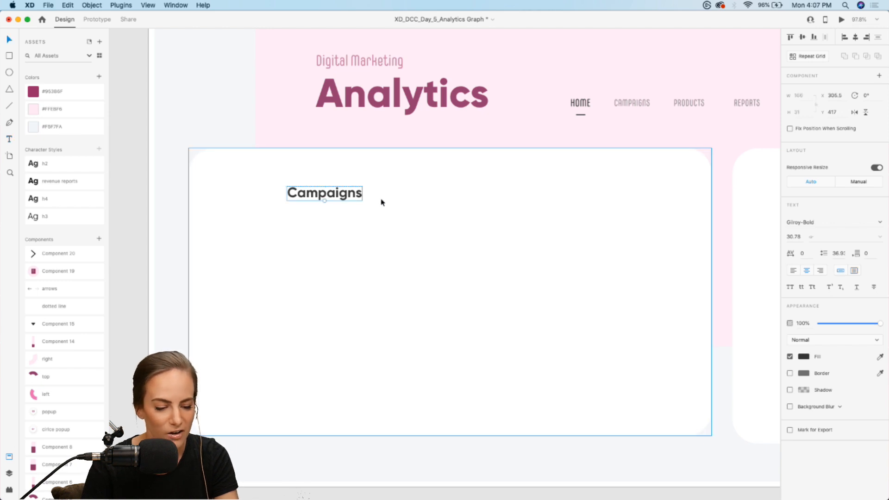
left_click_drag(349, 193, 273, 177)
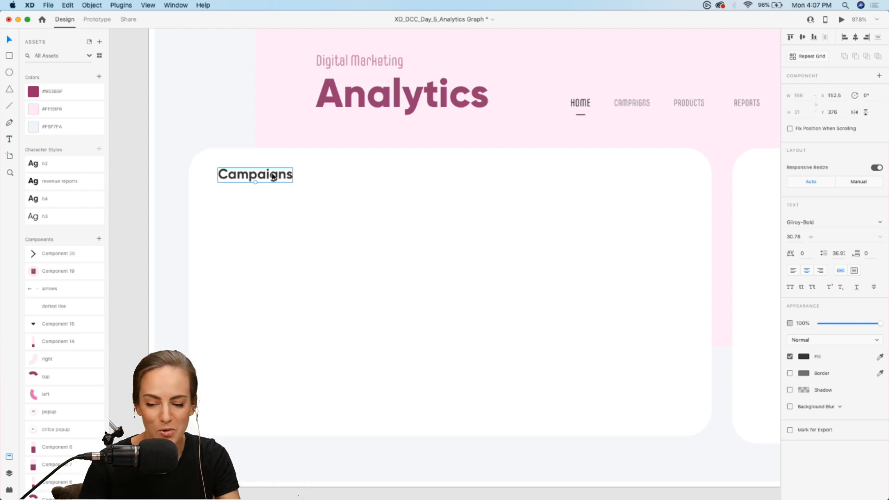
left_click_drag(274, 177, 274, 181)
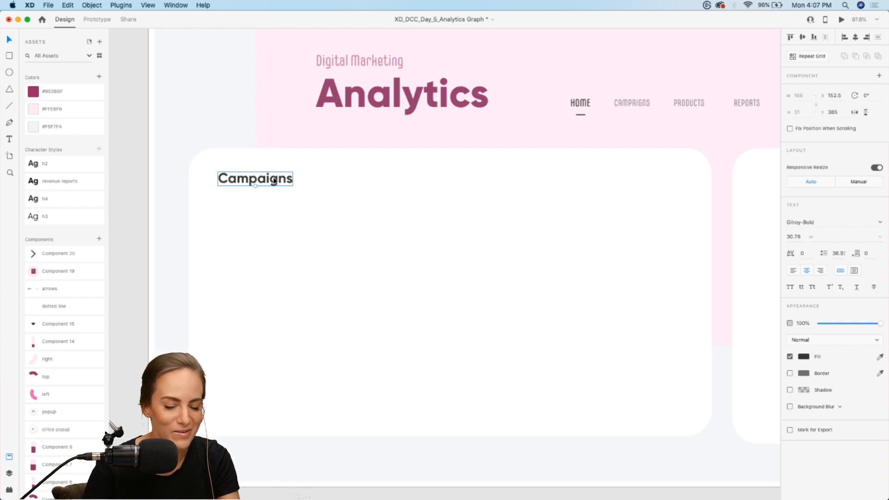
Place a dotted line component beneath the Campaigns heading at about X 197, Y 466
scroll(274, 181, "up", 2)
scroll(274, 180, "right", 2)
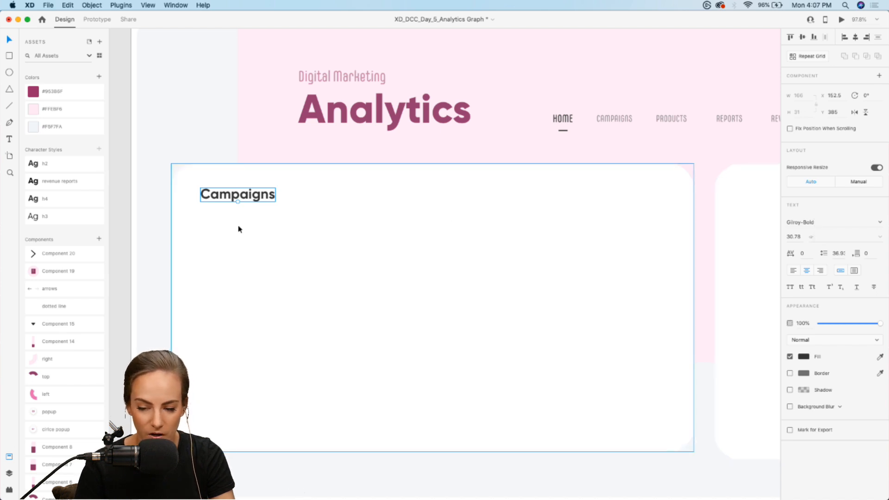
scroll(238, 229, "down", 2)
scroll(238, 229, "left", 1)
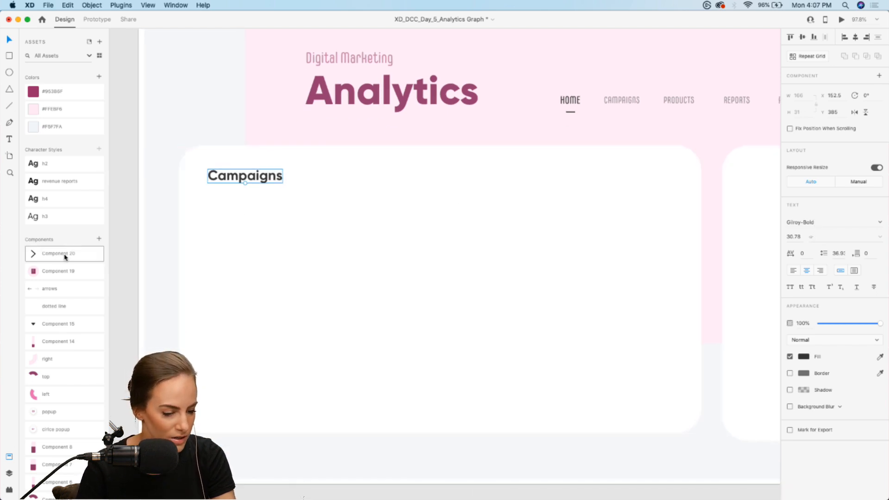
left_click_drag(55, 308, 384, 358)
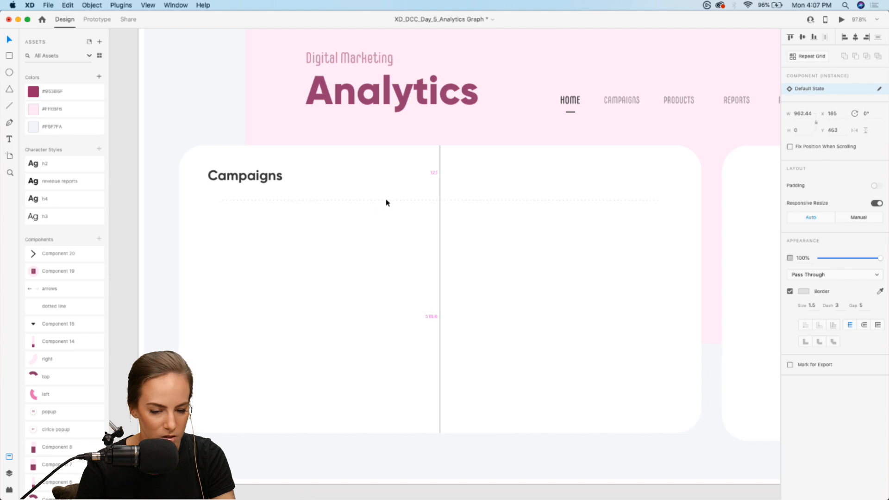
left_click_drag(391, 204, 391, 209)
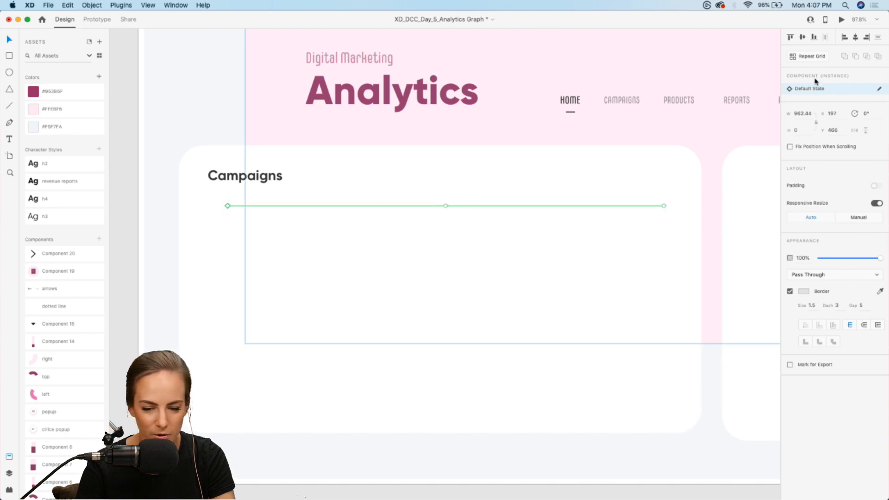
Repeat the dotted line downward with Repeat Grid and widen the row gap to spread four gridlines down the card
left_click(815, 56)
left_click_drag(444, 206, 445, 276)
left_click_drag(401, 210, 401, 235)
left_click_drag(445, 422, 445, 332)
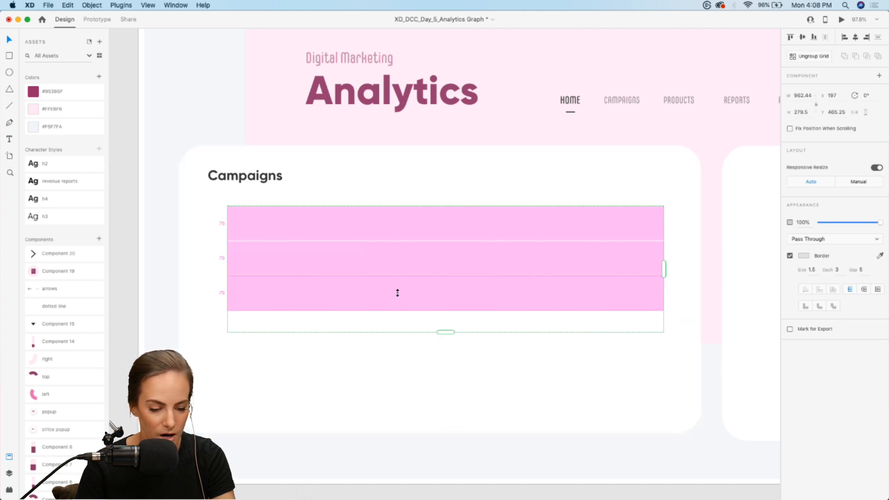
left_click_drag(397, 293, 397, 364)
left_click(163, 252)
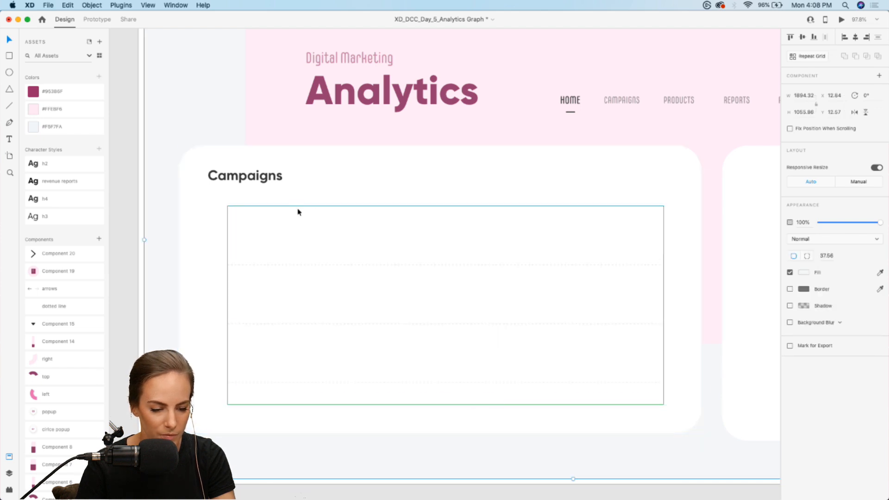
Shorten the repeat grid to about 397.5 high and slightly tighten the gap between its four dotted lines
left_click(315, 391)
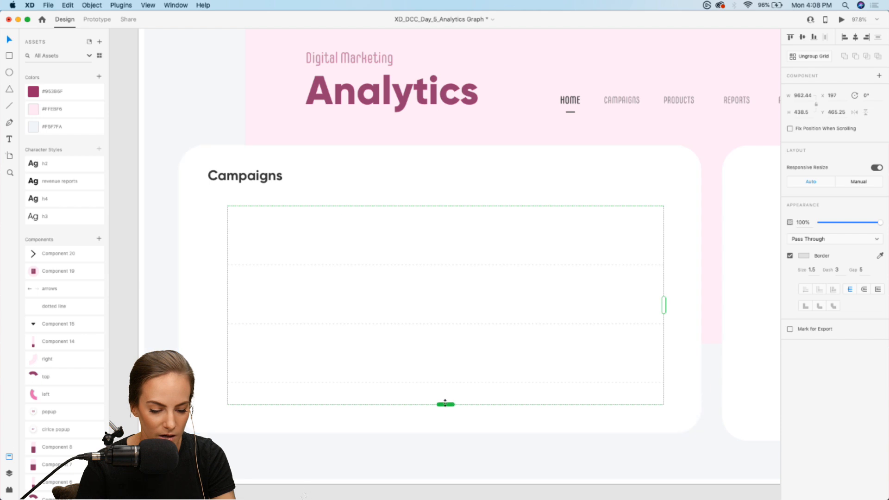
left_click_drag(444, 403, 445, 393)
left_click_drag(436, 349, 432, 328)
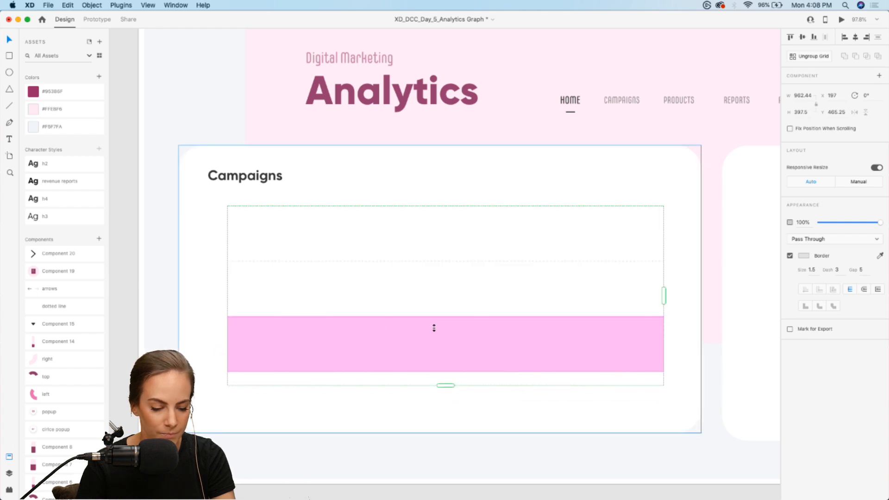
key("Escape")
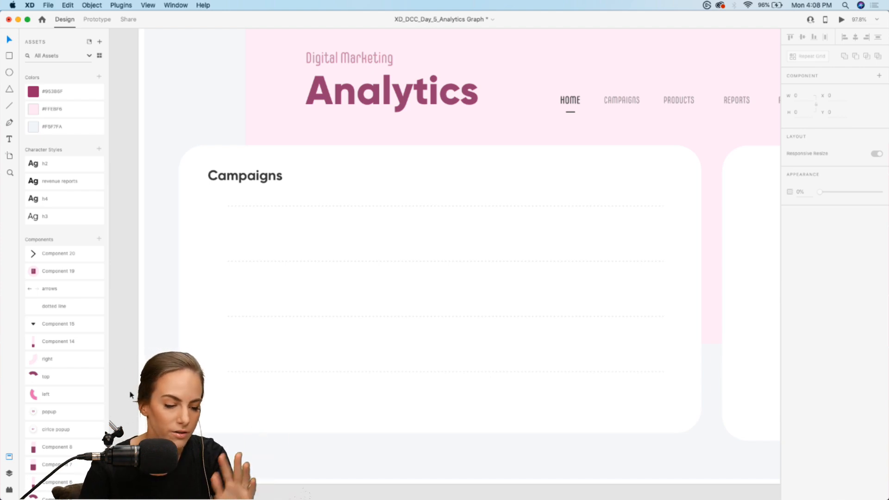
Add an auto-width "June 3" label in the h3 character style beneath the lowest gridline, aligned with its left end at X 197, Y 963
left_click(14, 142)
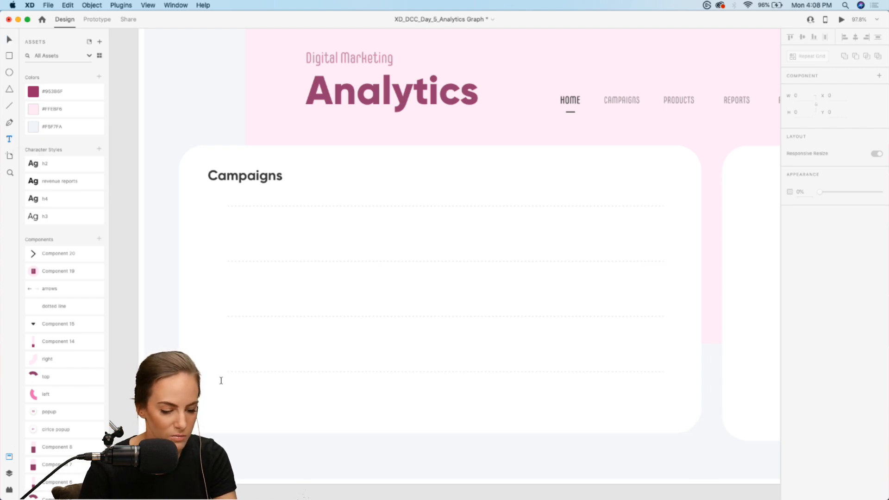
left_click_drag(224, 385, 327, 405)
type("June")
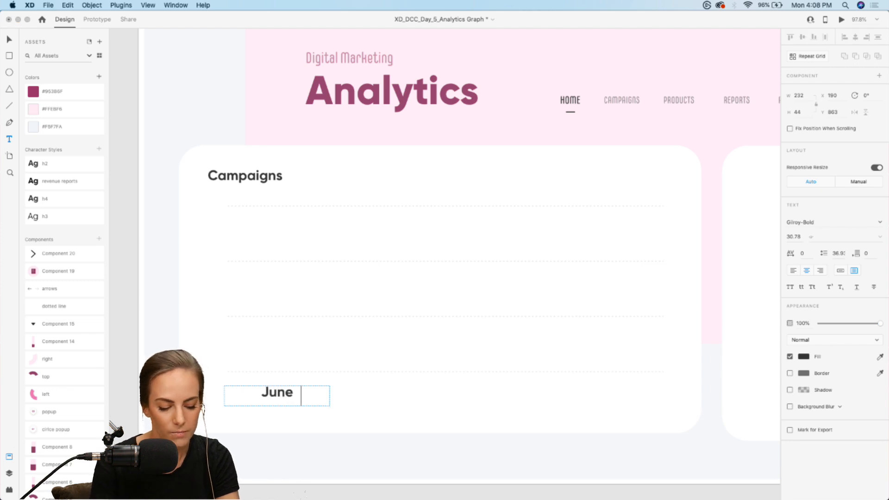
type(" 3")
key("Escape")
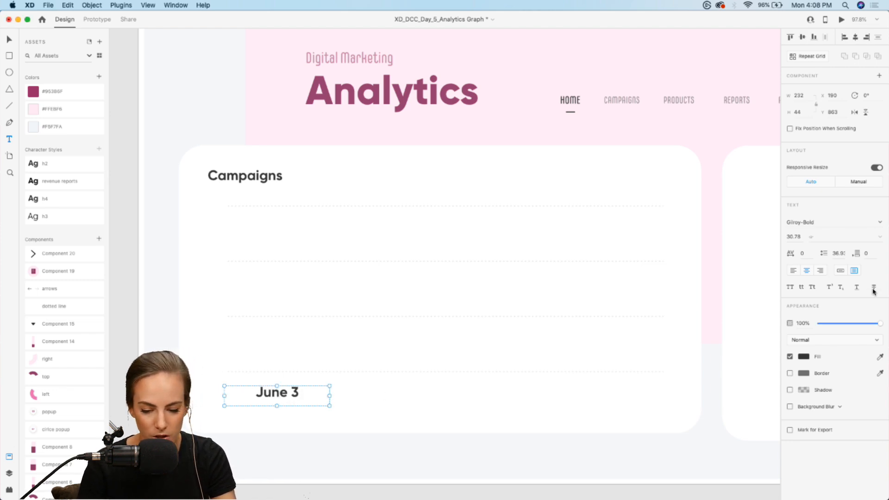
left_click(838, 272)
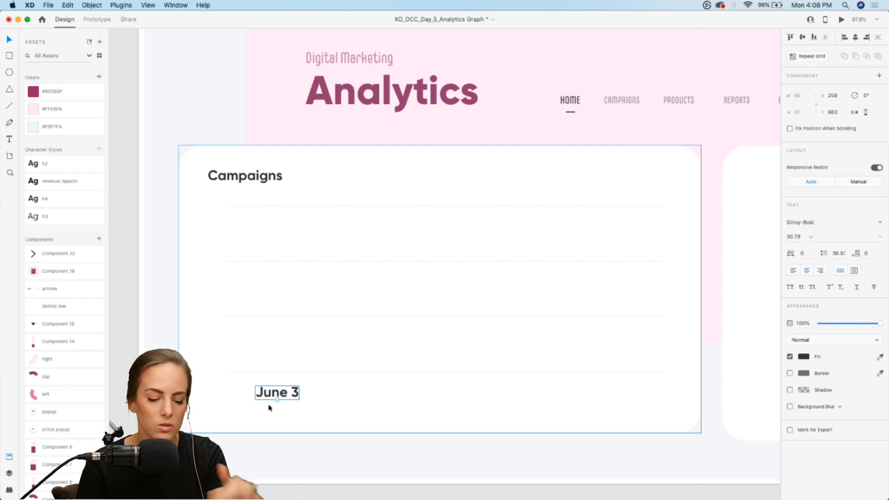
left_click_drag(271, 392, 251, 391)
left_click(59, 218)
Repeat the June 3 label across the card's width with Repeat Grid and slightly widen the gap between the date labels
left_click(812, 56)
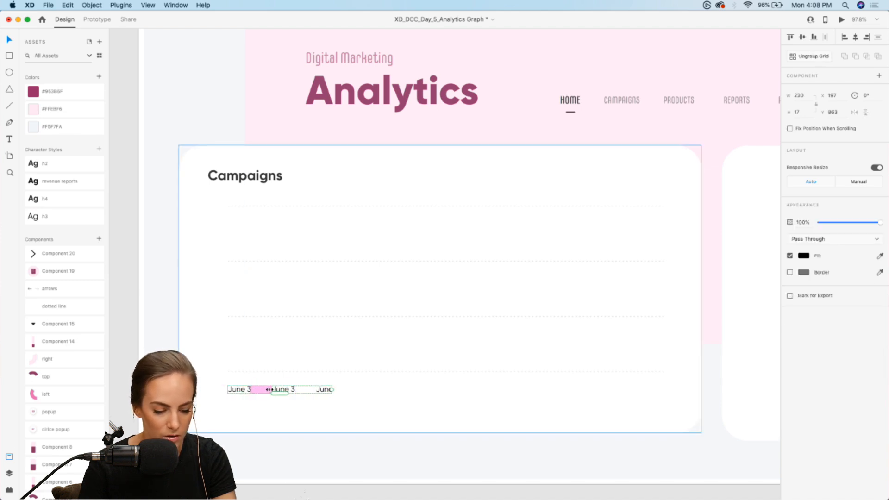
left_click_drag(309, 390, 654, 394)
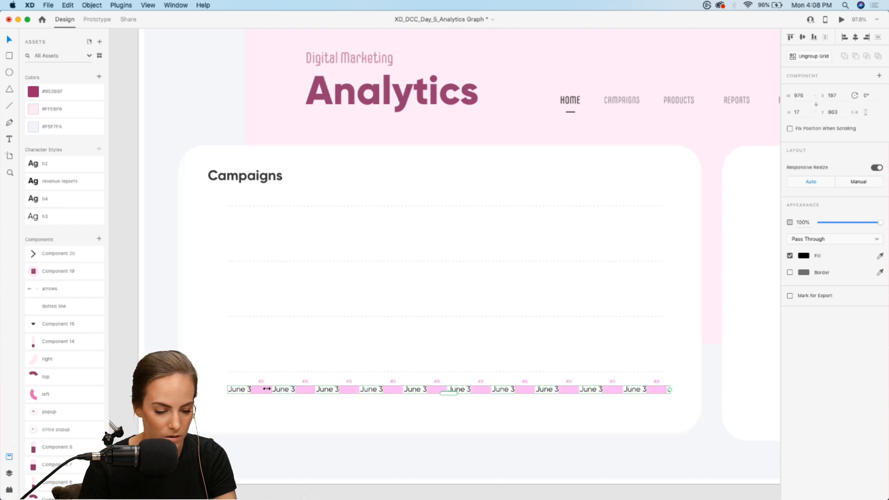
left_click_drag(277, 390, 291, 392)
Change the second and third date labels in the row to June 4 and June 5
double_click(292, 390)
double_click(293, 391)
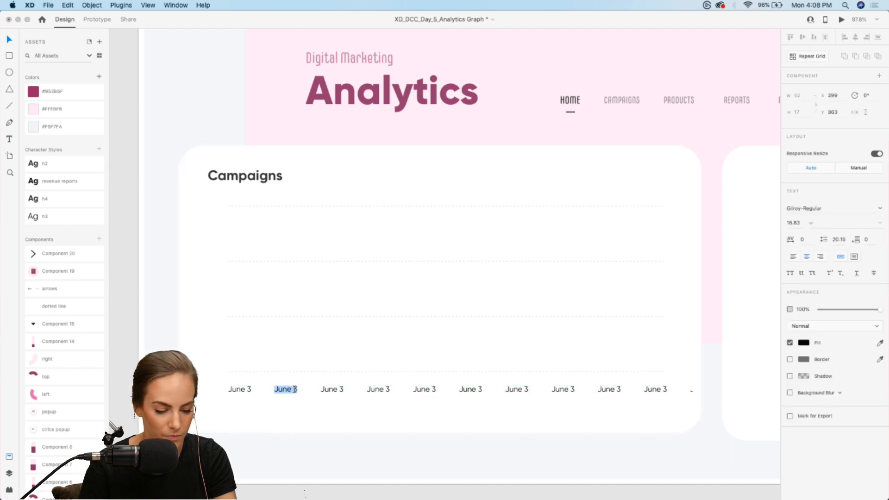
key("Right")
key("BackSpace")
double_click(332, 391)
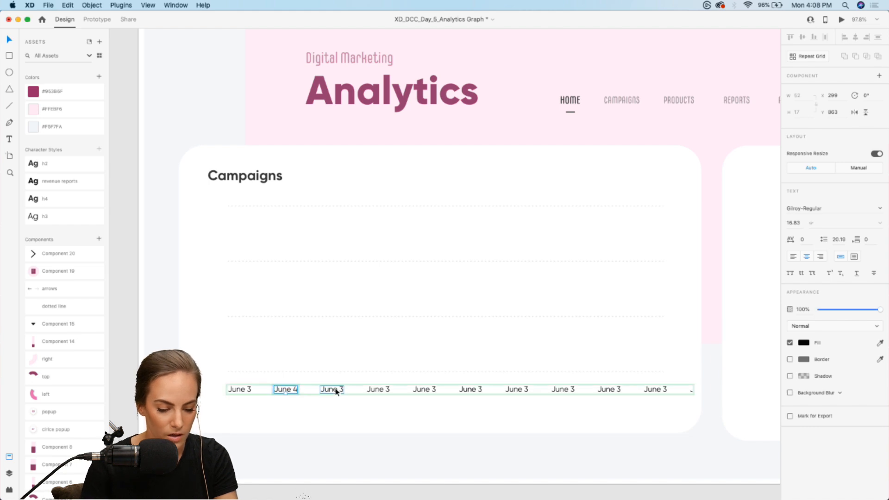
double_click(332, 391)
key("Right")
key("BackSpace")
type("5")
Change the fourth and fifth date labels in the row to June 6 and June 7
double_click(377, 389)
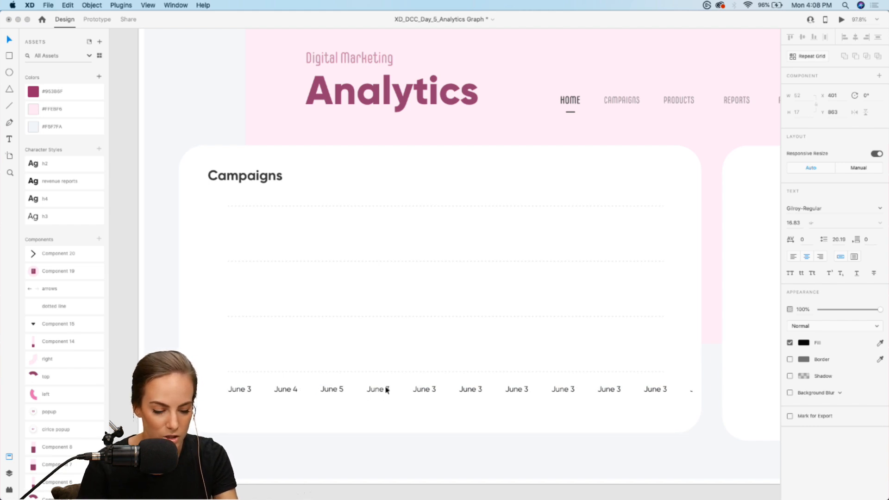
double_click(386, 388)
key("BackSpace")
type("6")
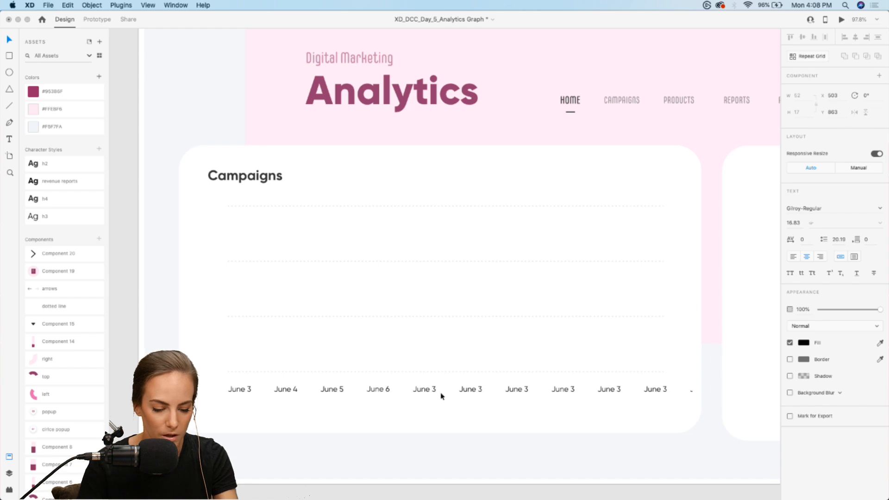
double_click(435, 391)
double_click(433, 391)
key("Right")
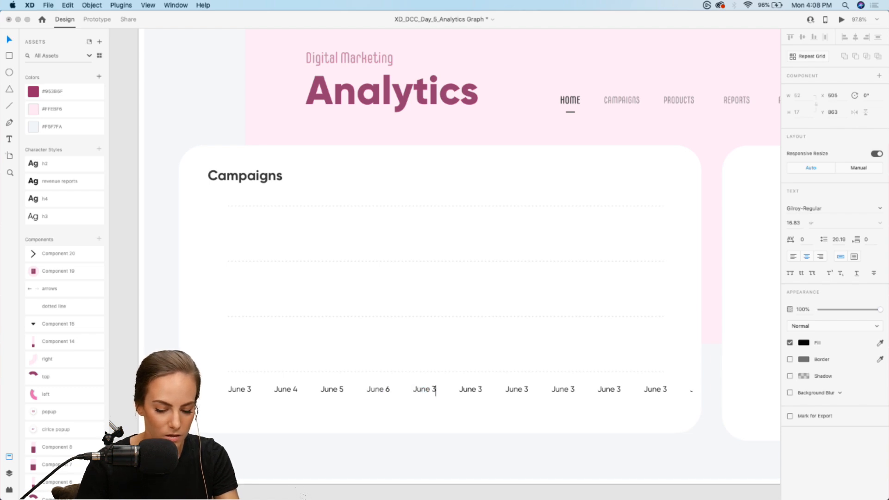
key("BackSpace")
type("7")
Change the sixth and seventh date labels to June 8 and June 9 and finish editing the row
key("Right")
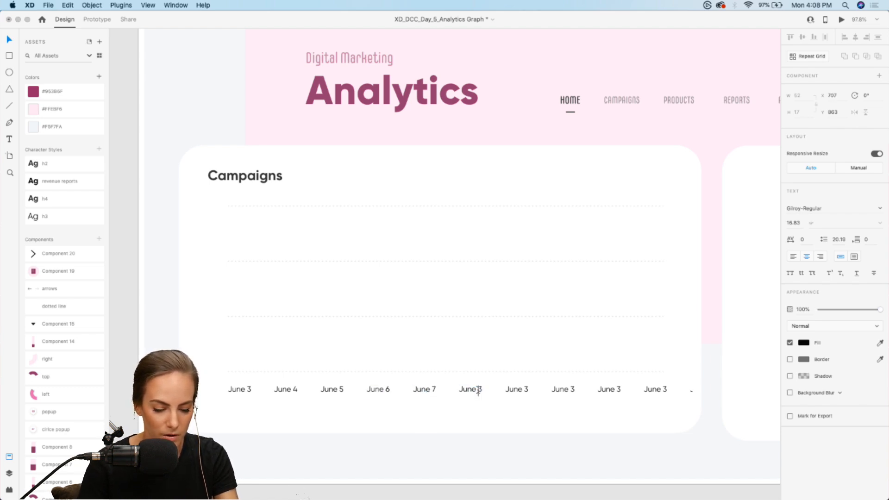
key("BackSpace")
type("8")
double_click(522, 390)
double_click(522, 390)
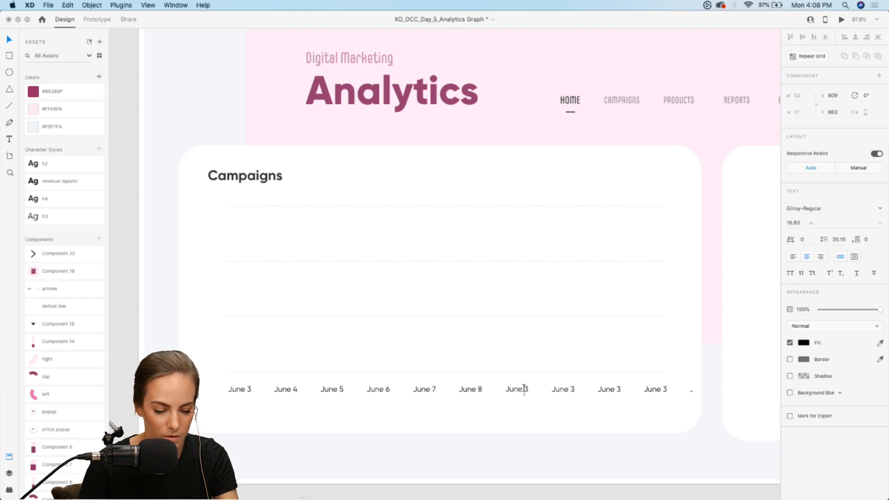
key("Right")
key("BackSpace")
type("9")
key("Escape")
key("Escape")
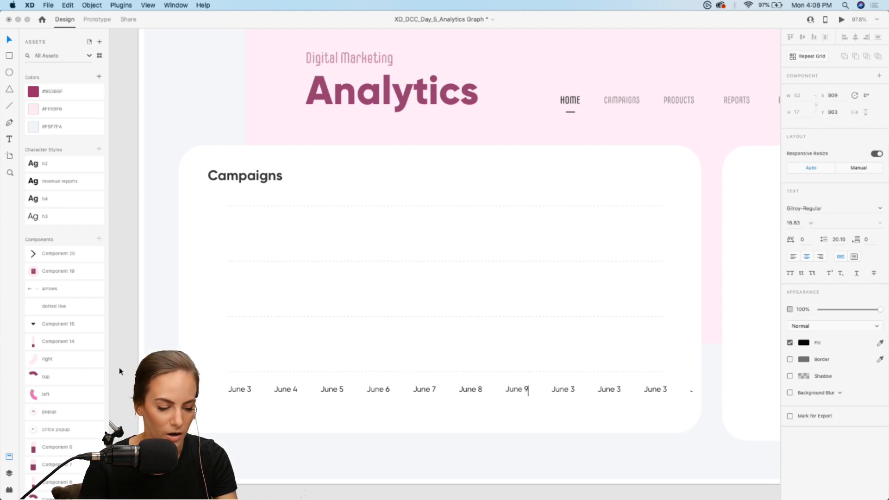
key("Escape")
Paste a copy of the June 3 label outside the repeat grid and place it left of the top gridline at X 119, Y 457
scroll(262, 350, "left", 2)
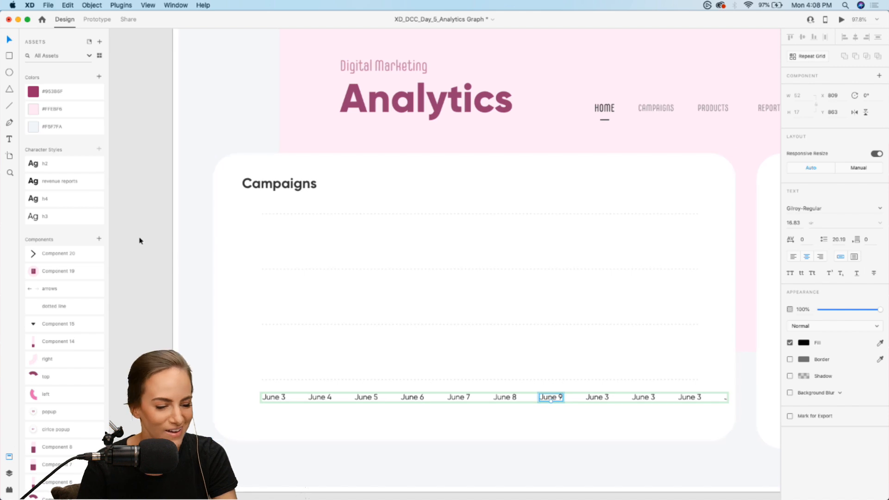
left_click(277, 398)
key("super+c")
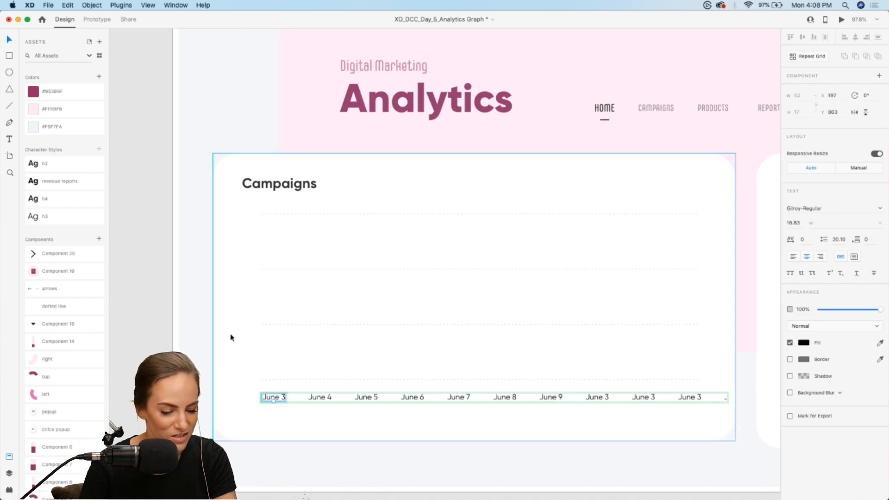
left_click(203, 331)
key("super+v")
left_click_drag(271, 398, 237, 213)
Change the text of the copied label beside the top gridline to 5000
double_click(237, 213)
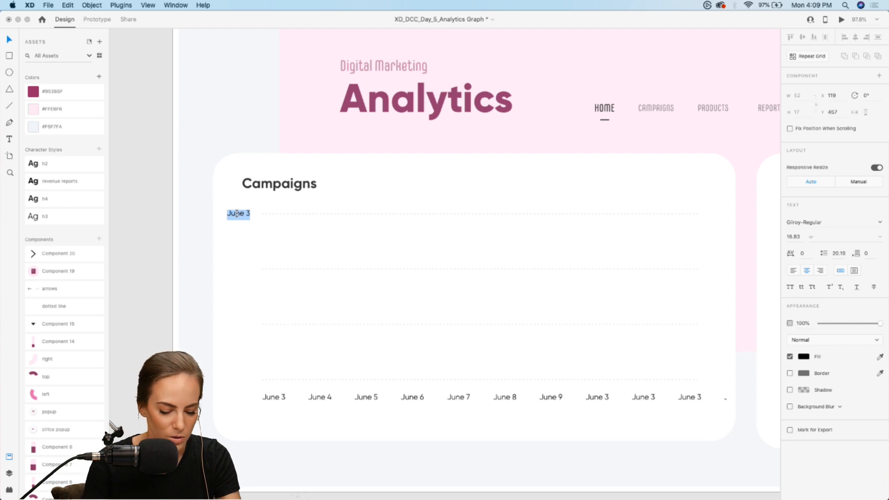
type("5000")
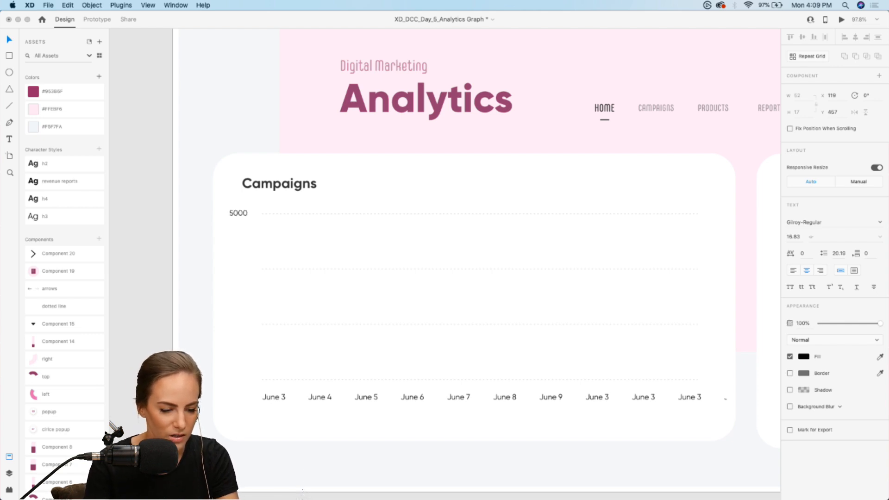
key("Escape")
Repeat the 5000 label downward into five evenly spaced axis values and tighten the gap between the dotted gridlines
left_click(804, 57)
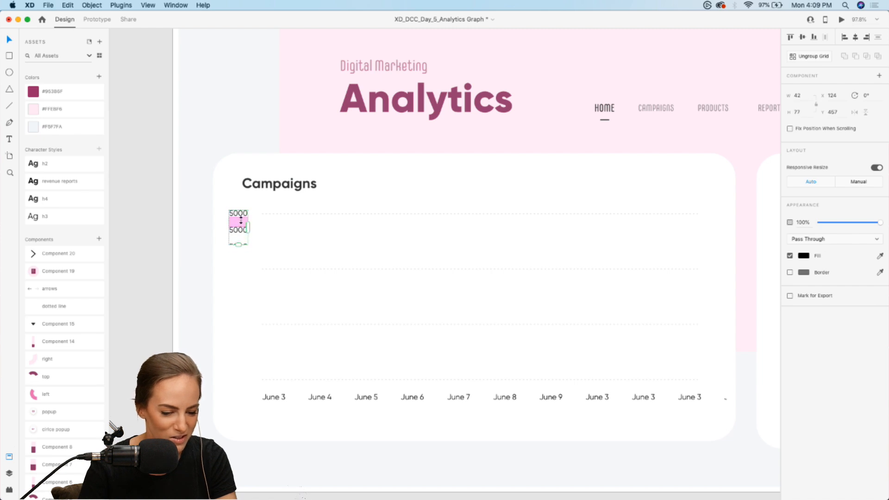
left_click_drag(241, 220, 234, 388)
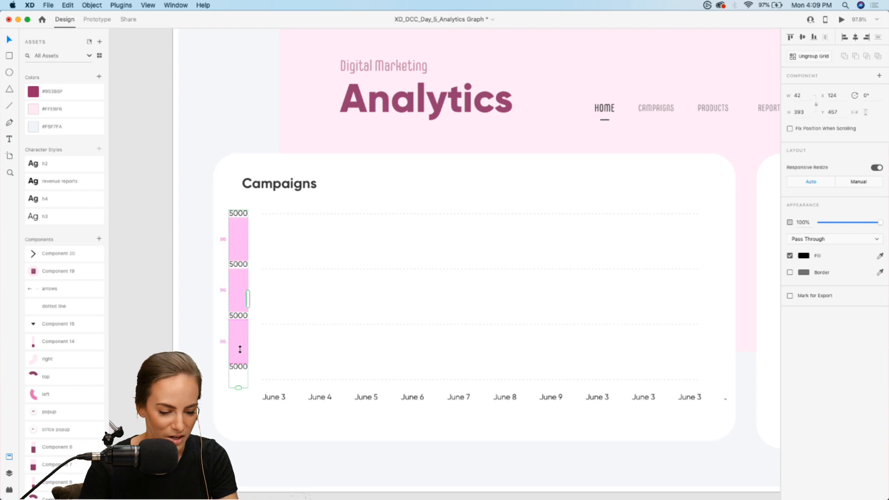
left_click_drag(239, 349, 238, 330)
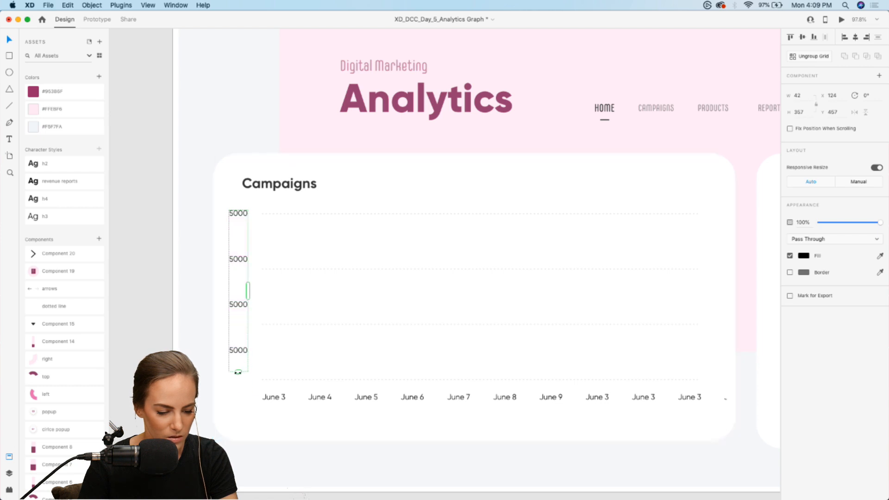
left_click_drag(237, 386, 240, 363)
left_click(318, 322)
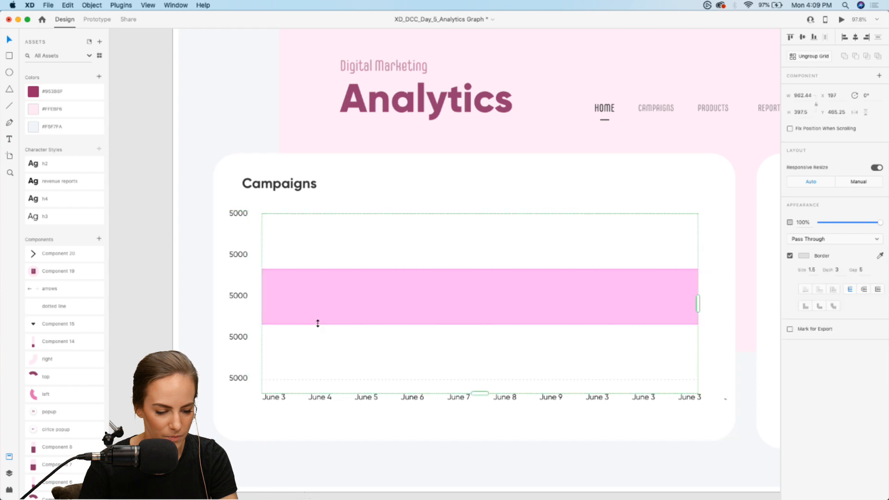
mouse_move(317, 321)
left_mouse_down()
mouse_move(326, 354)
mouse_move(325, 334)
left_mouse_up()
Change the four lower axis values to 4000, 3000, 2000 and 1000 from top to bottom
left_click(237, 254)
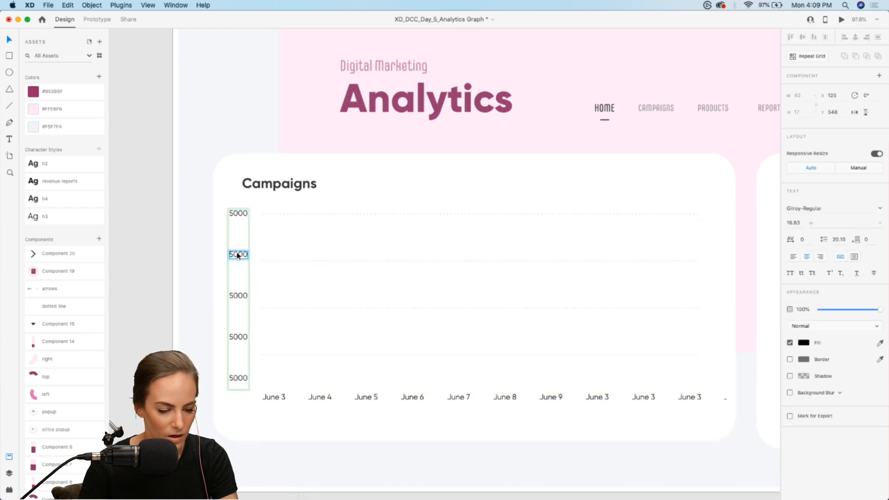
double_click(238, 254)
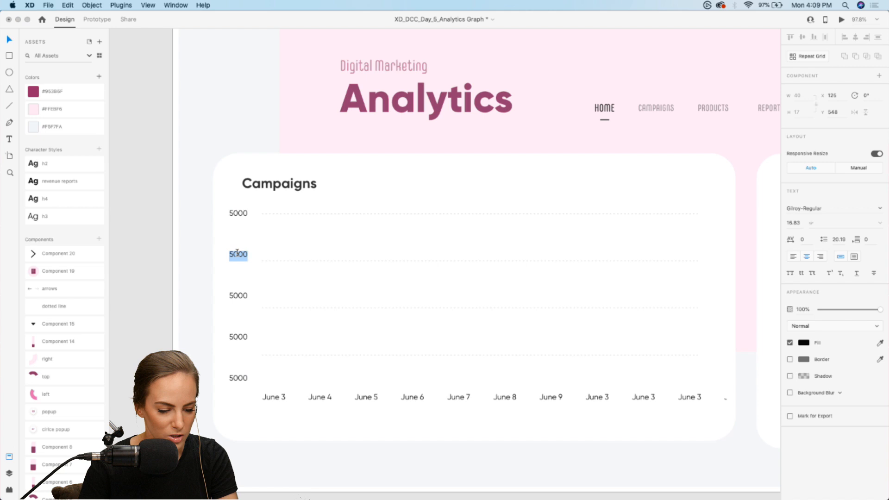
double_click(235, 294)
type("3")
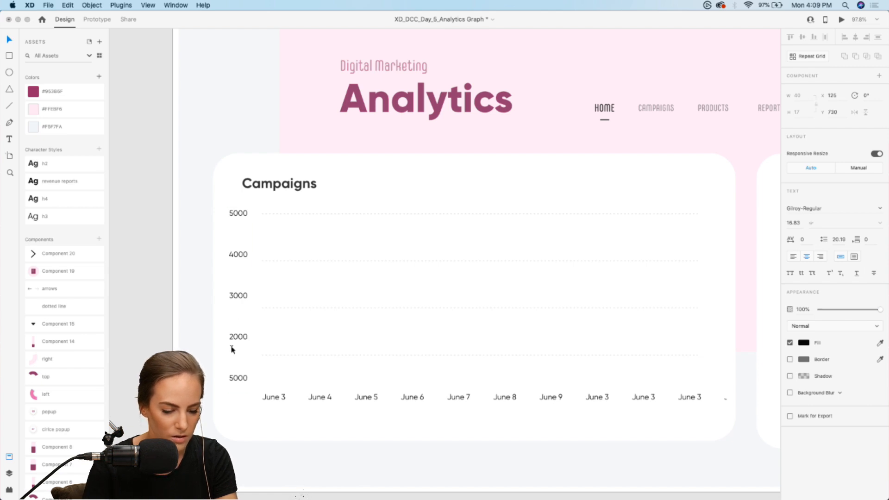
double_click(244, 378)
type("1")
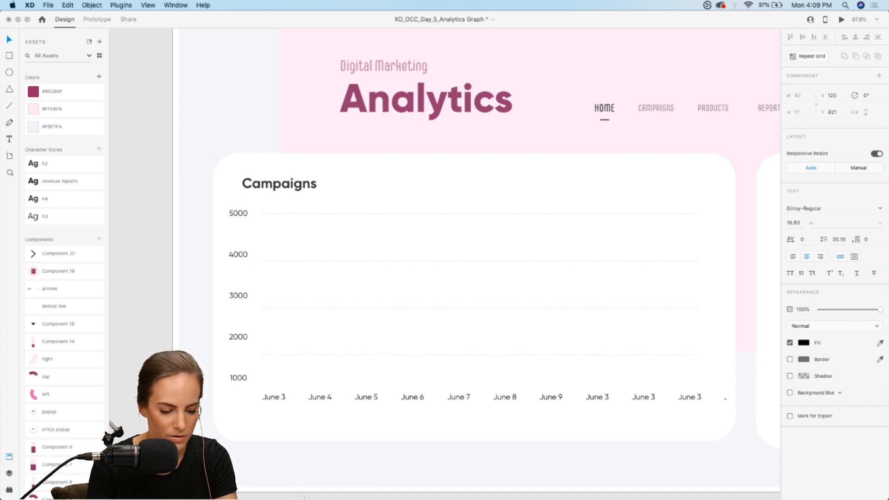
key("Escape")
key("Escape")
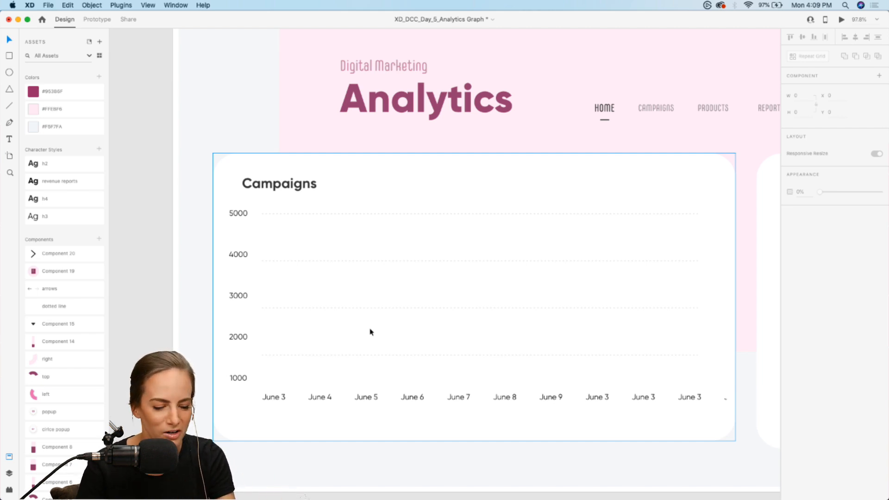
Place the Component 14 bar above June 3 at X 197, Y 617 and ungroup the component
scroll(92, 329, "down", 1)
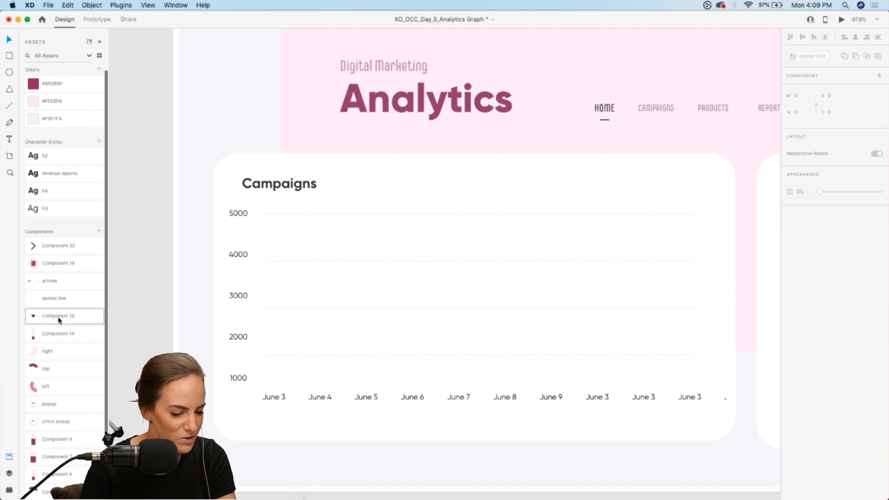
left_click_drag(58, 334, 271, 315)
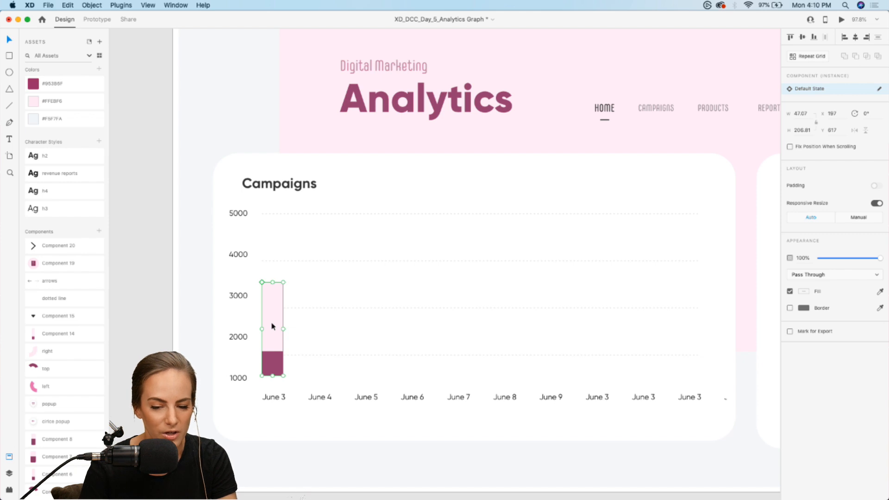
right_click(272, 309)
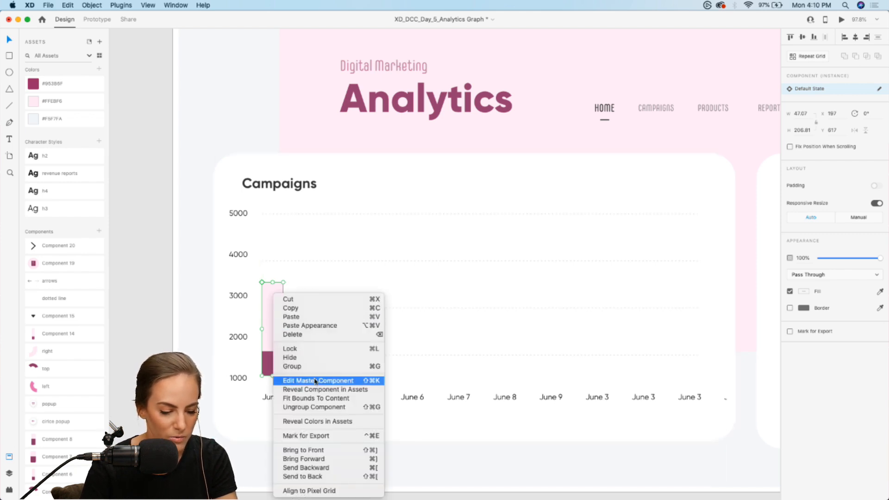
left_click(310, 407)
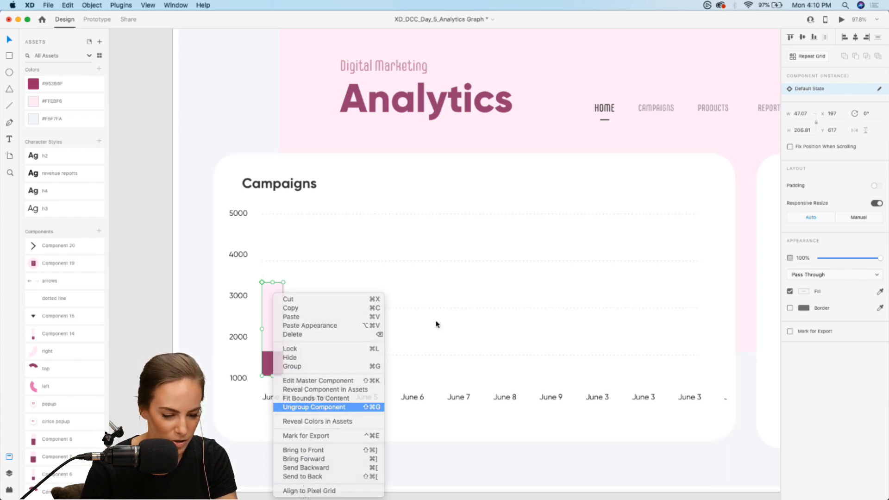
left_click(436, 323)
Duplicate the June 3 bar above June 4 and shorten the copy's light pink section to just below the 3000 level
left_click(278, 369)
key("super+d")
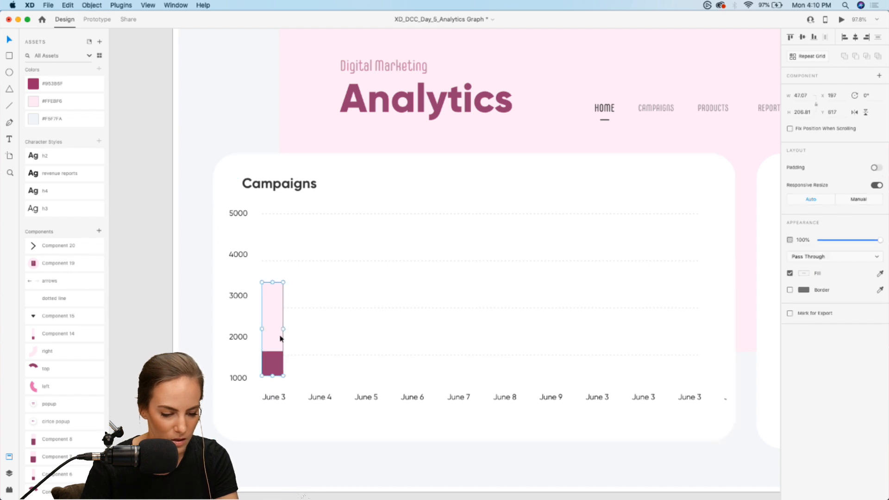
left_click_drag(271, 322, 315, 328)
double_click(323, 307)
left_click_drag(320, 282, 363, 331)
left_click(353, 320)
Duplicate the June 4 bar above June 5 and shorten the copy's light pink section to about 98 high
left_click(327, 325)
key("super+d")
double_click(368, 318)
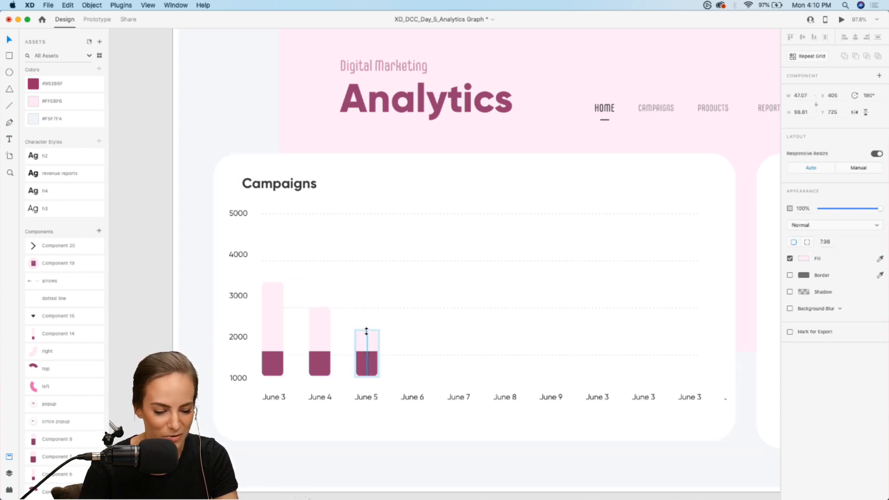
left_click(404, 334)
left_click(370, 347)
double_click(375, 348)
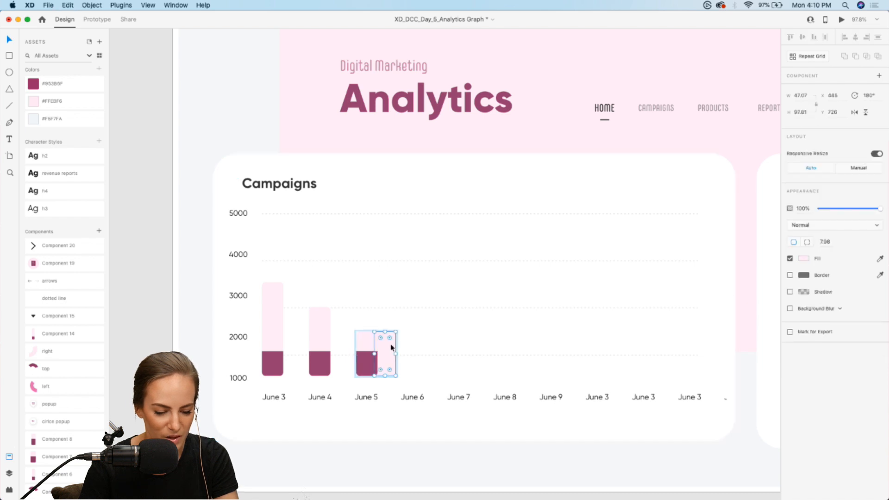
key("Delete")
left_click(394, 345)
Duplicate the June 5 bar and place the copy above June 6 at X 509, Y 726
left_click(368, 350)
key("super+d")
left_click_drag(369, 349, 412, 351)
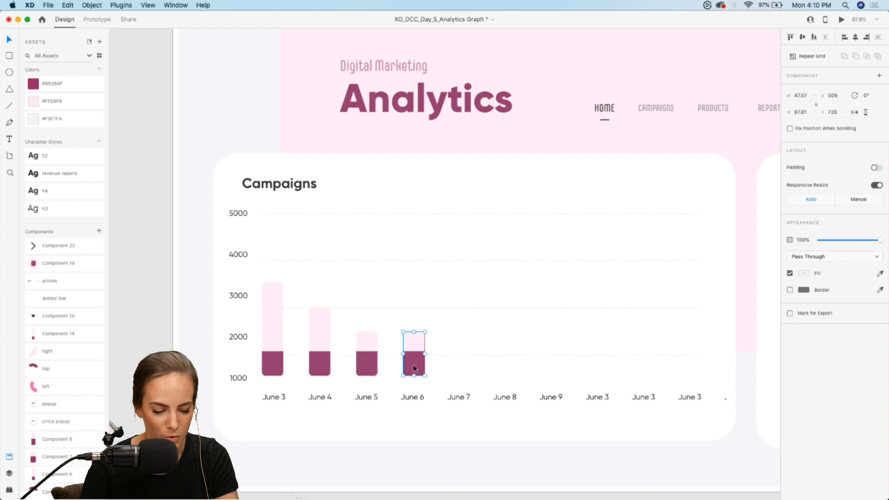
Heighten the June 6 bar to about midway between 2000 and 3000 and raise its dark section to the 2000 level
double_click(413, 364)
left_click_drag(414, 351, 413, 314)
left_click(419, 339)
left_click(414, 360)
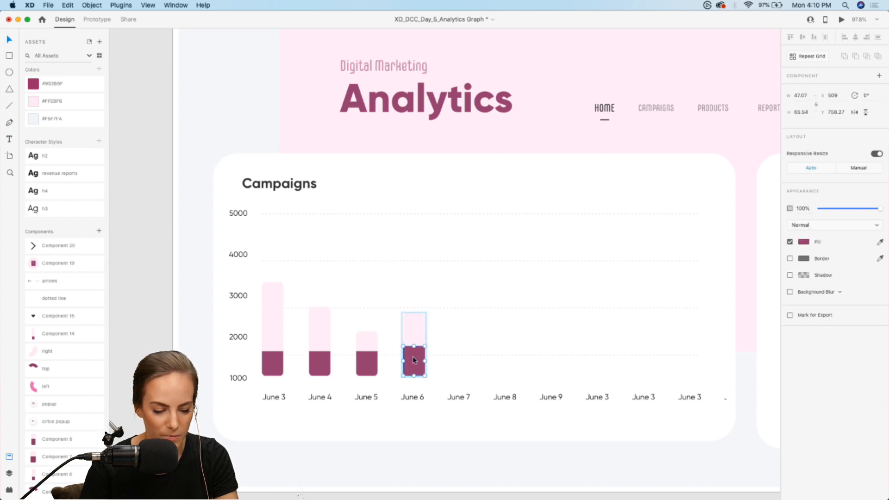
left_click_drag(415, 345, 414, 338)
Raise the June 4 bar's dark section to the 2000 level
left_click(316, 354)
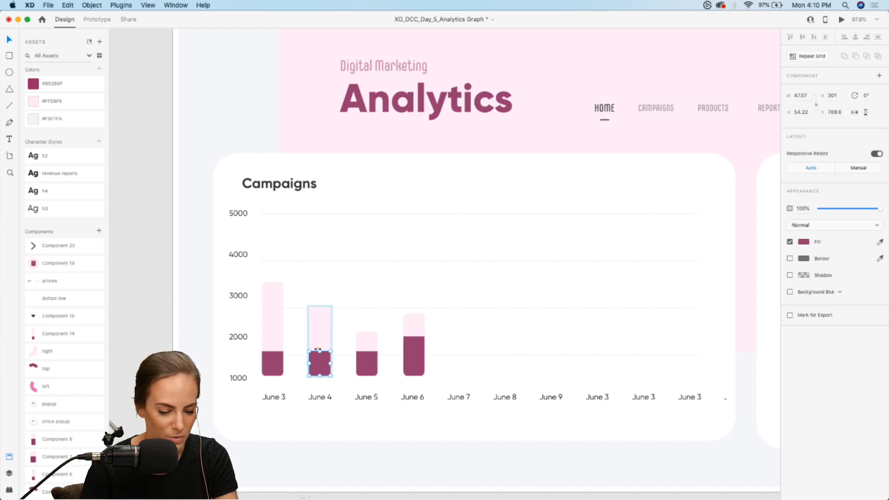
left_click_drag(318, 351, 318, 337)
left_click(443, 343)
Turn the June 3 to June 6 bars into a repeat grid and widen its gap so the next bar sits above June 7
left_click(268, 348)
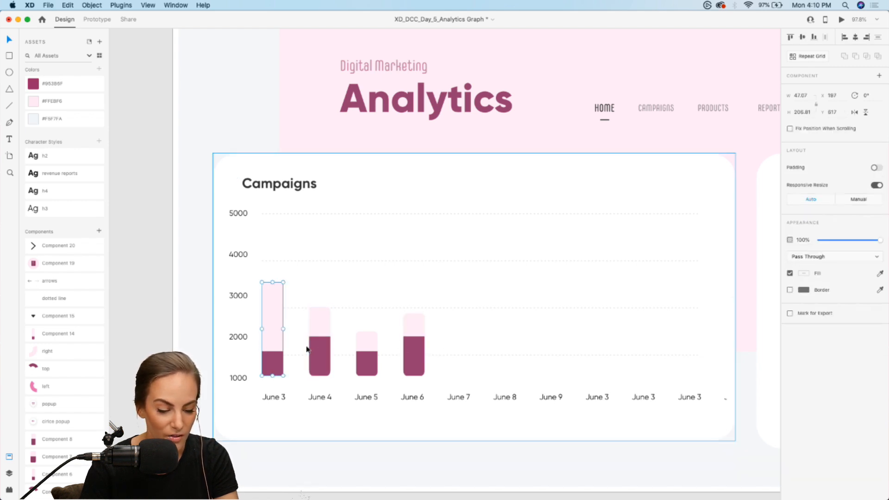
left_click(315, 349, "shift")
left_click(366, 351, "shift")
left_click(410, 345, "shift")
key("super+r")
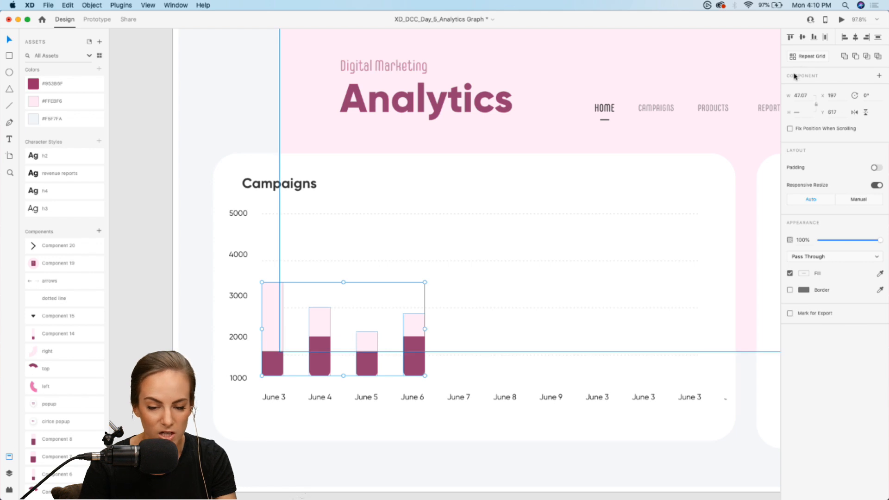
left_click_drag(426, 330, 575, 328)
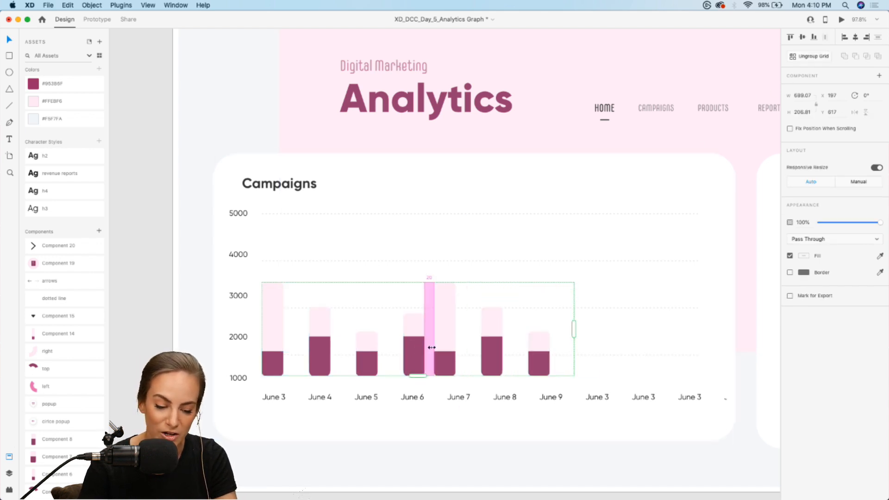
left_click_drag(428, 348, 445, 348)
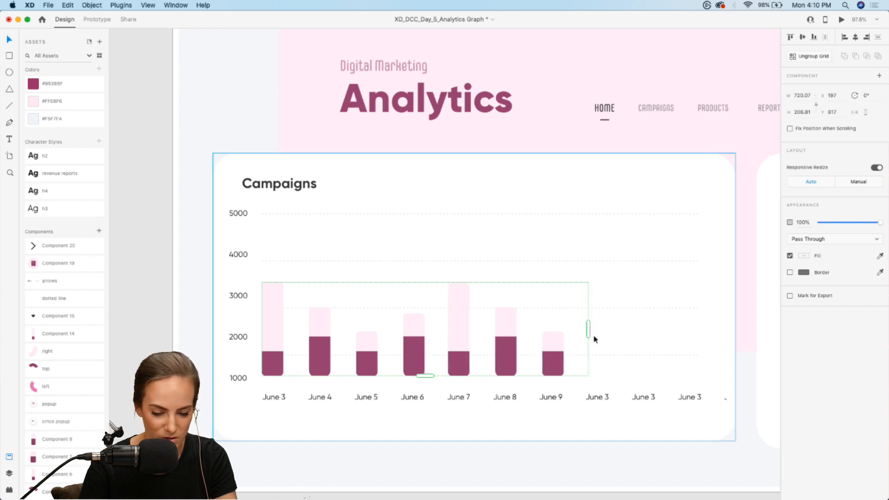
Extend the bar repeat grid to the right so bars cover all the remaining date labels
left_click_drag(588, 330, 716, 327)
left_click(557, 418)
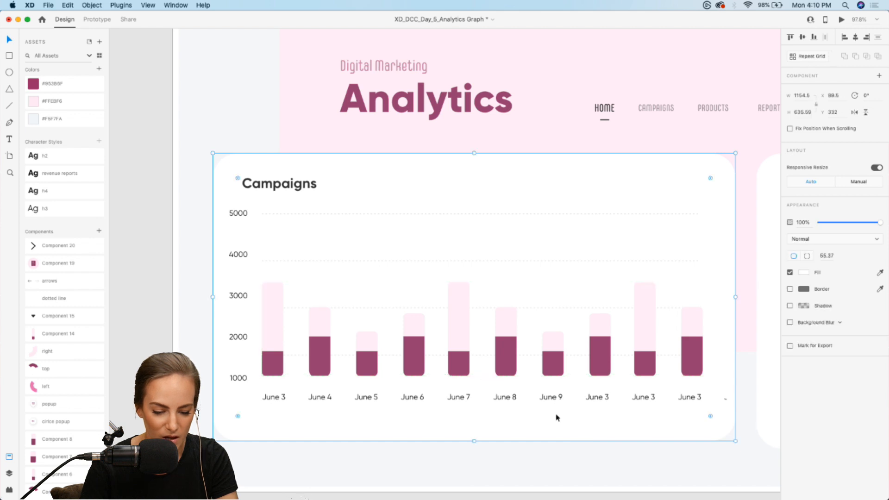
left_click(556, 355)
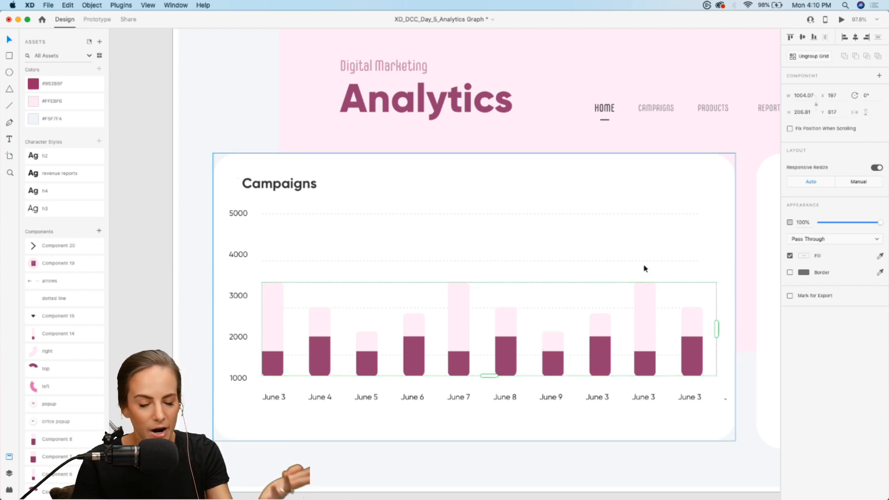
Ungroup the bar repeat grid and delete the two surplus bars beyond the last readable date label
left_click(814, 57)
scroll(639, 387, "right", 5)
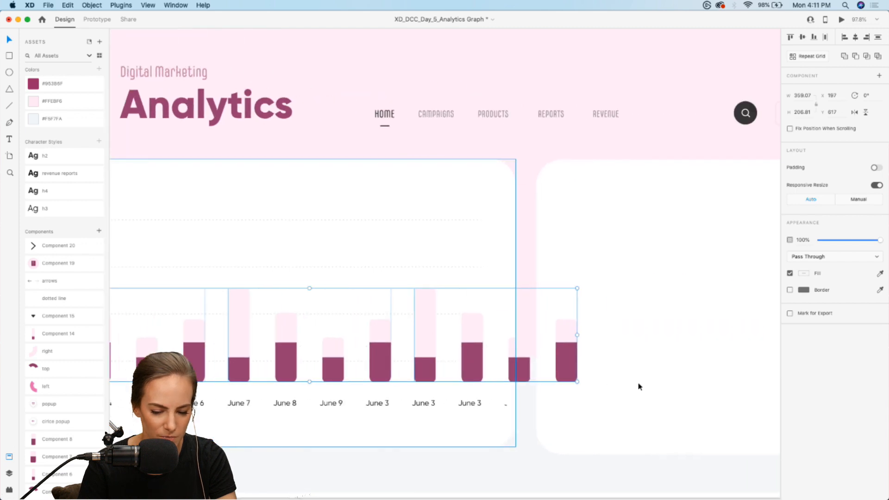
double_click(567, 361)
left_click(520, 368, "shift")
key("Delete")
left_click(549, 405)
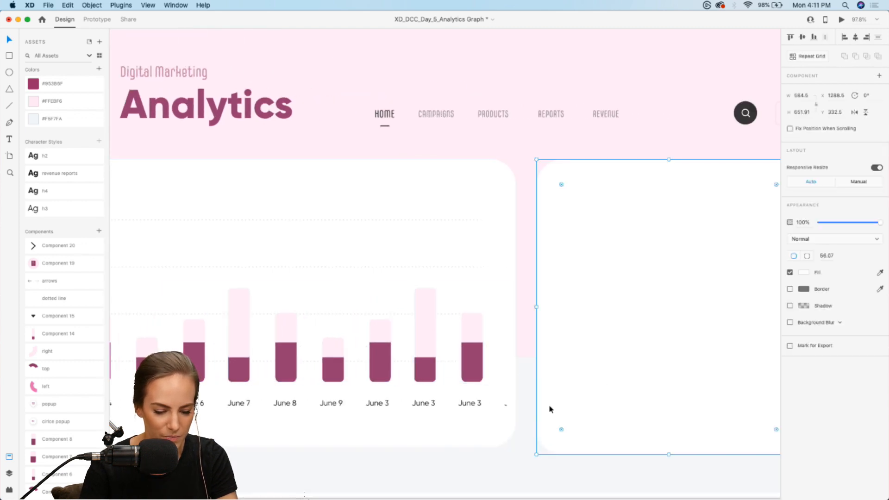
Draw a 23 × 23 circle in the Campaigns card's header, remove its border and fill it with the light pink asset color
scroll(550, 407, "left", 5)
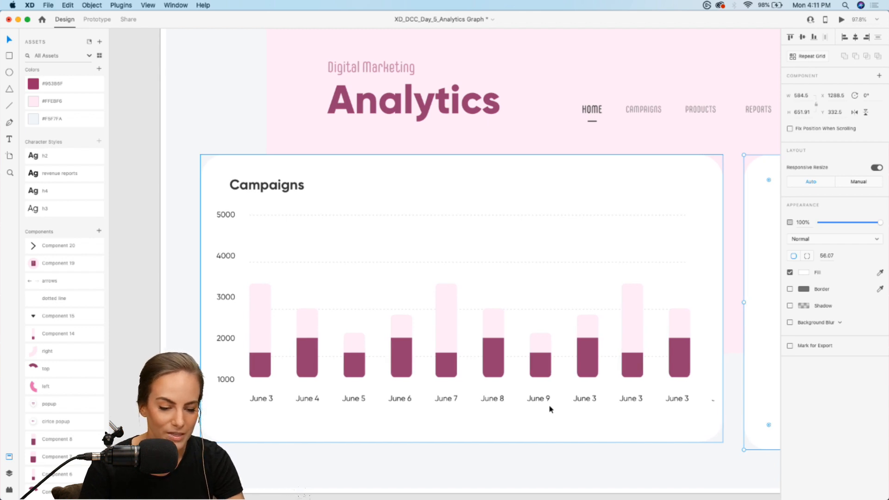
left_click(9, 72)
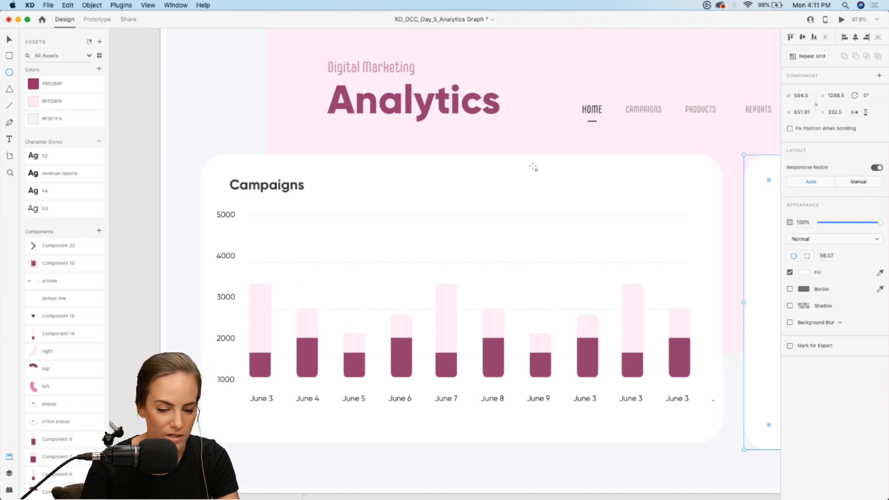
left_click_drag(522, 176, 539, 187)
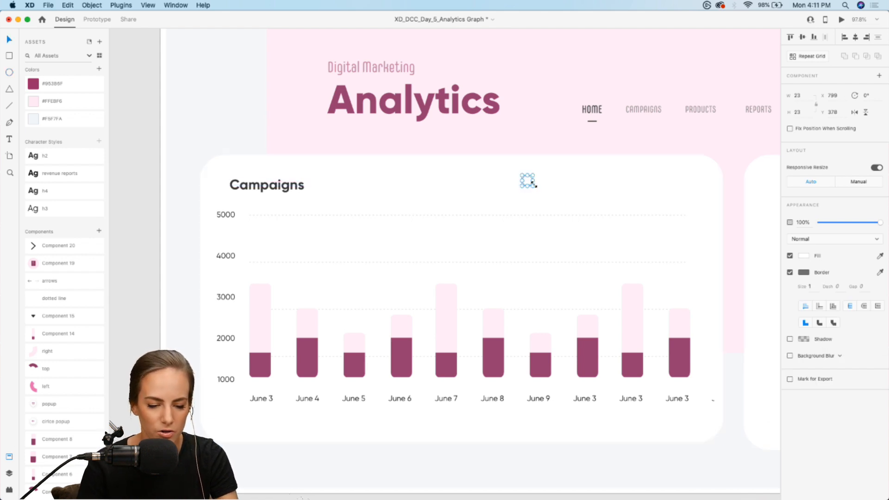
left_click(790, 273)
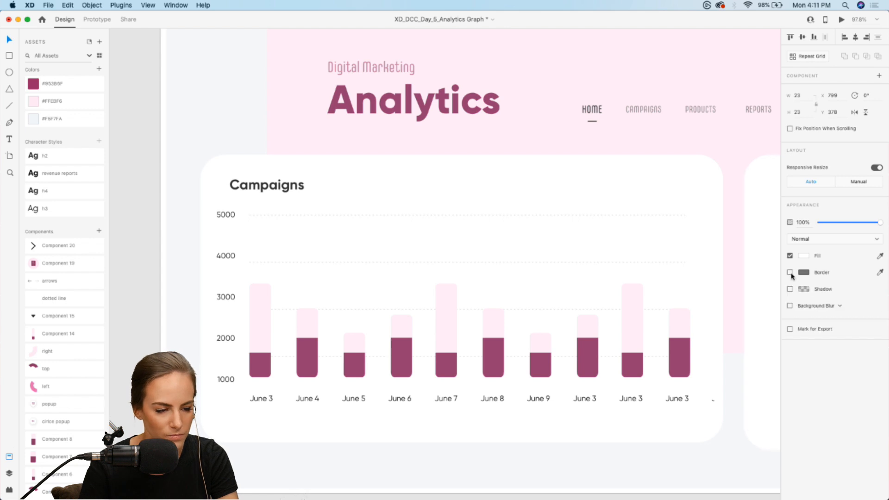
left_click(38, 102)
Move the light pink legend circle to X 756, Y 385
left_click_drag(532, 185, 530, 184)
scroll(557, 175, "up", 10)
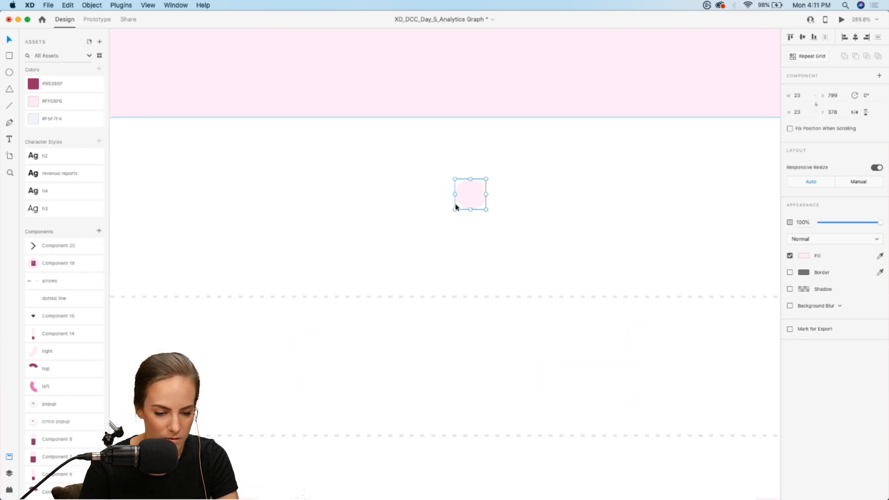
left_click_drag(471, 198, 413, 204)
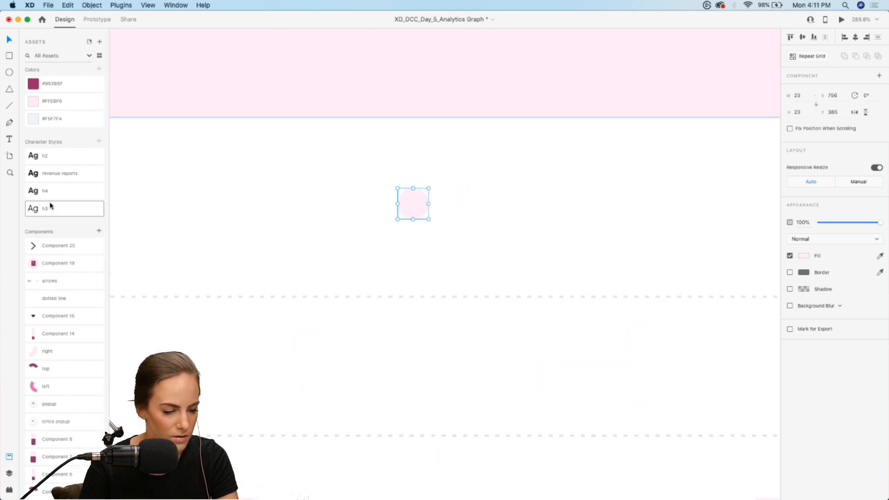
Add a "Newsletters" text label in the card's header and set its text box to auto width
left_click(8, 140)
left_click_drag(232, 211, 357, 255)
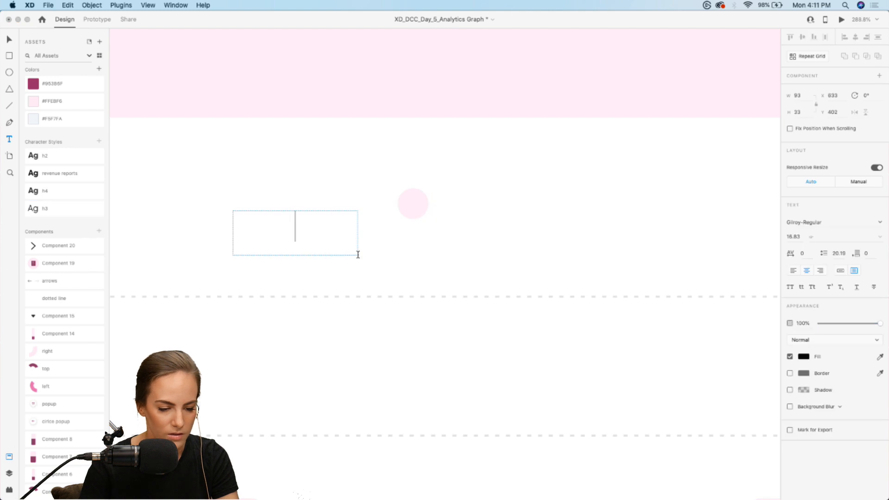
type("Newsel")
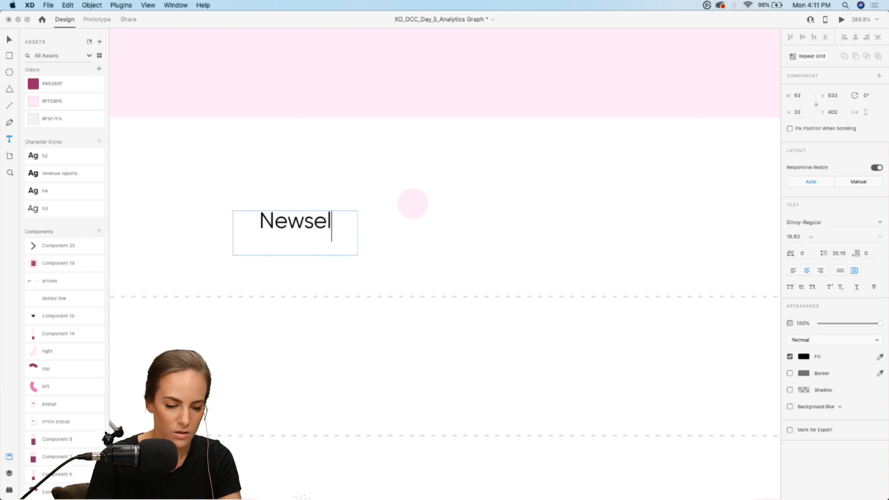
key("BackSpace")
key("BackSpace")
type("letters")
key("Escape")
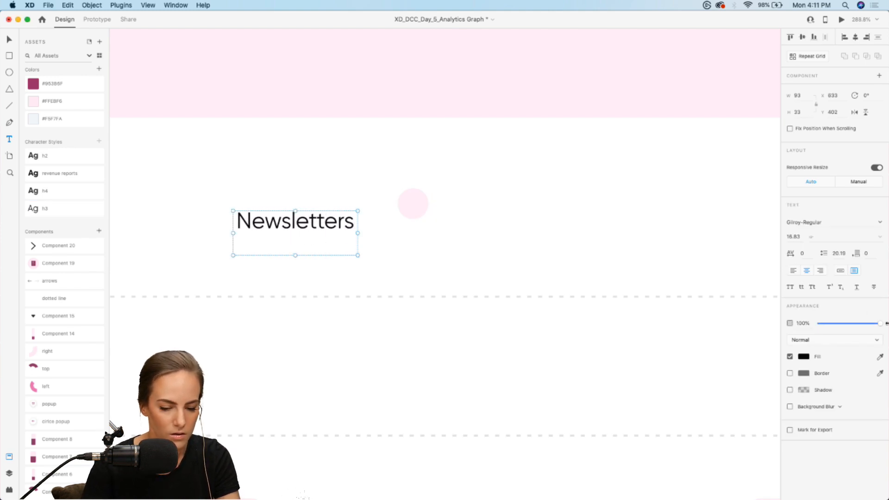
left_click(840, 271)
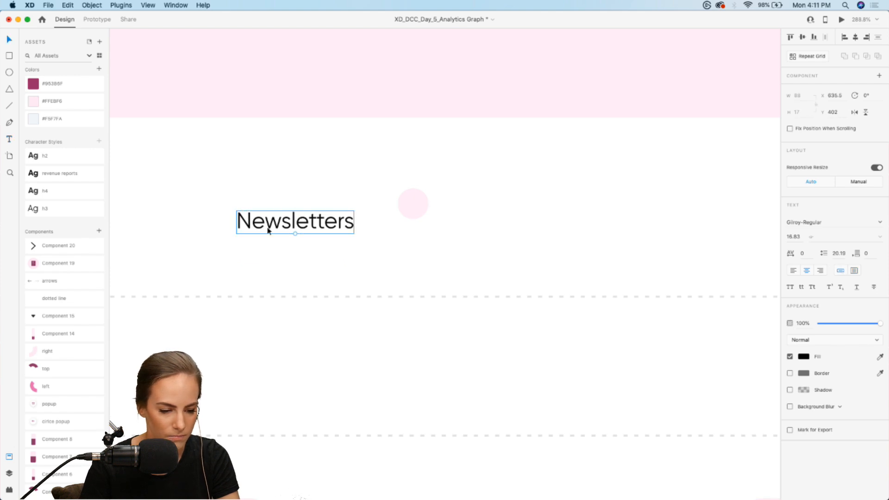
Place the Newsletters label right of the pink circle and duplicate both alongside at X 916, Y 385
left_click_drag(268, 231, 481, 211)
left_click(426, 210, "shift")
key("super+g")
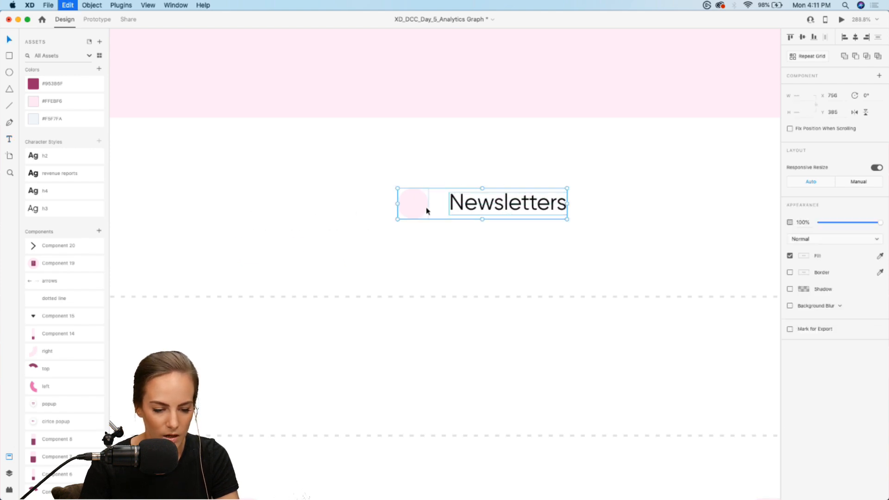
left_click_drag(427, 210, 639, 214)
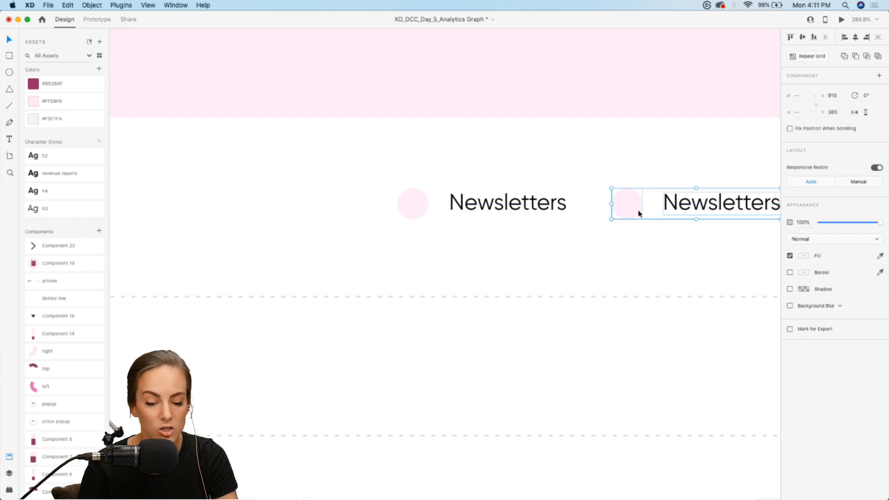
scroll(639, 213, "down", 5)
left_click(613, 238)
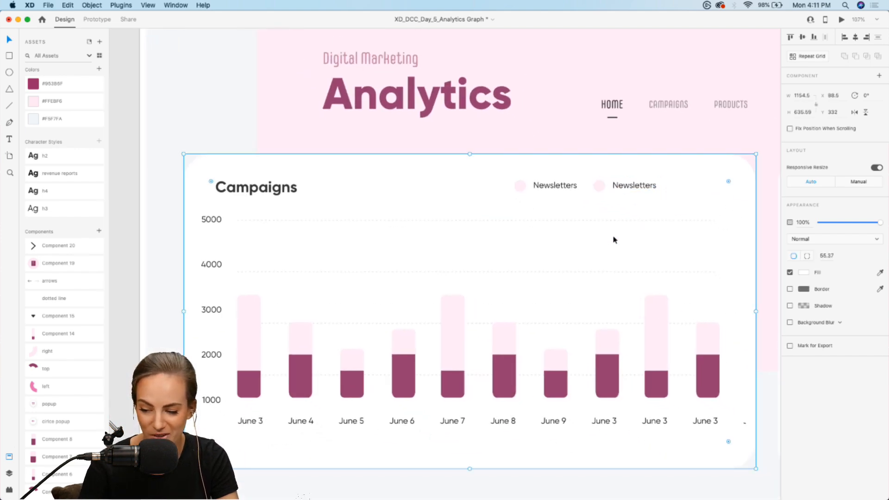
Recolor the second legend circle with the dark magenta sampled from a bar
double_click(600, 186)
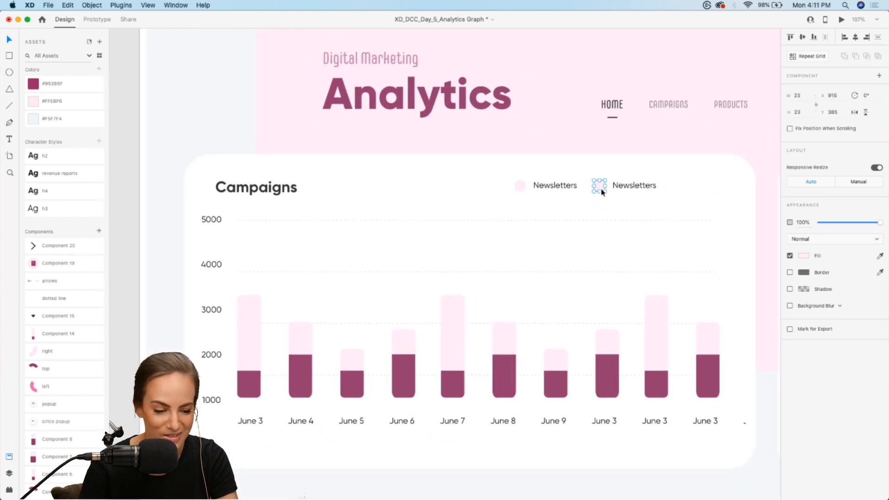
key("i")
left_click(500, 379)
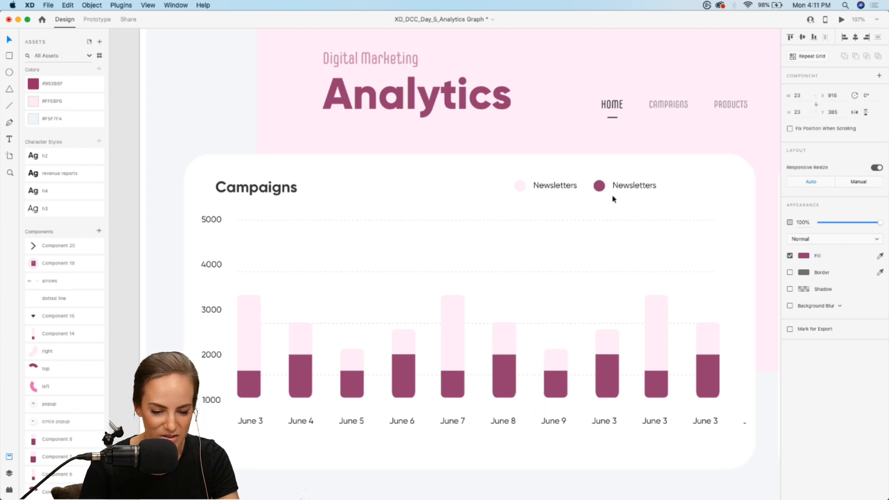
Change the second legend label to "Mailer" and move it closer to its circle
double_click(622, 185)
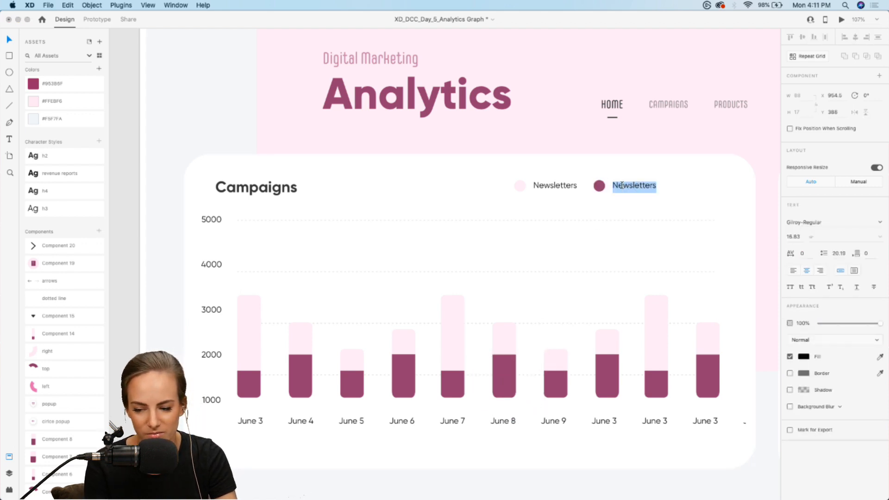
type("Mi")
type("ailer")
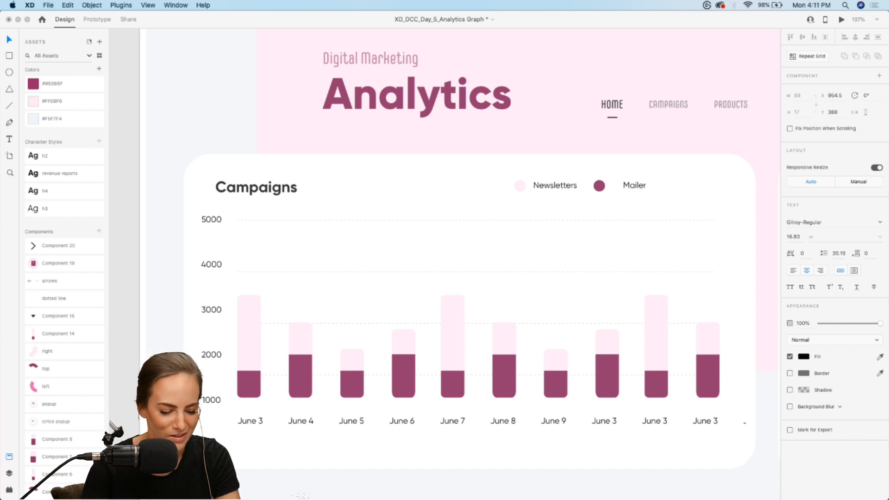
key("Escape")
left_click_drag(636, 184, 628, 184)
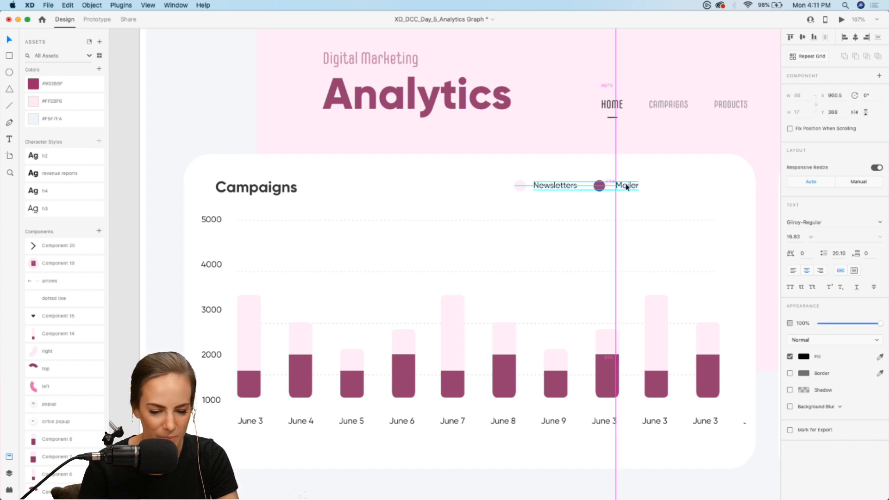
scroll(546, 234, "down", 3)
left_click(546, 234)
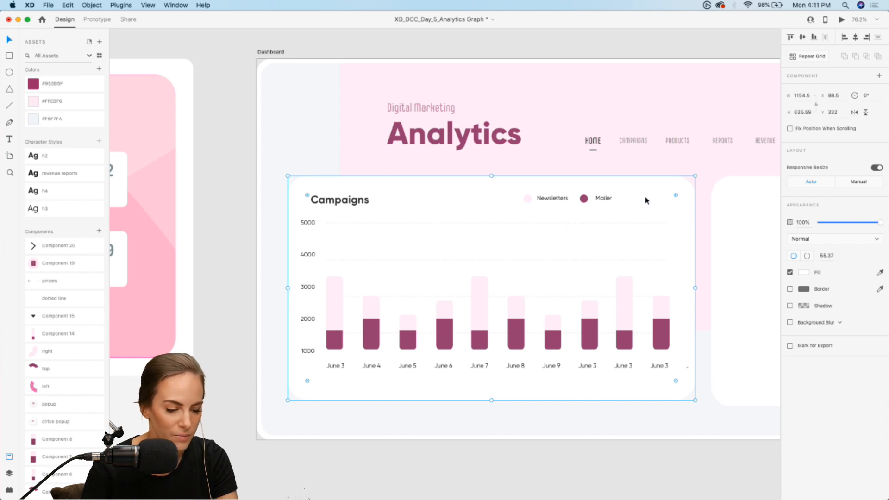
Group both legend circles with their Newsletters and Mailer labels and move the group to X 804, Y 385
scroll(619, 199, "up", 5)
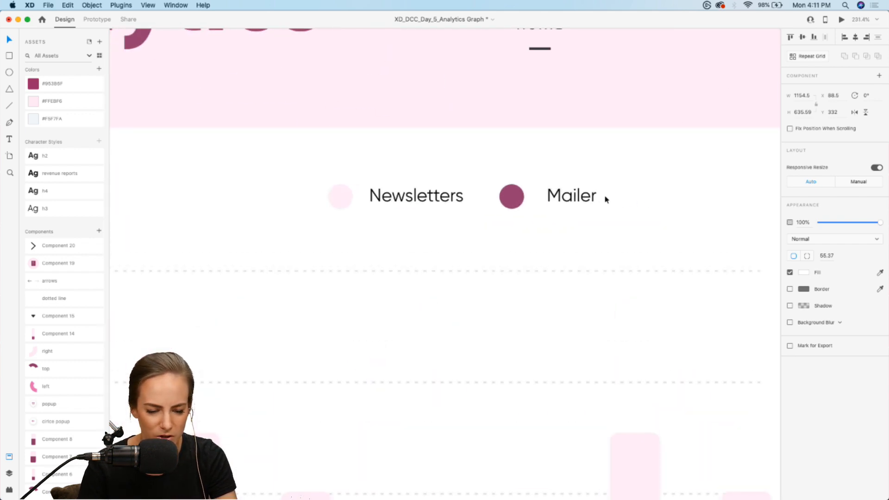
left_click(593, 197)
left_click(511, 196, "shift")
left_click(413, 198, "shift")
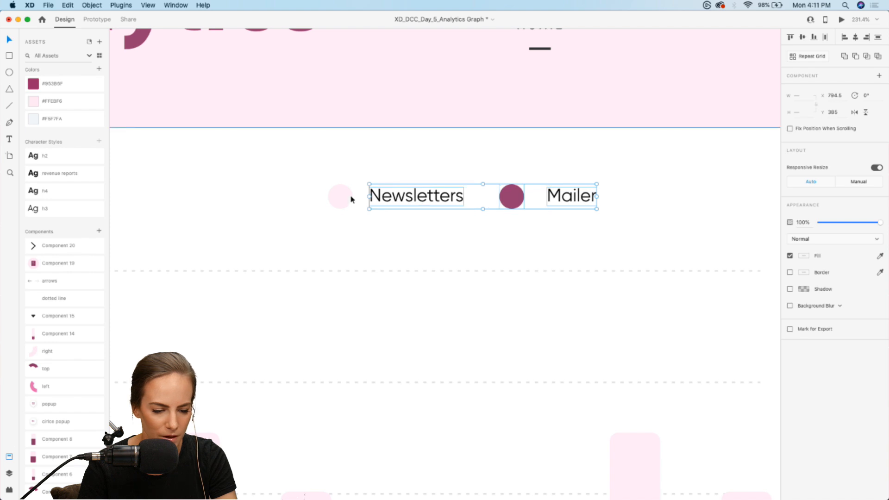
left_click(340, 197, "shift")
key("super+g")
scroll(339, 198, "down", 5)
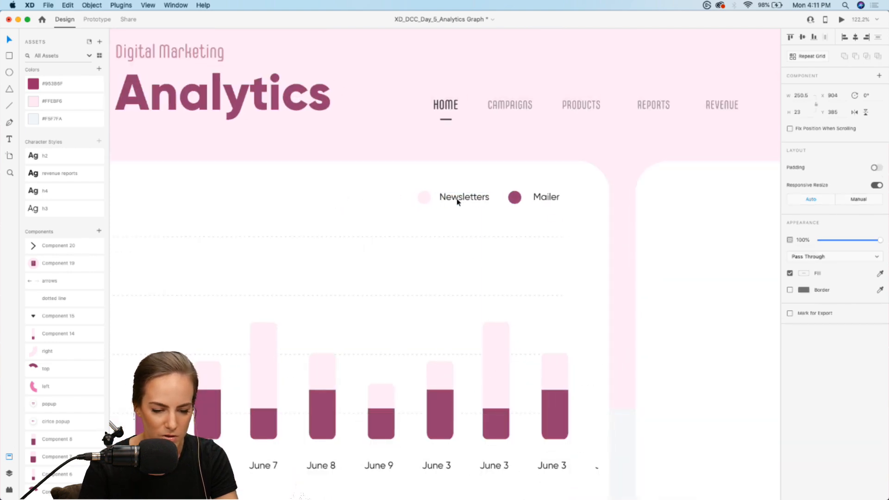
left_click(439, 213)
scroll(439, 216, "down", 2)
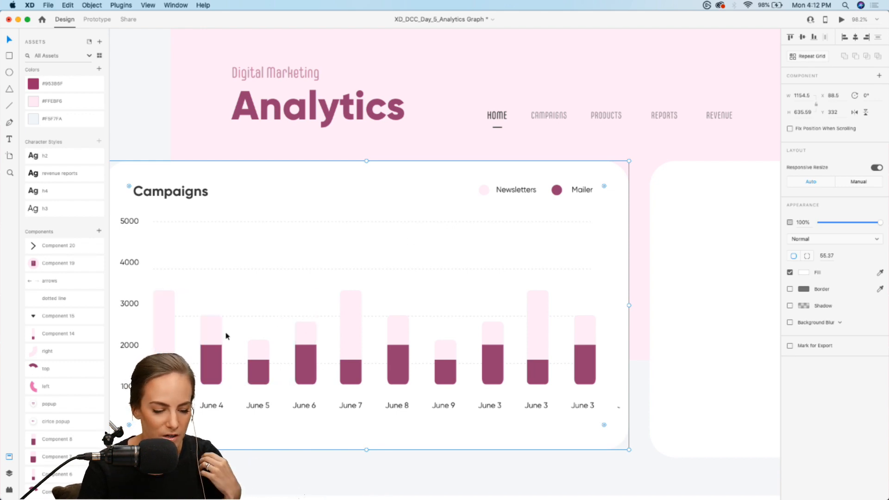
Ungroup the first four bars, June 3 to June 6, so that each bar can be selected separately
scroll(226, 336, "up", 3)
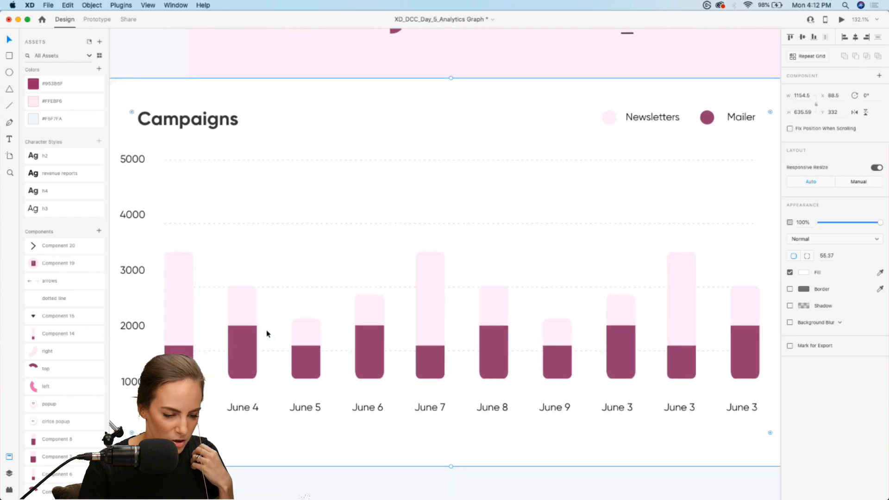
double_click(265, 330)
right_click(249, 315)
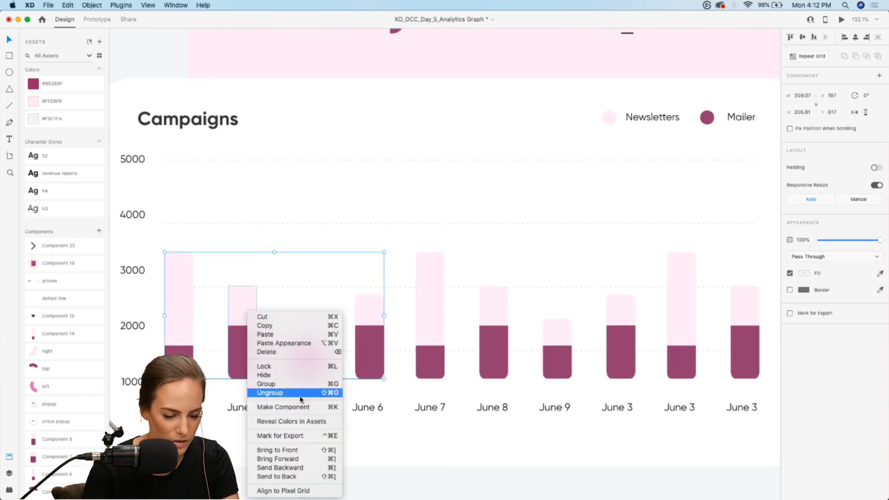
left_click(269, 393)
left_click(242, 439)
left_click(244, 374)
left_click(310, 354)
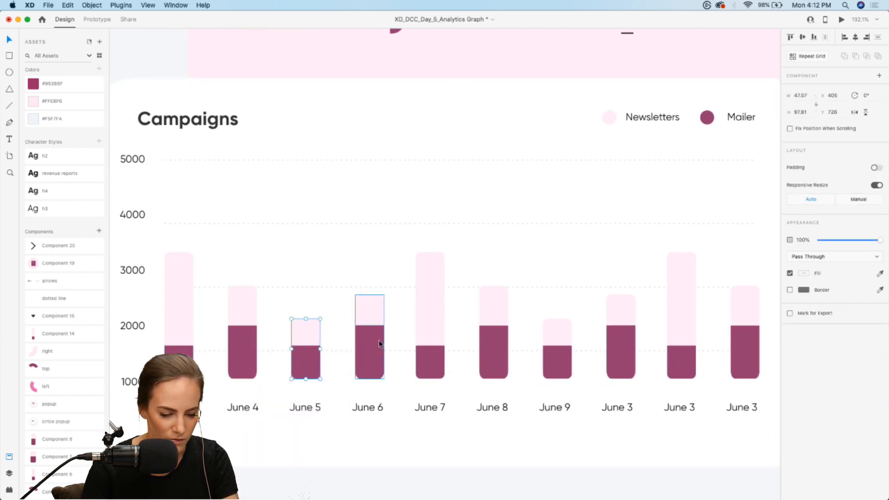
left_click(378, 342)
scroll(315, 234, "left", 3)
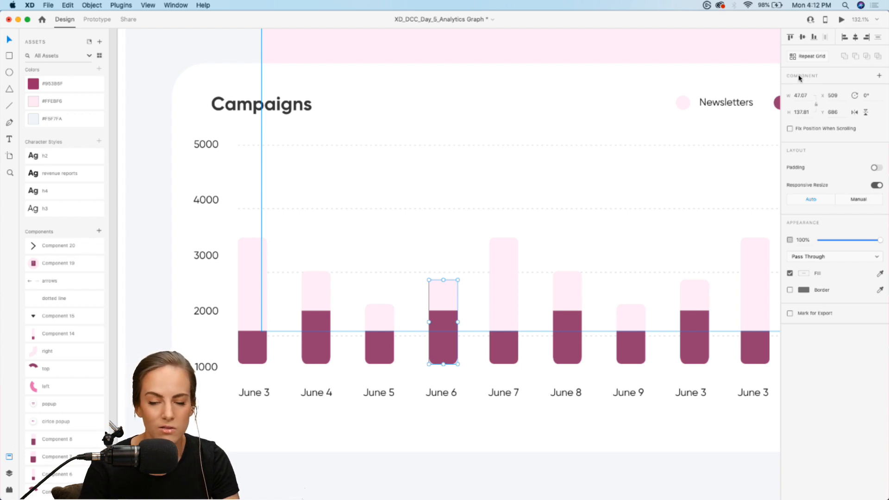
Place a popup component instance above the bars at X 385, Y 365 and turn the June 4 bar into a component
left_click(317, 343)
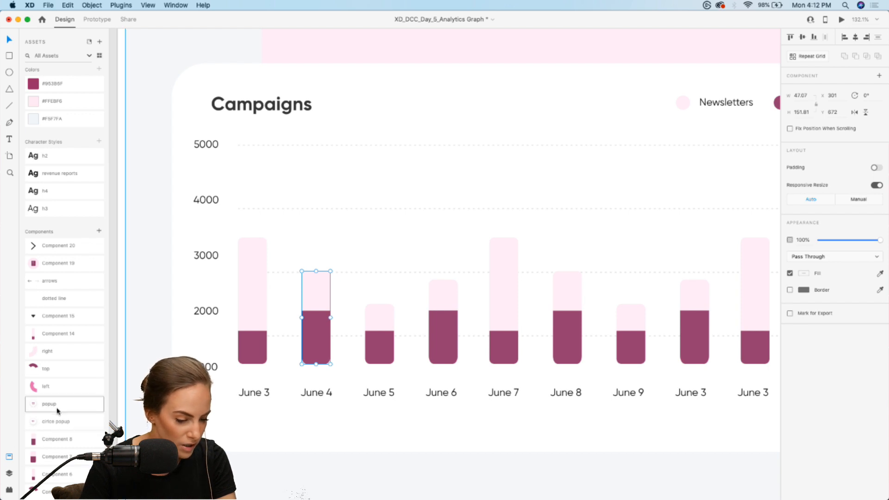
left_click_drag(46, 404, 363, 224)
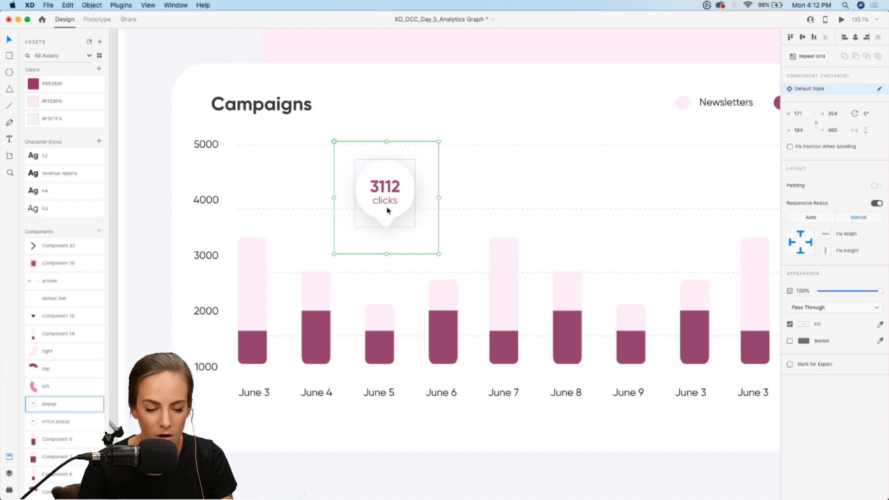
left_click_drag(388, 184, 405, 158)
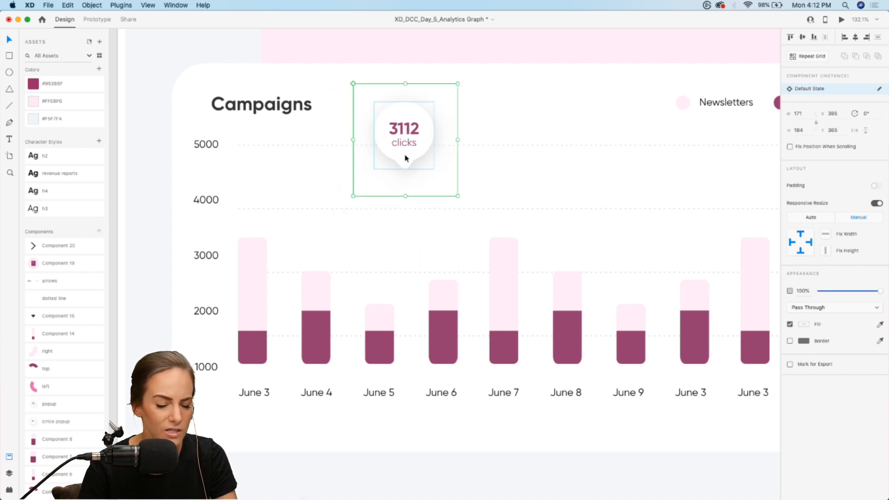
left_click(318, 314)
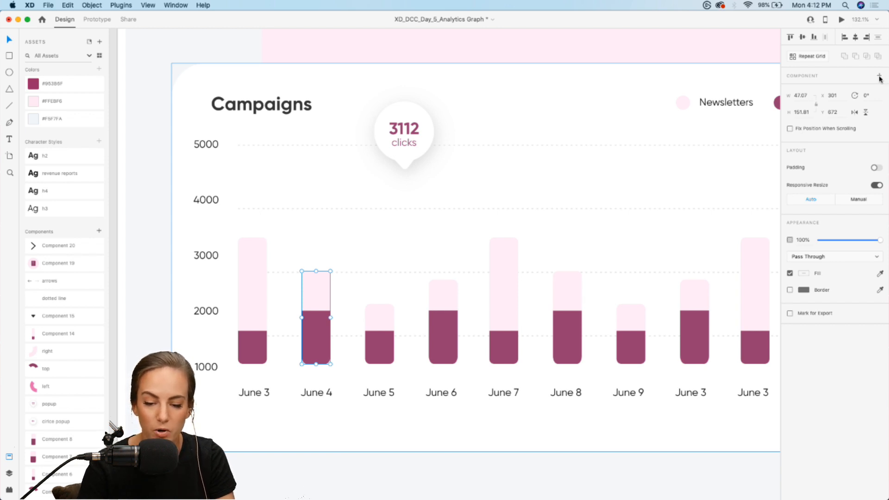
left_click(880, 76)
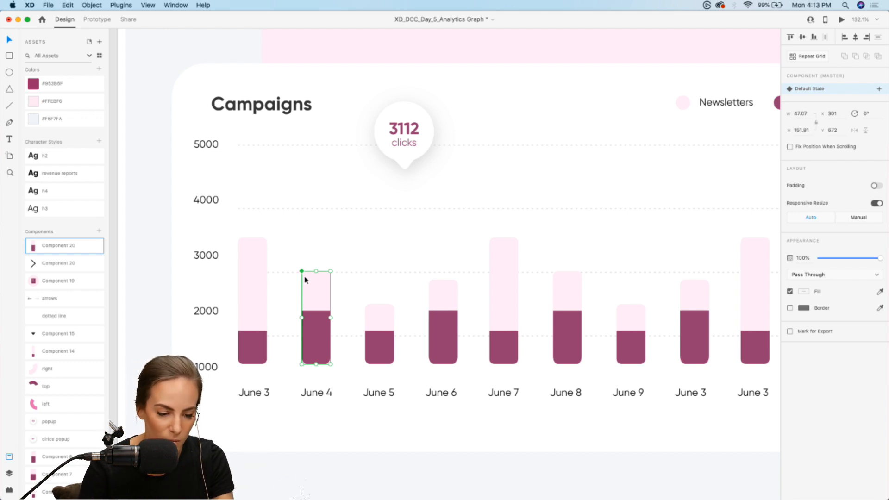
Duplicate the June 4 bar component and place the copy over the June 5 bar at X 416, Y 596
key("super+d")
left_click_drag(305, 288, 416, 245)
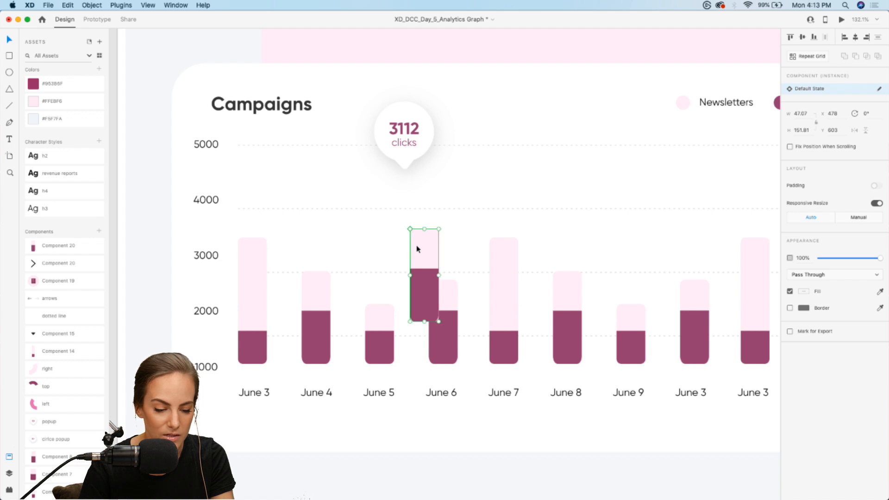
left_click(323, 298)
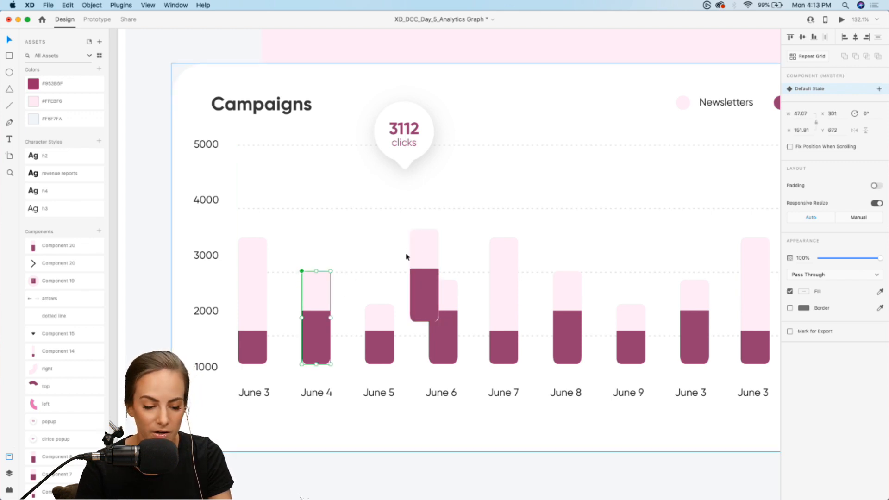
left_click_drag(430, 254, 391, 250)
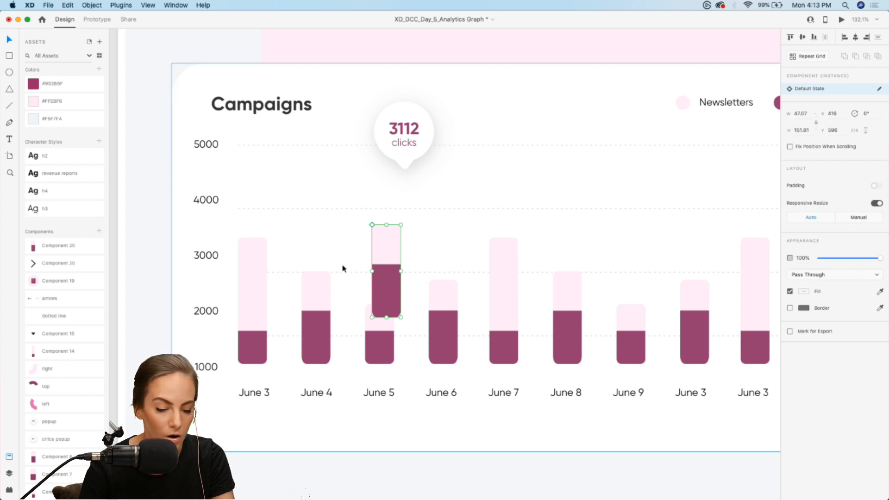
Try recoloring the lower section of the main June 4 bar component to #5C2A46, then undo the color change
left_click(311, 334)
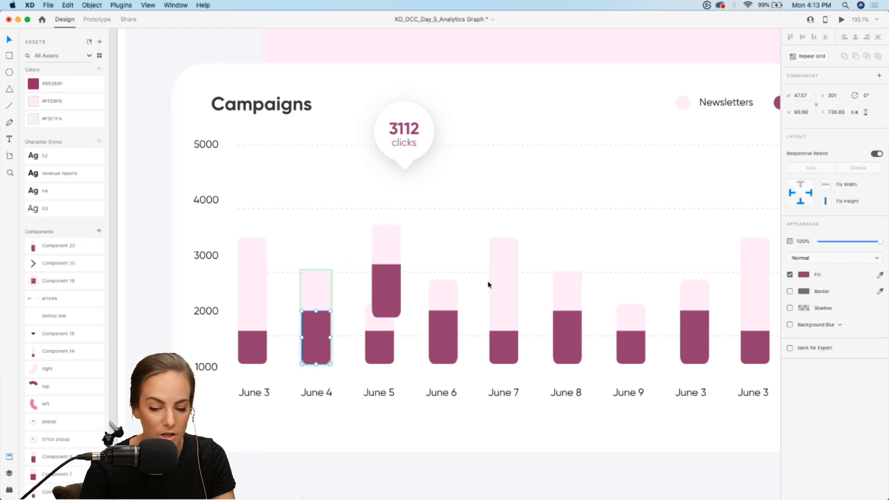
left_click(804, 276)
left_click_drag(737, 257, 735, 276)
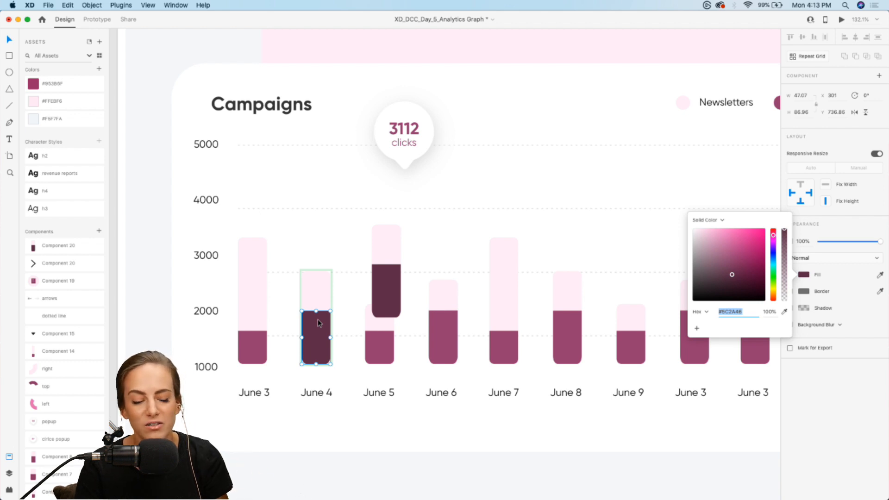
left_click(457, 218)
key("super+z")
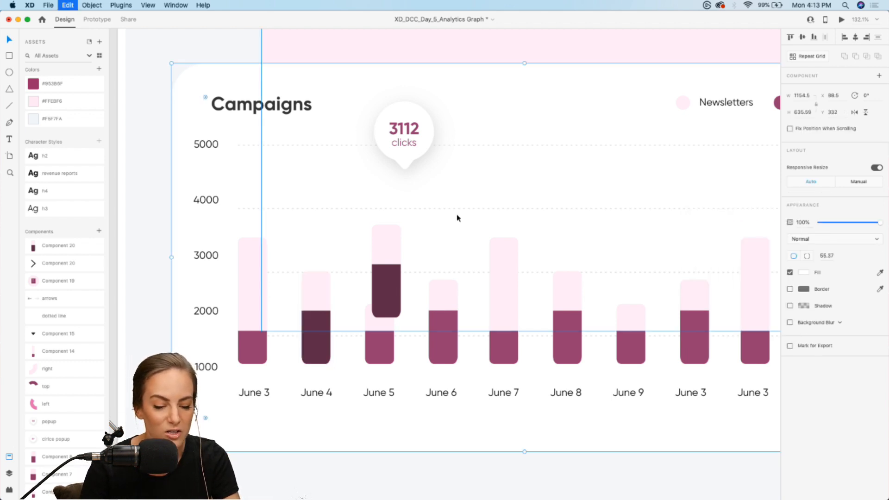
key("super+z")
left_click(457, 218)
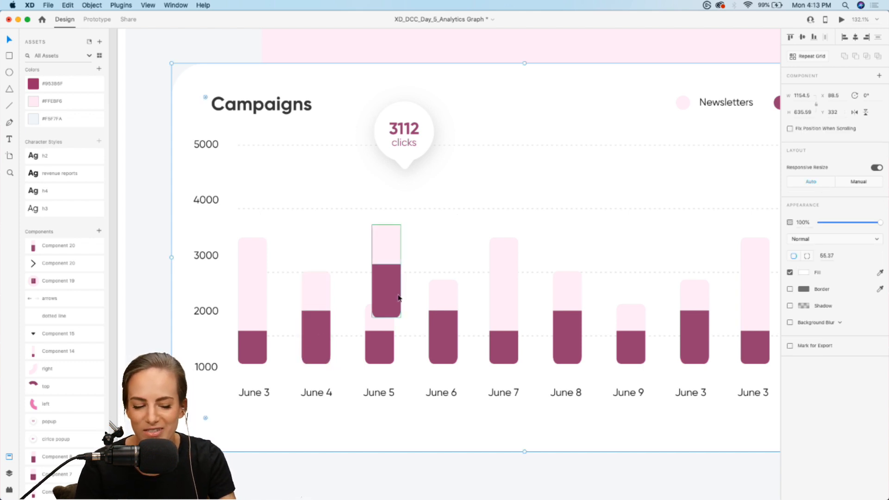
Delete the duplicate bar instance overlapping the June 5 bar
double_click(388, 279)
key("Delete")
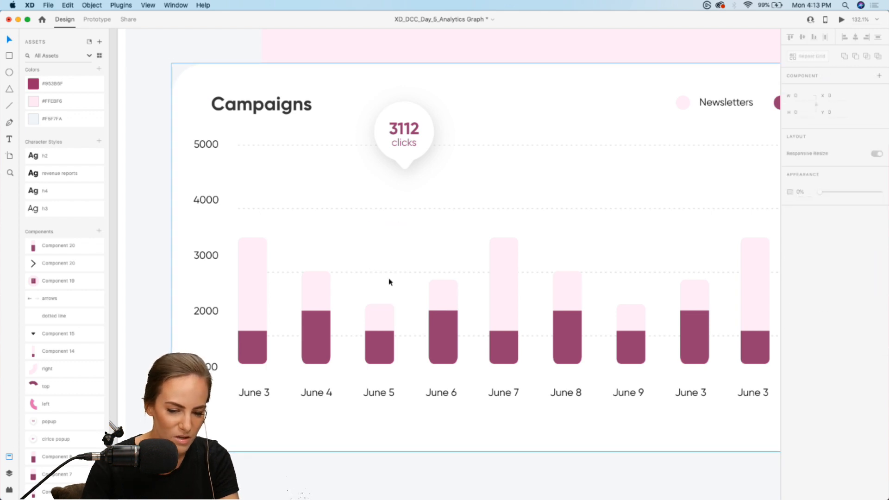
Add a Hover State with its default name to the June 4 bar component
left_click(321, 292)
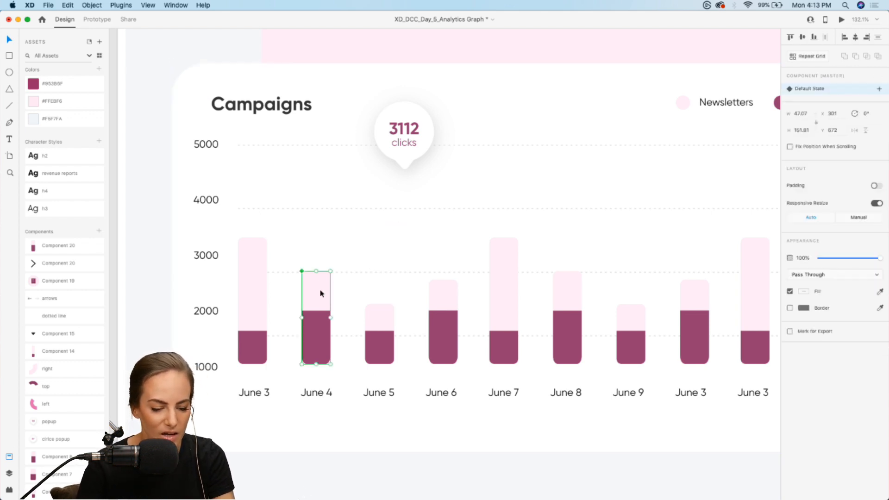
left_click(879, 89)
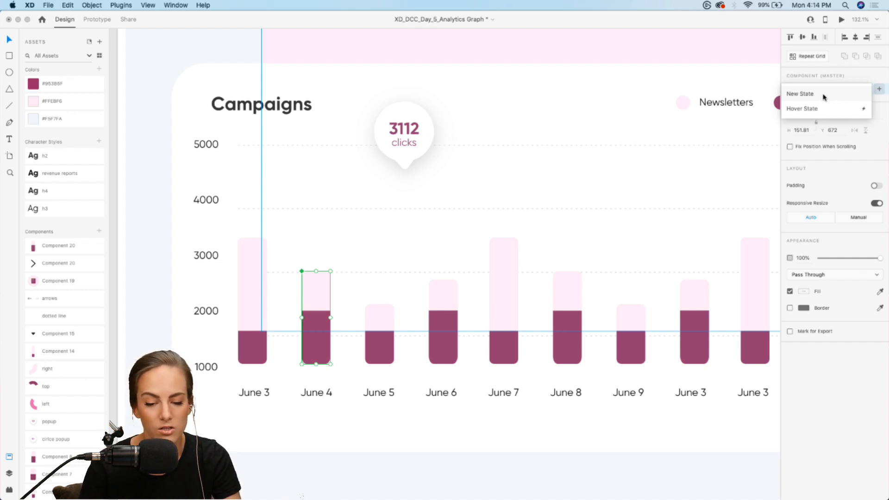
left_click(801, 108)
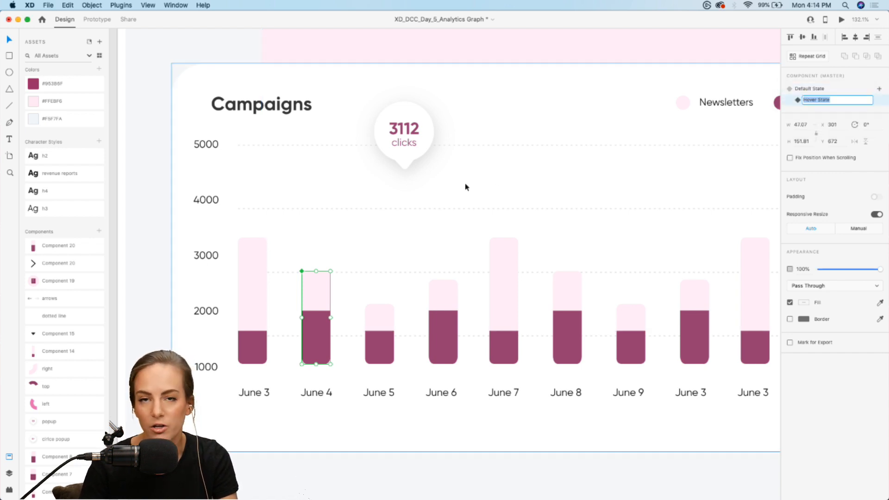
key("Return")
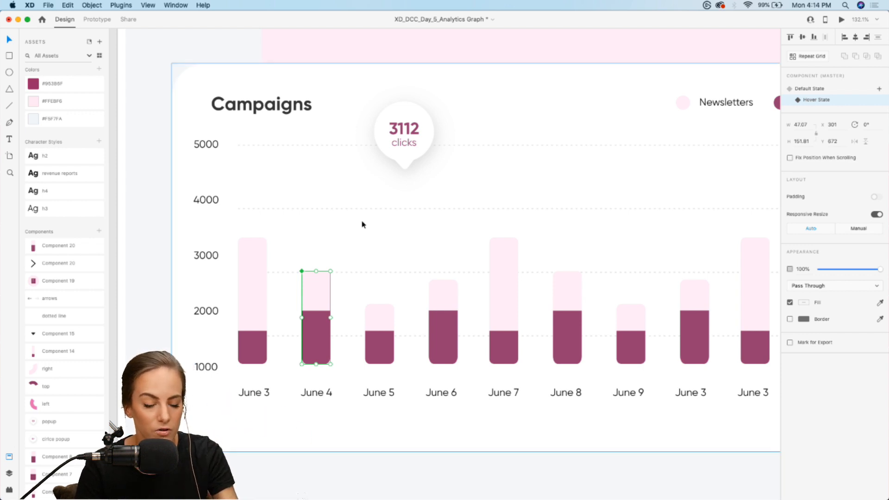
Cut the 3112 clicks popup, paste it inside the June 4 bar's Hover State and position it above the bar at X 239, Y 545
left_click(412, 132)
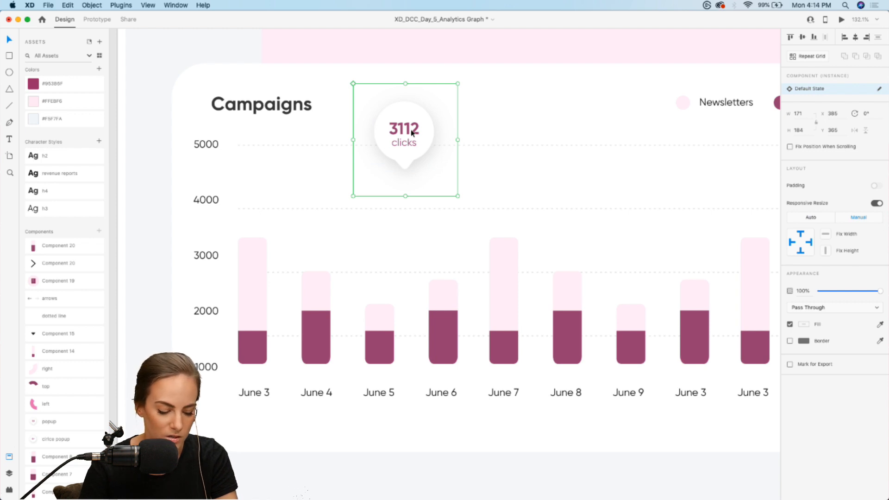
key("Delete")
left_click(314, 293)
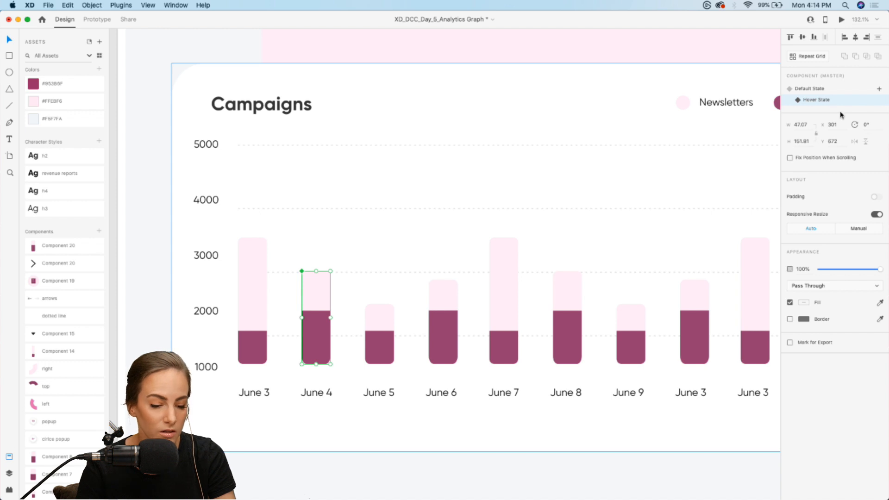
double_click(318, 298)
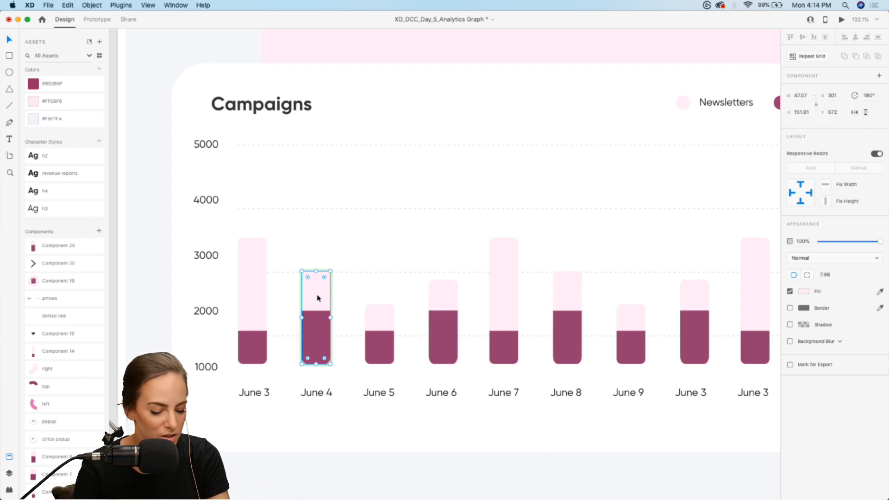
key("super+v")
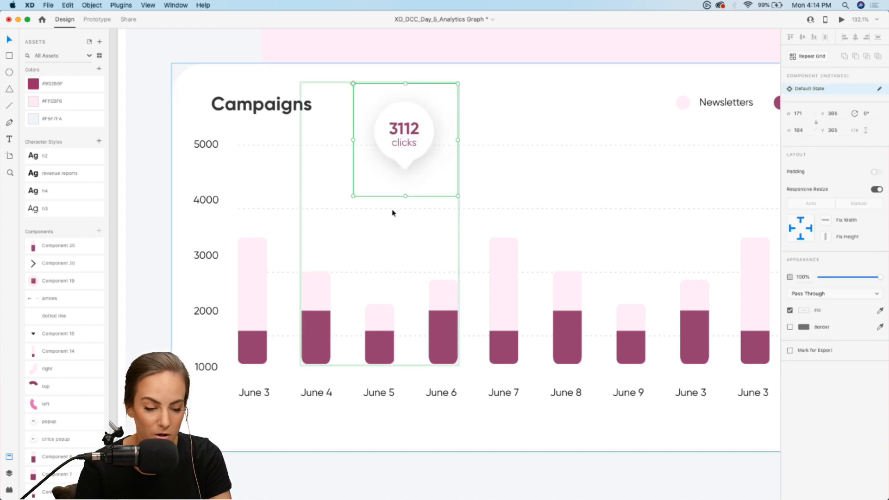
left_click_drag(413, 140, 326, 252)
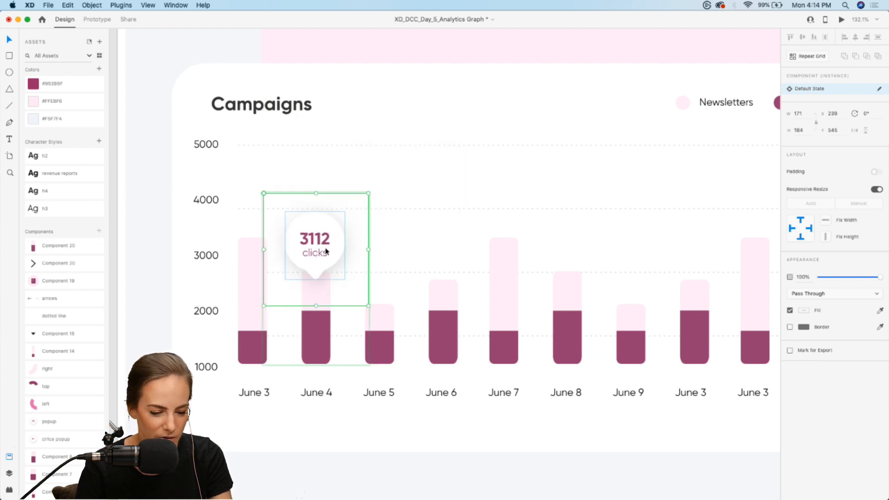
left_click(447, 240)
left_click(327, 253)
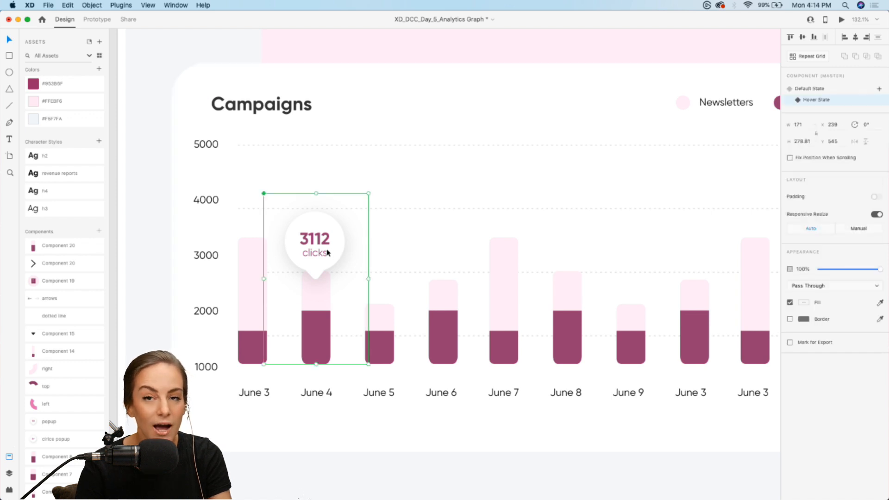
Compare the June 4 bar's default and hover states, and preview the Dashboard prototype
left_click(817, 88)
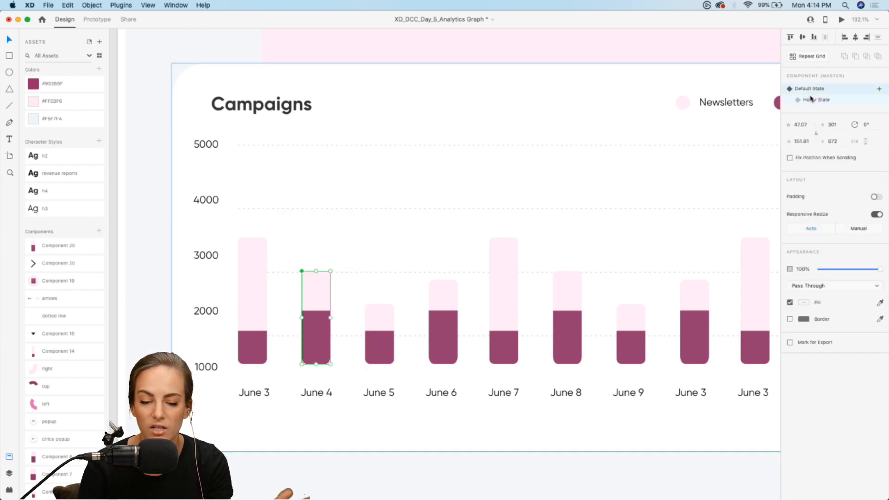
left_click(815, 100)
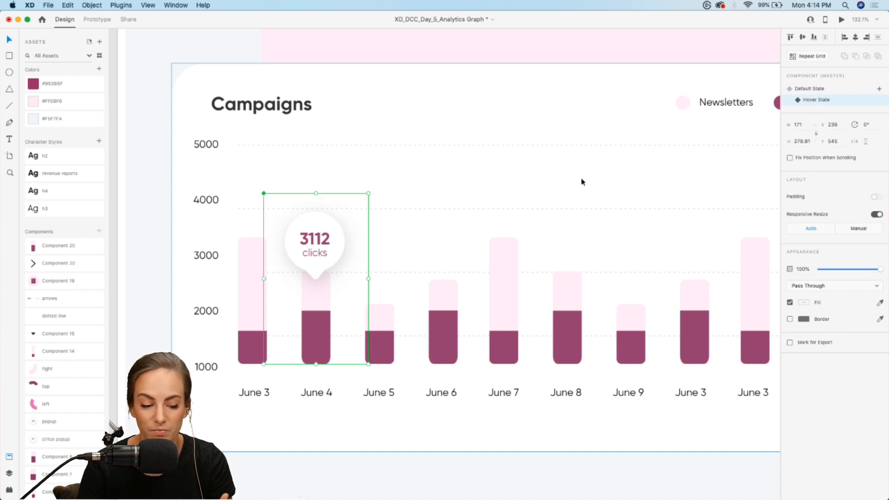
scroll(390, 205, "down", 3)
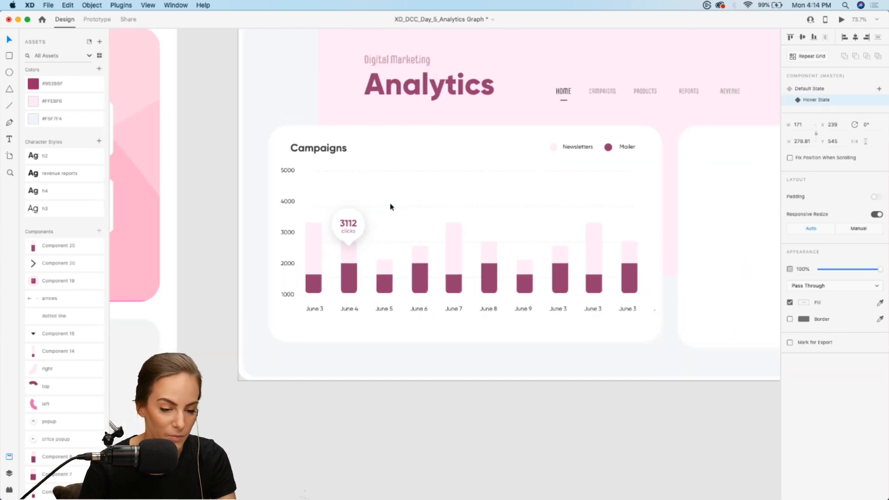
scroll(390, 206, "up", 3)
left_click(97, 21)
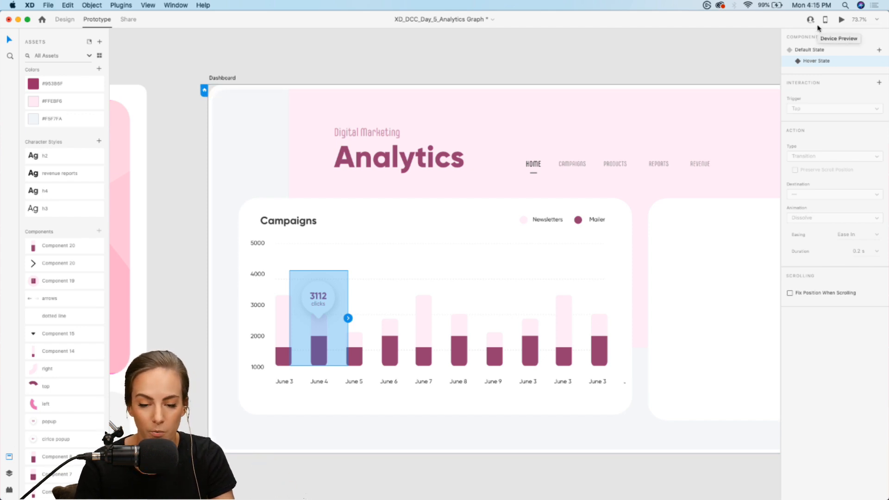
left_click(841, 19)
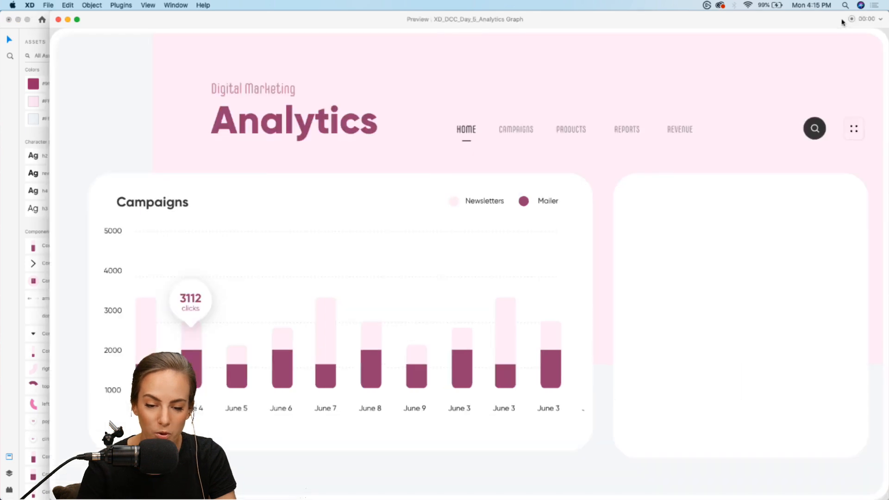
left_click(58, 19)
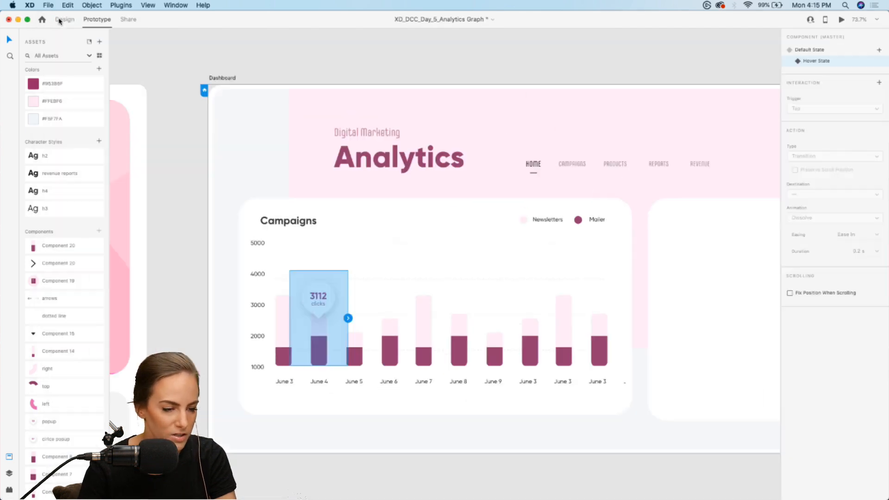
Return to Design mode and set the June 4 bar component back to its Default State
left_click(65, 20)
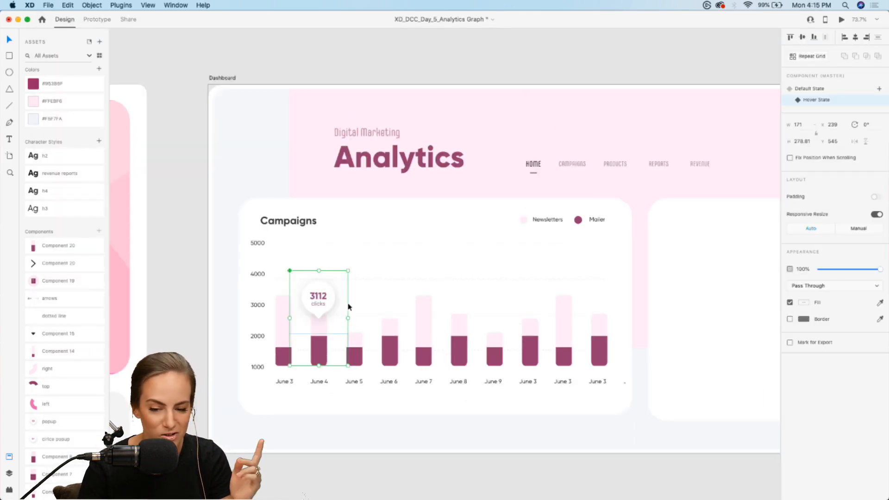
left_click(808, 88)
left_click(703, 67)
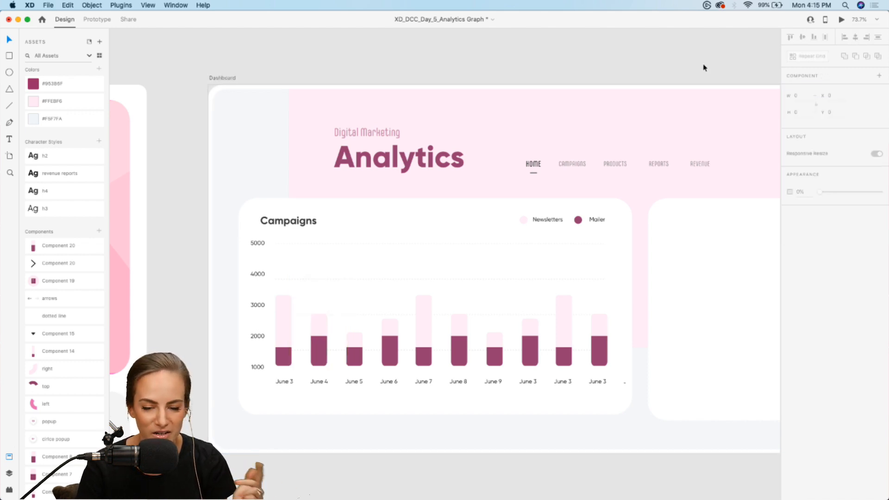
Preview the Dashboard prototype to test the June 4 bar's hover popup, and close the preview
left_click(841, 20)
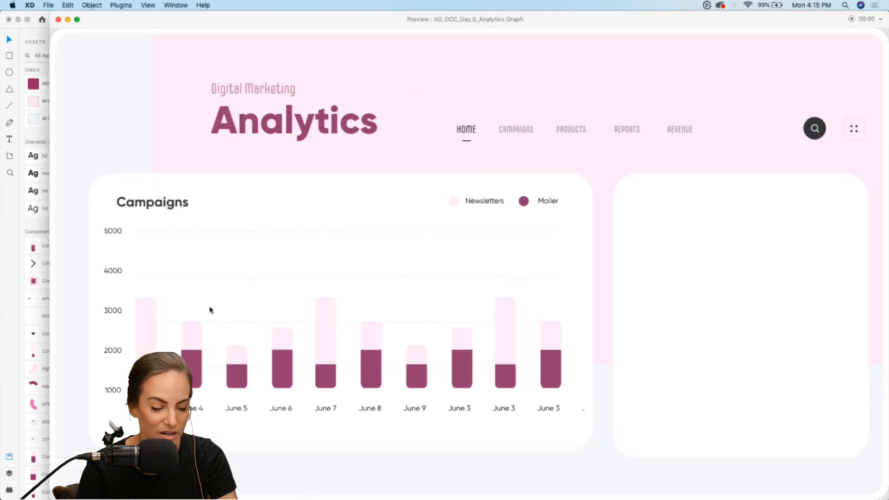
mouse_move(194, 337)
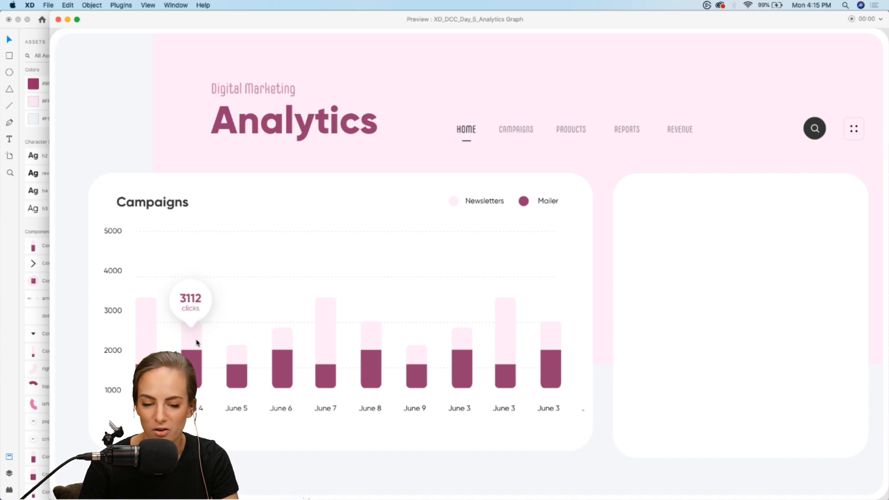
left_click(58, 20)
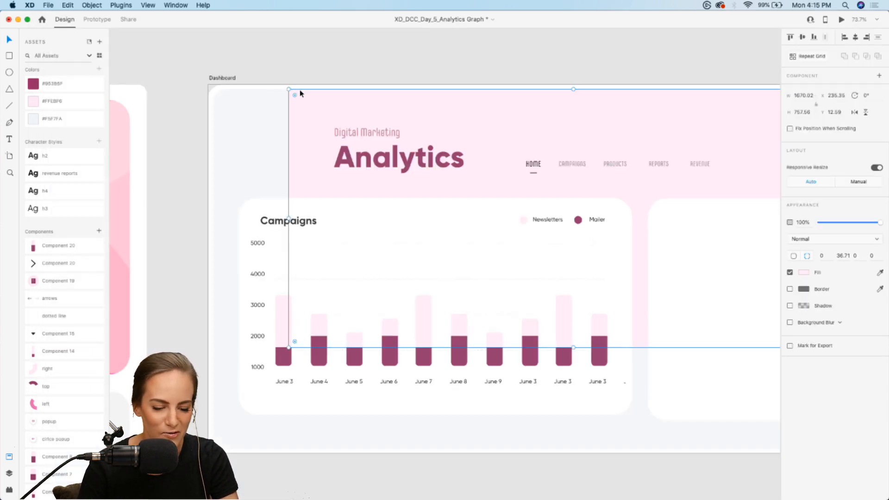
Place a popup component instance over the graph, cut it, and turn the June 5 bar into a component
scroll(357, 264, "up", 6)
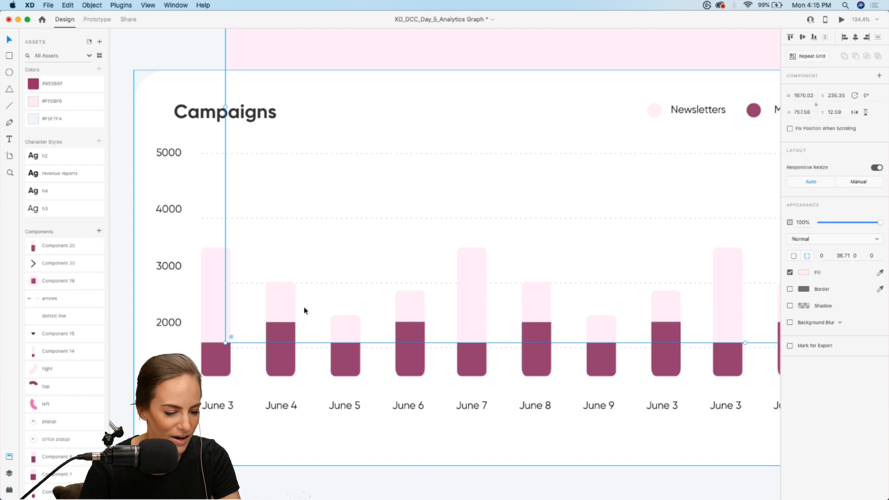
left_click_drag(44, 421, 357, 234)
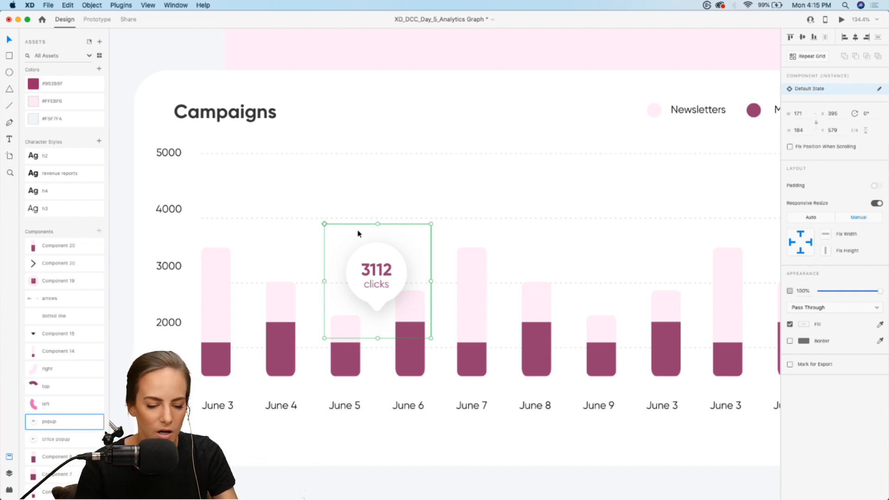
key("Delete")
left_click(343, 325)
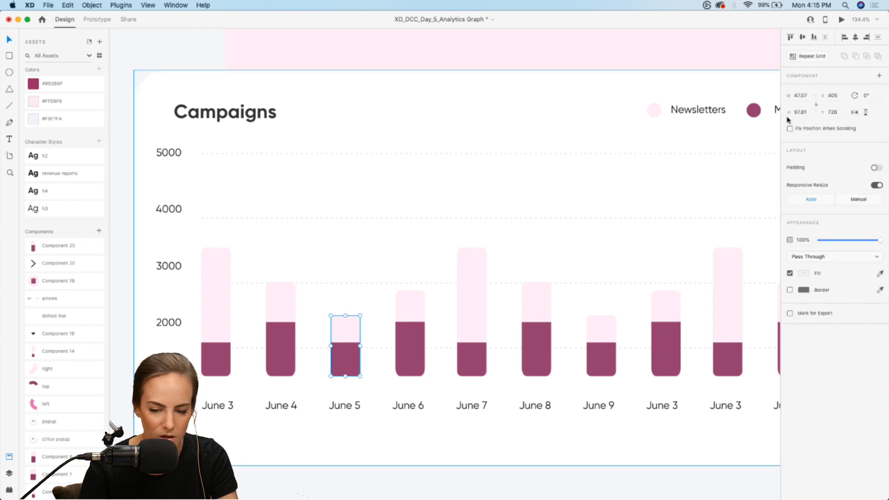
left_click(879, 76)
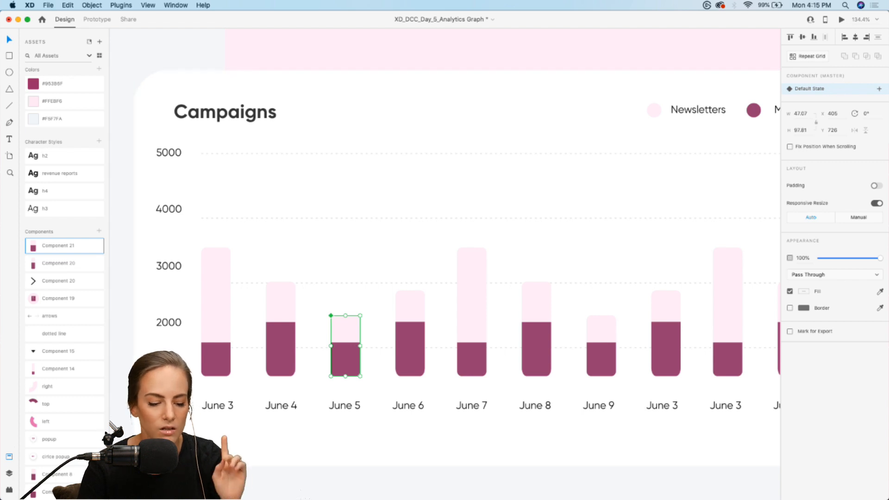
Add a Hover State with its default name to the June 5 bar component
left_click(290, 325)
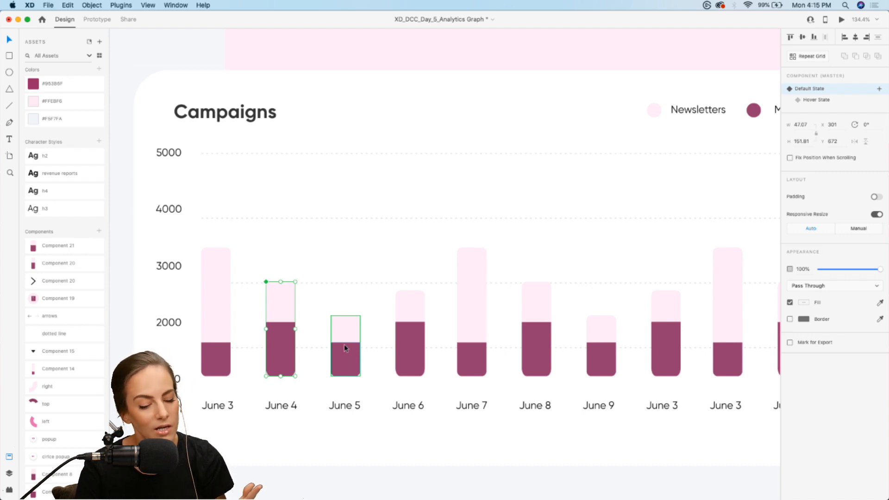
left_click(357, 348)
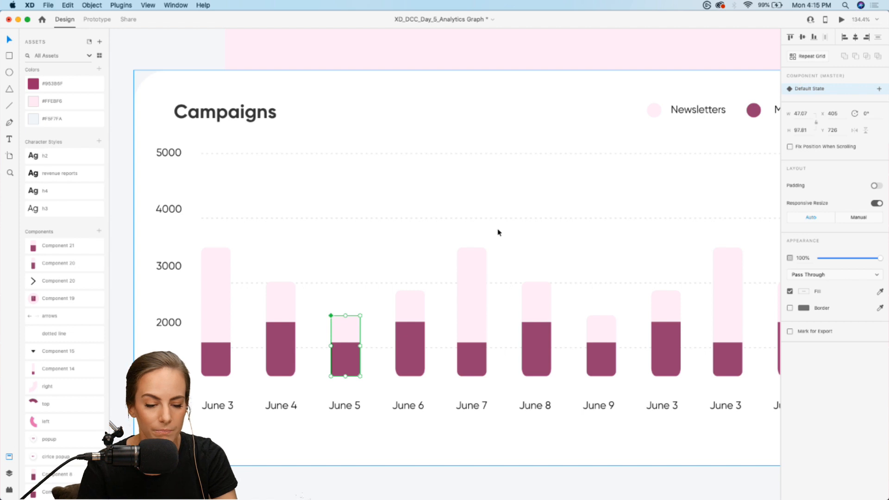
left_click(878, 91)
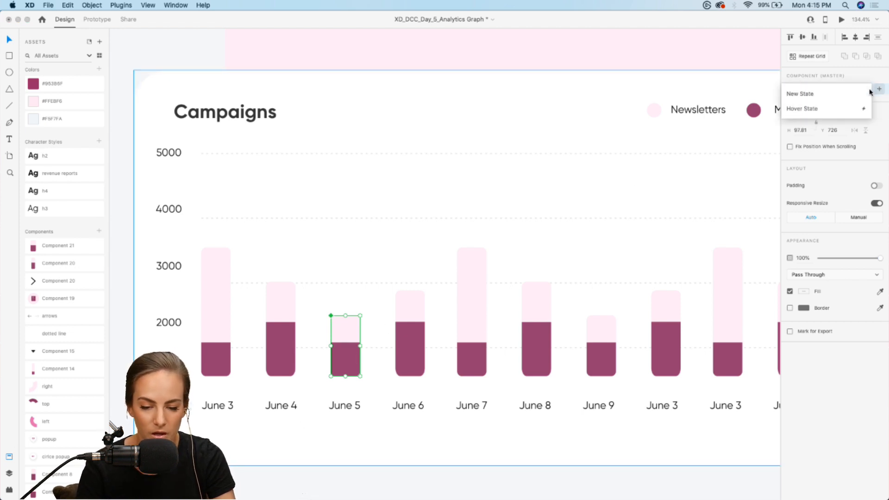
left_click(811, 108)
key("Return")
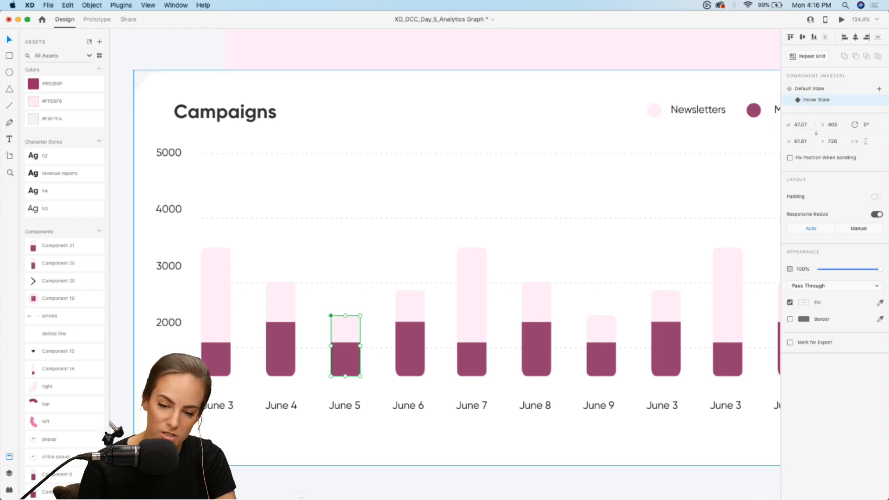
Paste the clicks popup inside the June 5 bar's Hover State and position it above the bar at X 346, Y 596
double_click(345, 332)
key("super+v")
left_click_drag(392, 267, 363, 281)
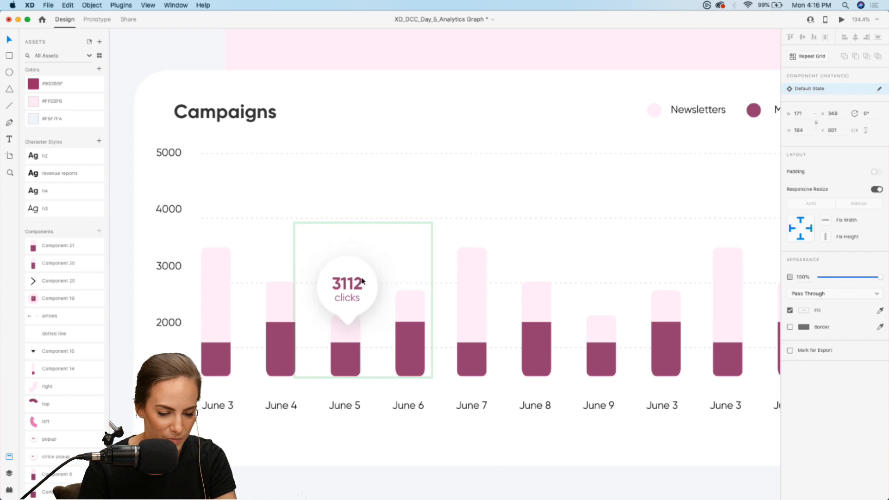
left_click(343, 284)
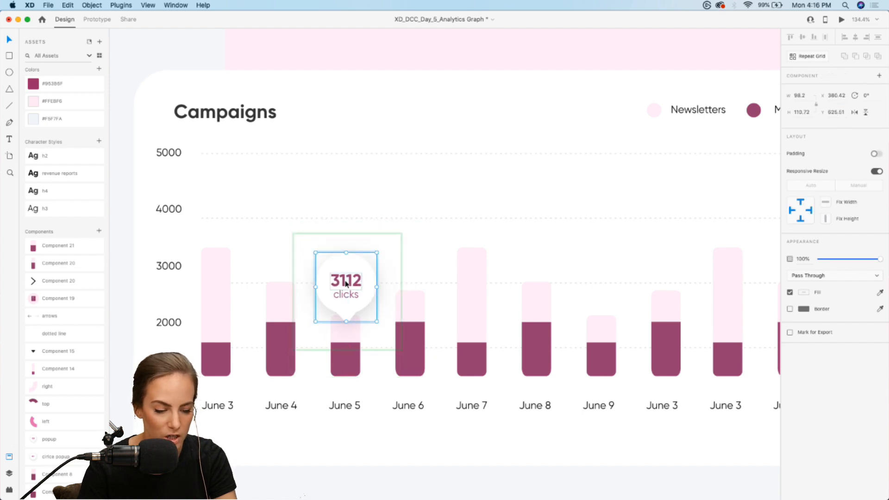
Set the June 5 popup's click count to 2100 and return the bar component to its Default State
double_click(347, 284)
double_click(342, 281)
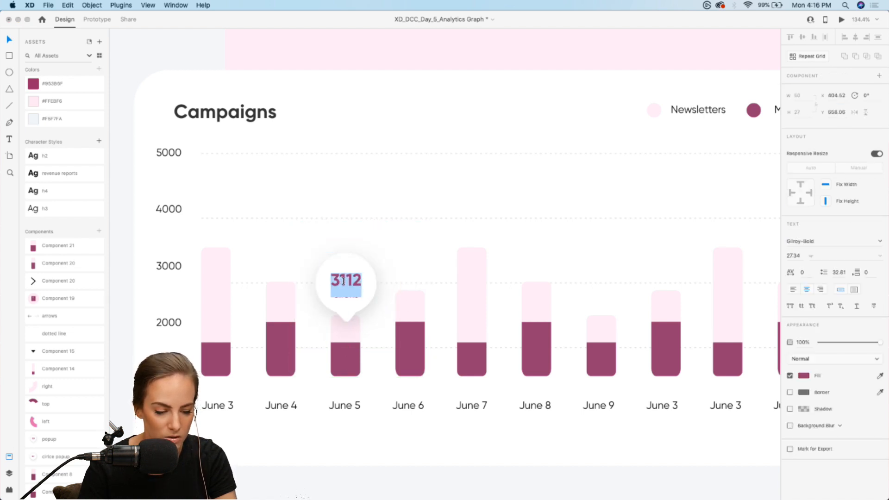
type("2100")
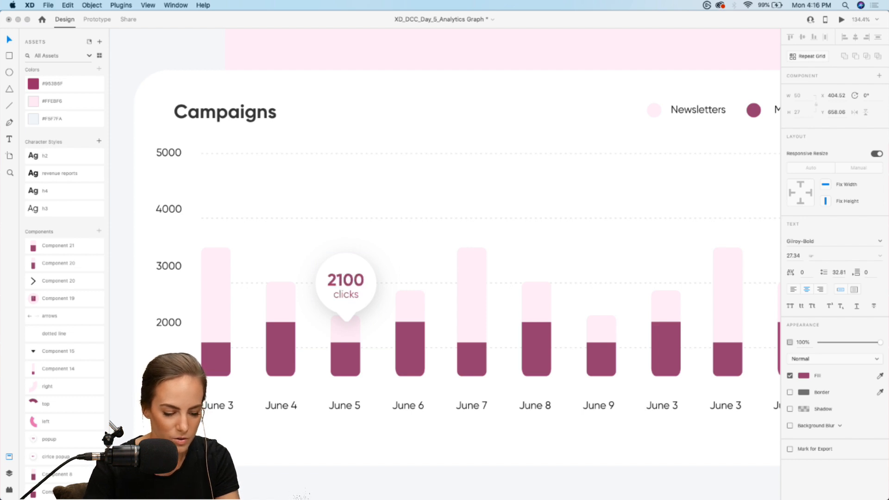
key("Escape")
key("Escape")
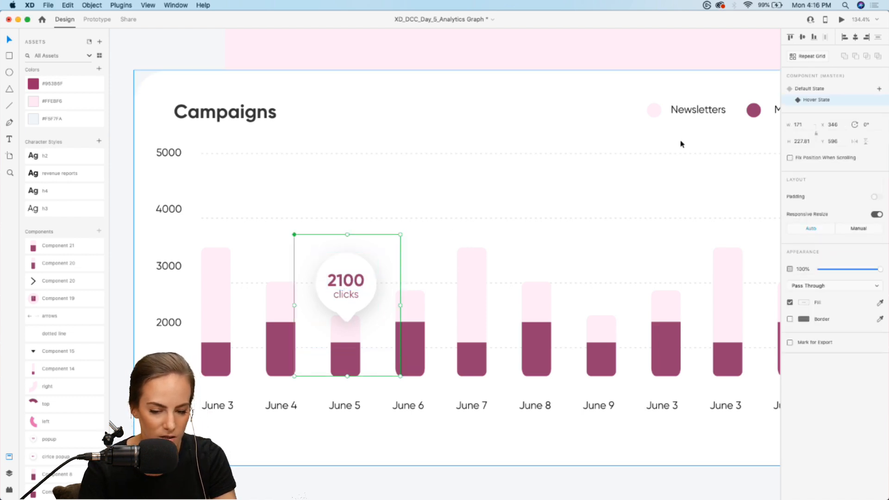
left_click(810, 88)
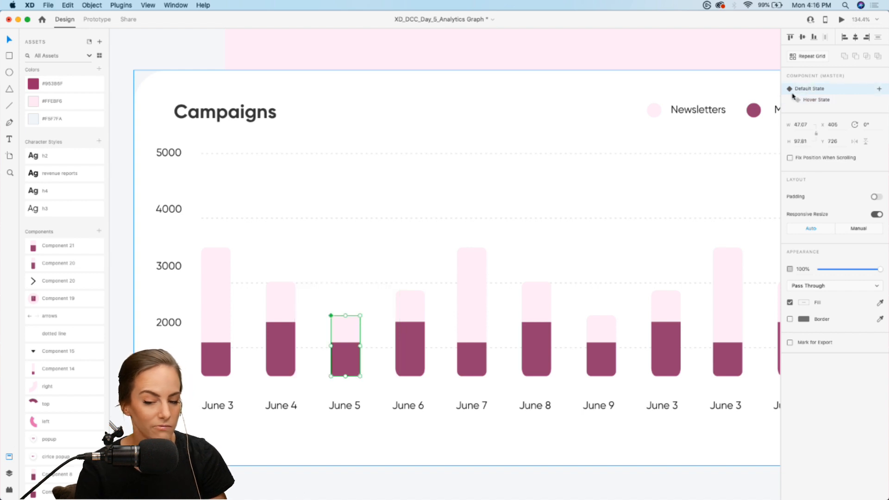
Place another popup component instance at X 503, Y 445 and turn the June 6 bar into a component
left_click(458, 244)
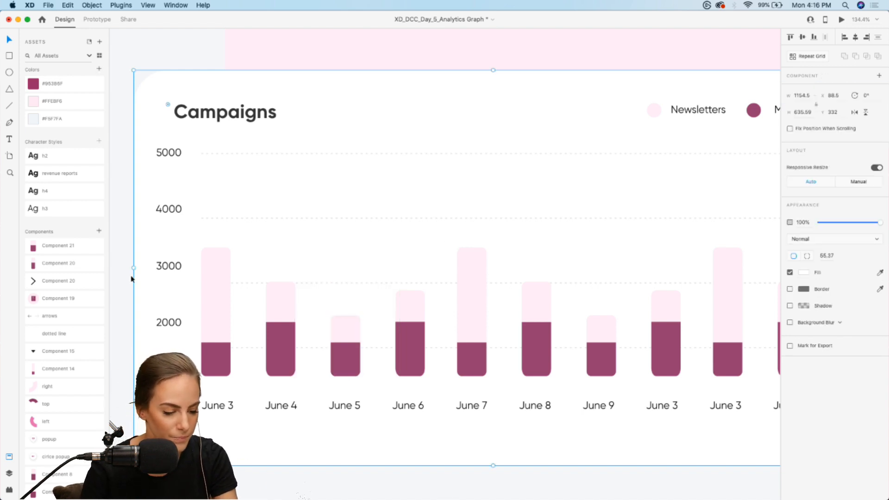
left_click_drag(48, 438, 456, 181)
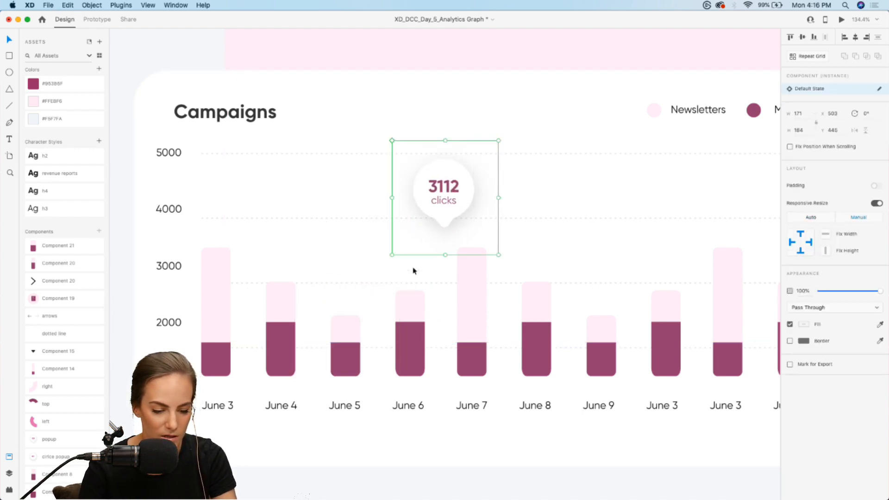
left_click(410, 319)
left_click(879, 75)
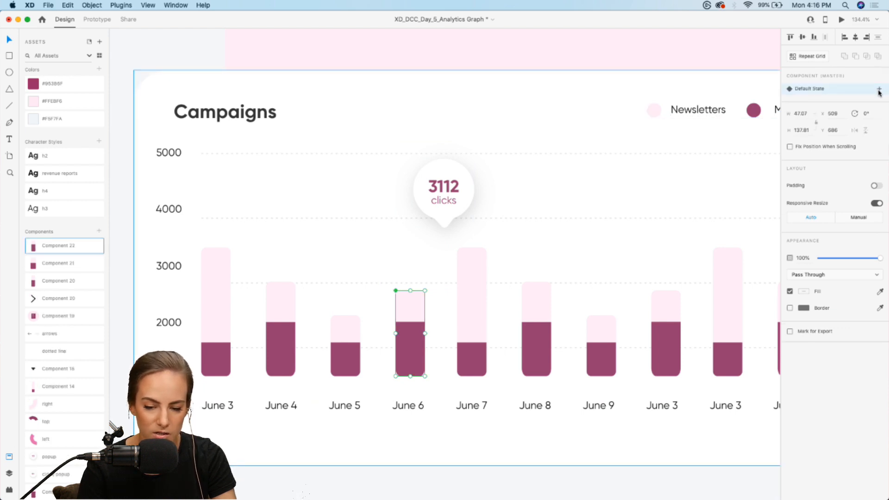
Add a Hover State to the June 6 bar, and cut and paste the popup into it above the bar at X 447, Y 560
left_click(879, 91)
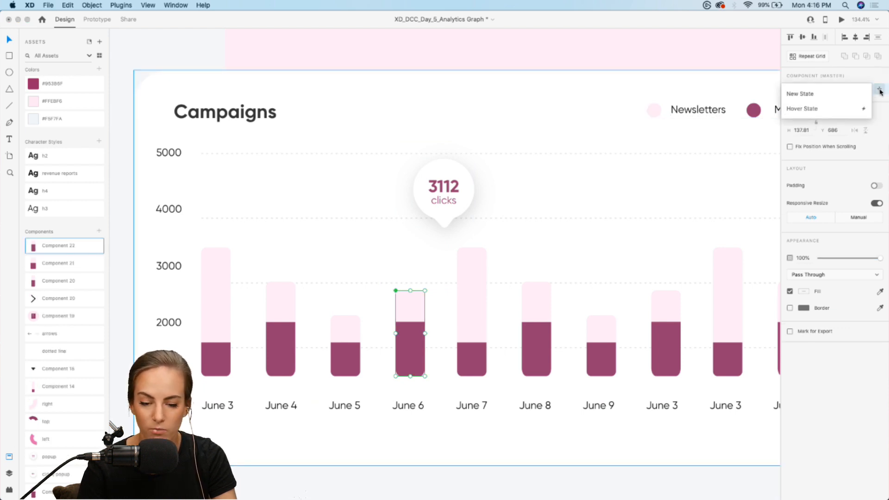
left_click(805, 112)
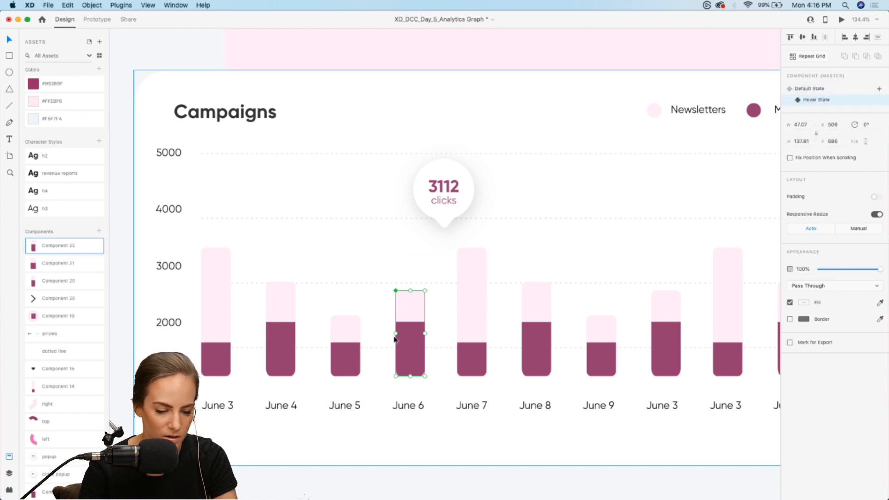
left_click(455, 176)
key("super+x")
double_click(415, 311)
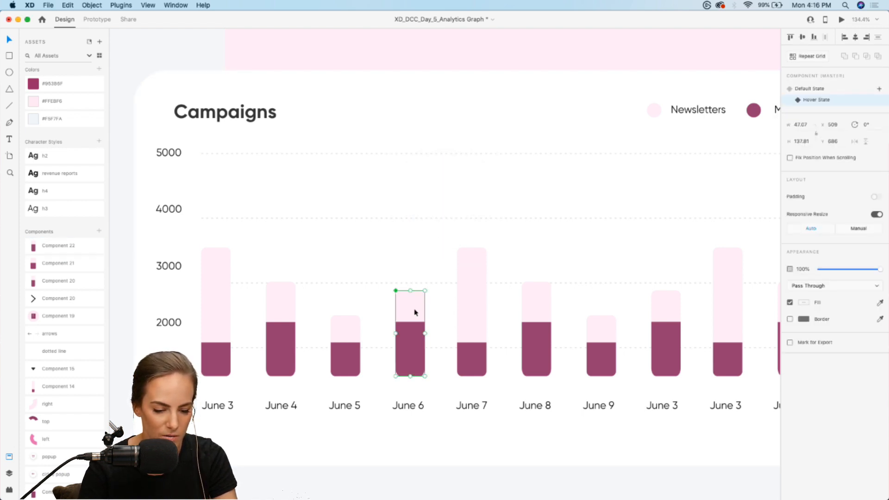
key("super+v")
left_click_drag(463, 183, 428, 254)
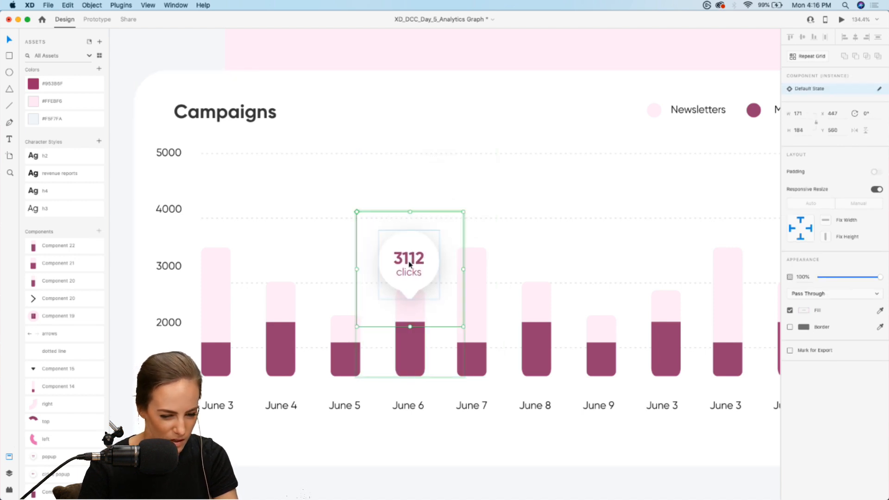
Set the June 6 popup's click count to 2800 and return the bar component to its Default State
double_click(412, 265)
double_click(409, 258)
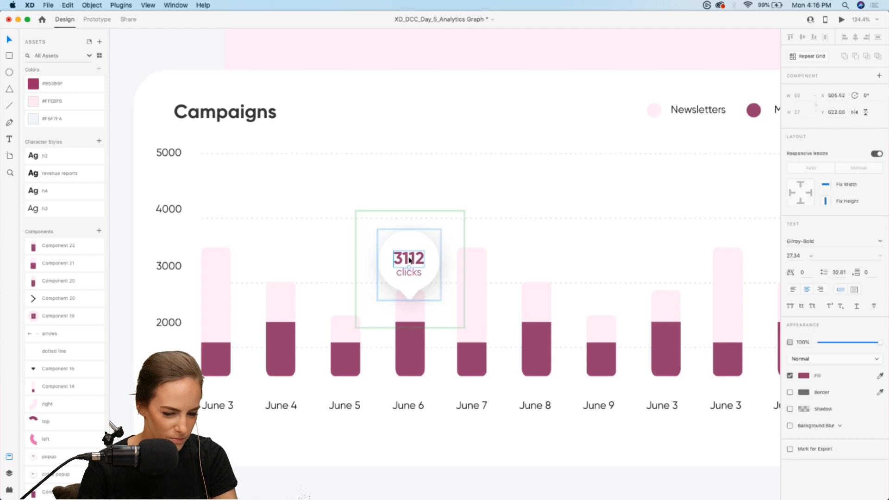
type("2800")
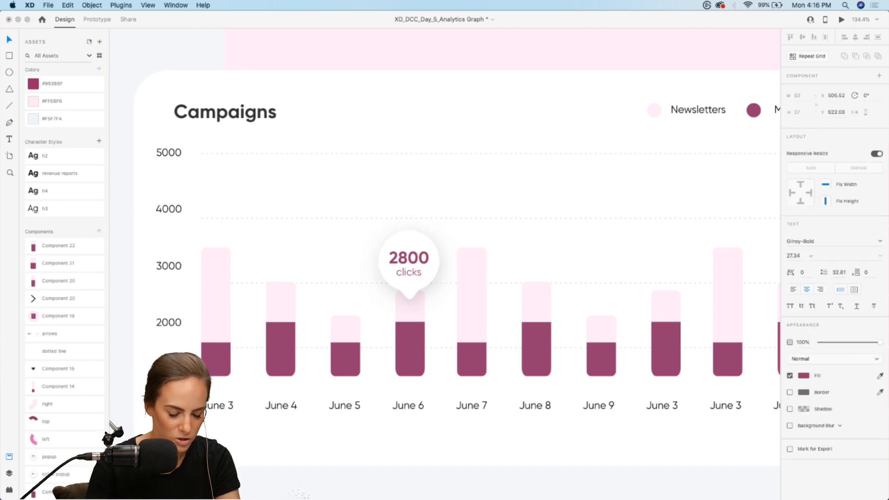
left_click(527, 203)
left_click(403, 276)
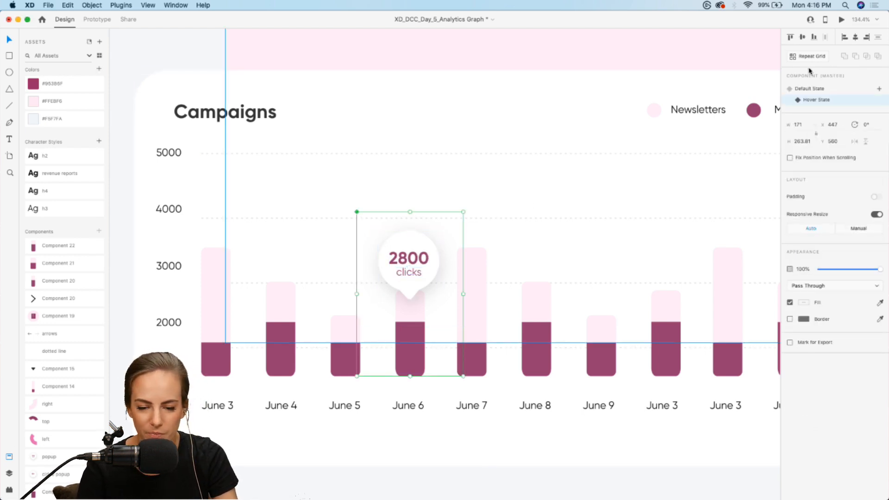
left_click(806, 92)
left_click(463, 206)
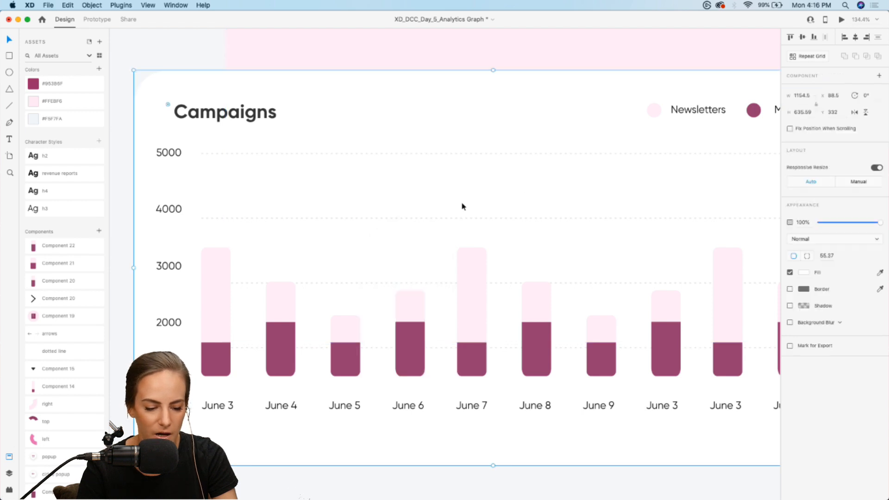
Preview the Dashboard prototype to test the hover popups on the June 4, June 5 and June 6 bars, and return to the design
scroll(463, 206, "down", 5)
scroll(463, 206, "up", 1)
scroll(461, 206, "up", 2)
scroll(461, 206, "right", 1)
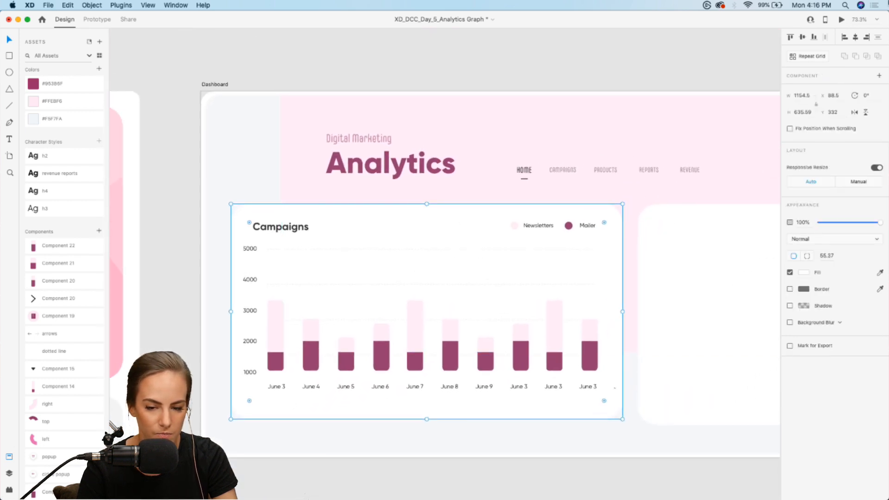
left_click(841, 20)
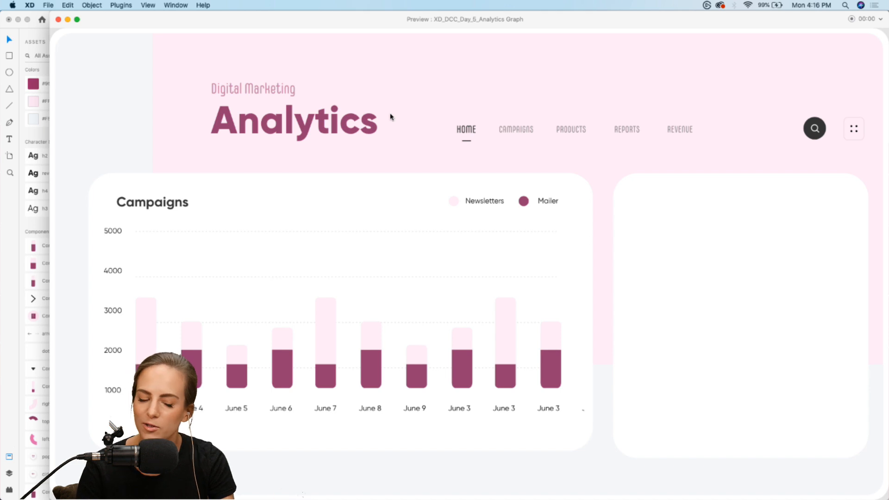
mouse_move(192, 334)
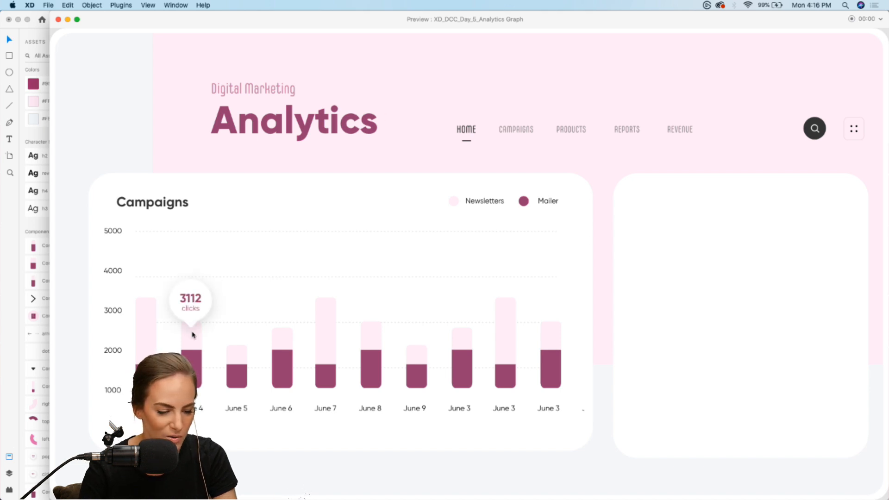
mouse_move(232, 368)
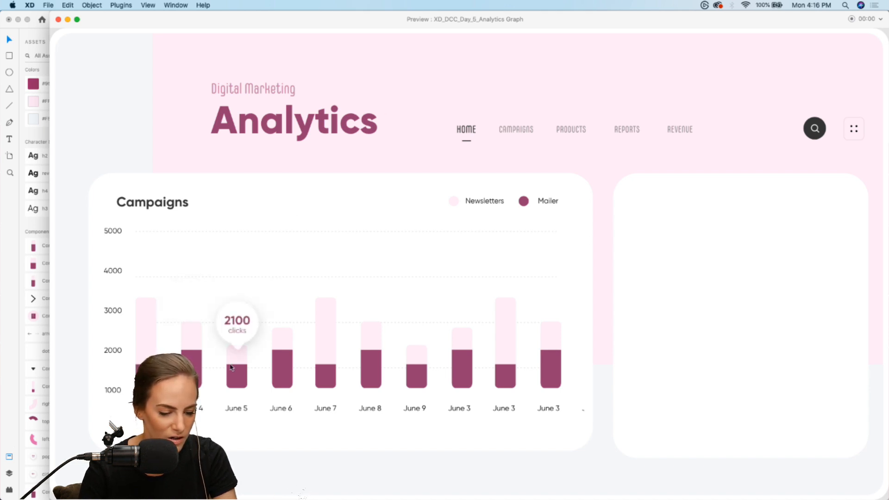
mouse_move(281, 349)
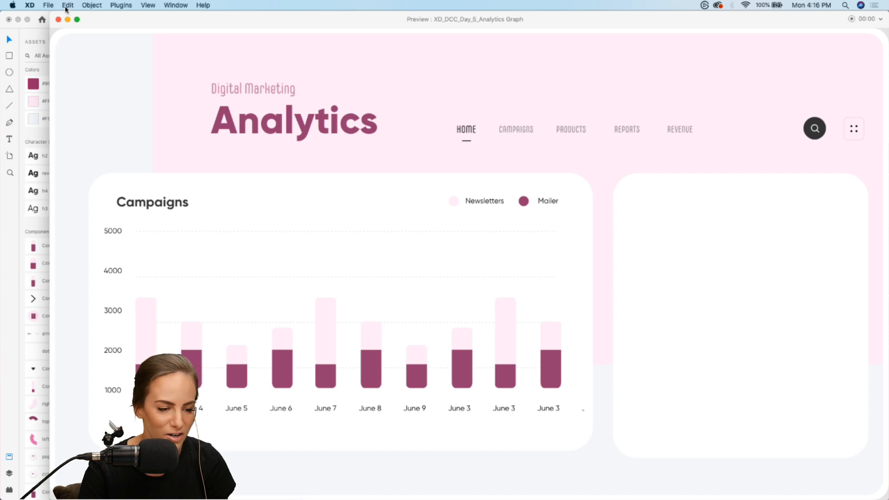
left_click(58, 19)
left_click(446, 61)
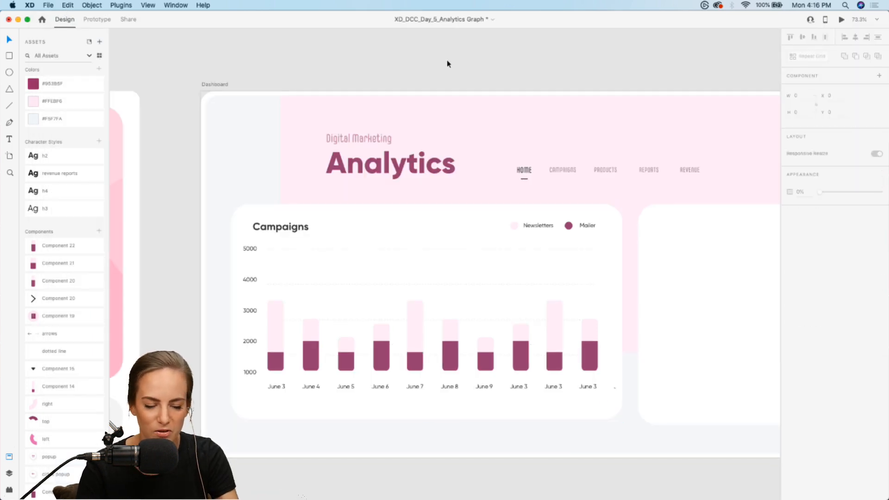
scroll(446, 60, "right", 3)
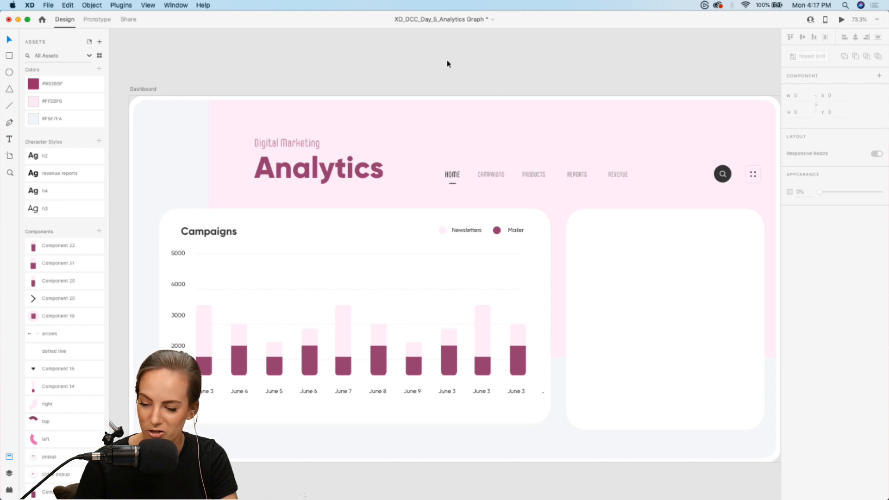
Assemble a donut chart in the empty card beside Campaigns from the top, left and right segment components
scroll(447, 61, "right", 3)
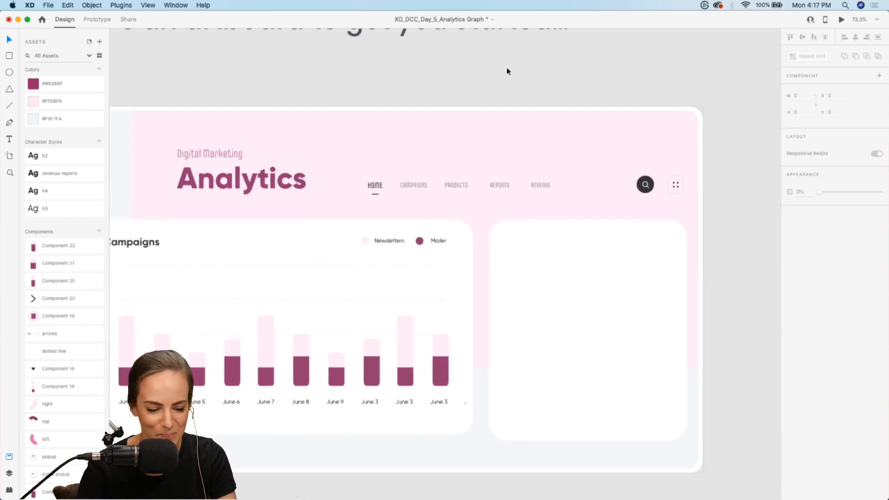
scroll(513, 72, "left", 3)
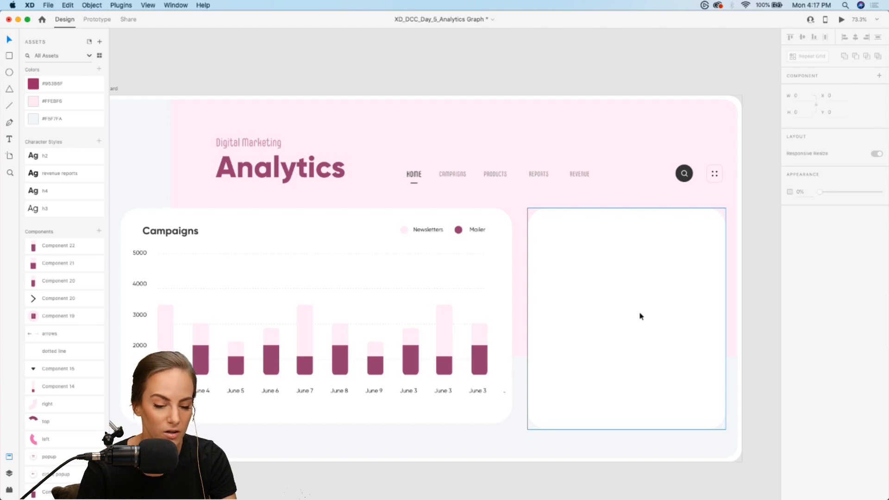
scroll(640, 316, "right", 2)
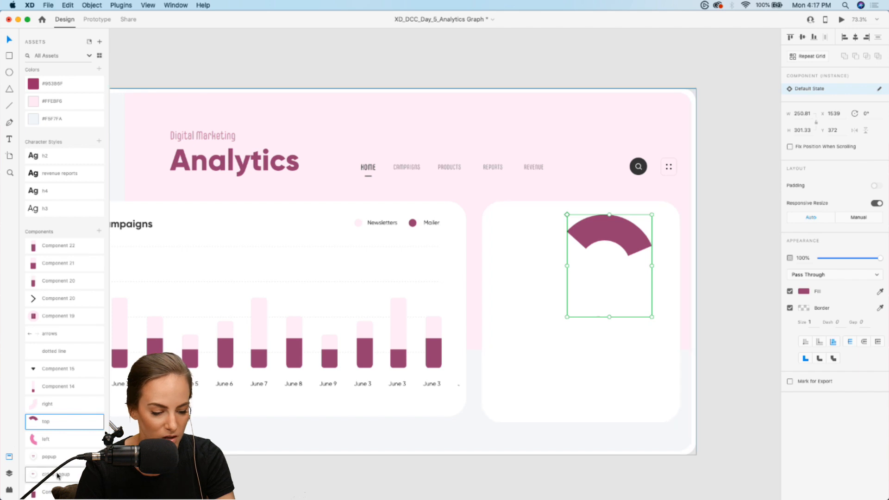
left_click_drag(33, 439, 534, 304)
left_click_drag(624, 227, 585, 238)
left_click_drag(69, 412, 589, 312)
scroll(591, 312, "up", 5)
Select all three donut segments and move them together to X 1430, Y 468 in the card
left_click(509, 318, "shift")
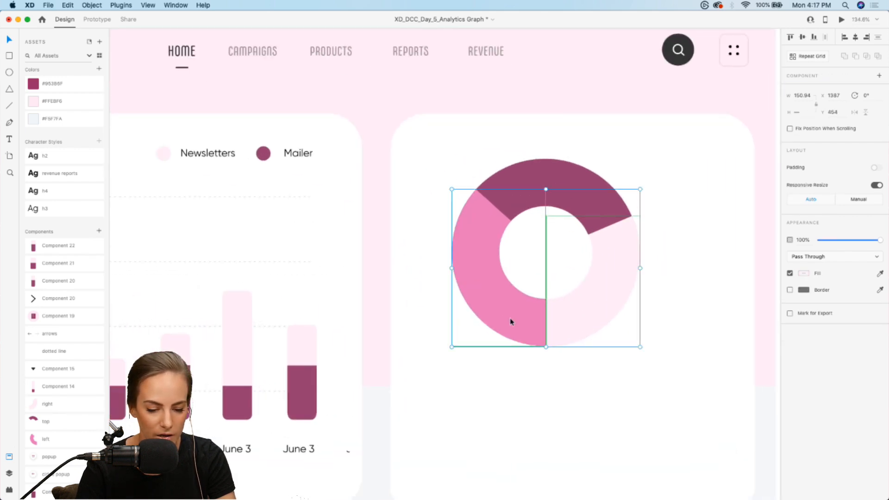
left_click(579, 192, "shift")
left_click_drag(579, 193, 615, 241)
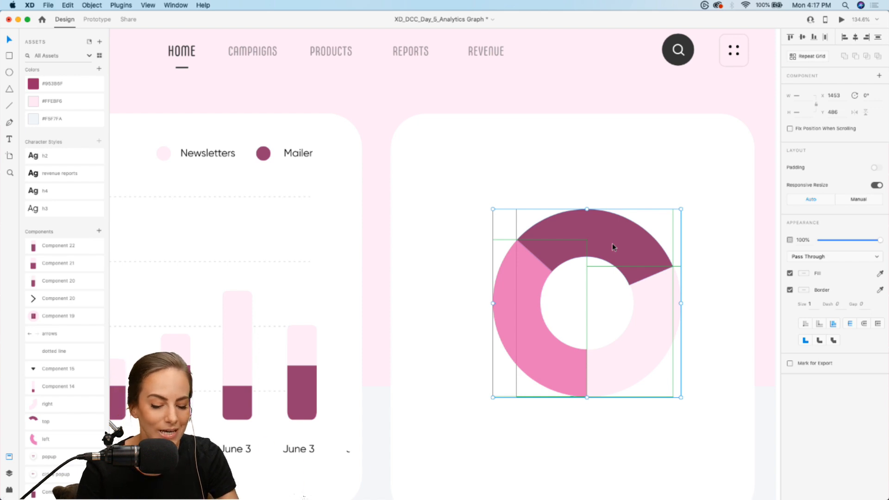
left_click_drag(612, 247, 585, 212)
scroll(593, 239, "down", 5)
scroll(585, 212, "down", 5)
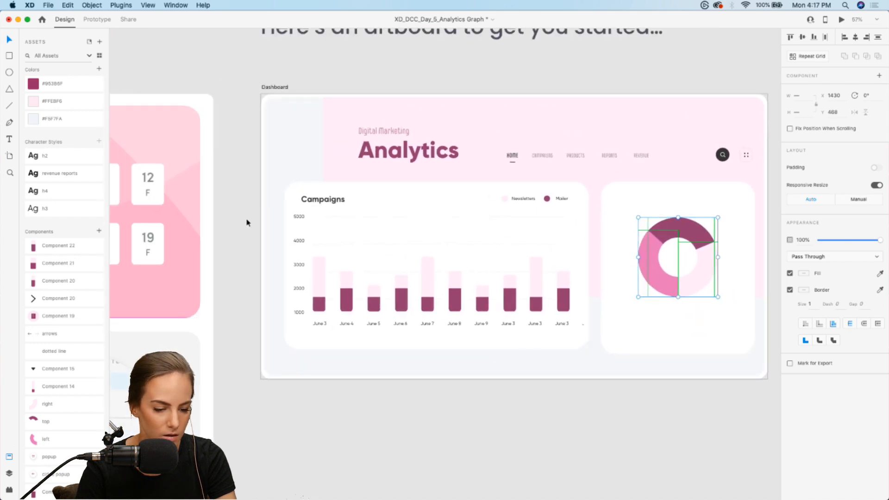
Duplicate the Campaigns heading into the donut card, change its text to Revenue and place it at X 1348.5, Y 385
left_click(246, 222)
double_click(324, 199)
left_click_drag(324, 199, 657, 209)
double_click(653, 200)
type("R")
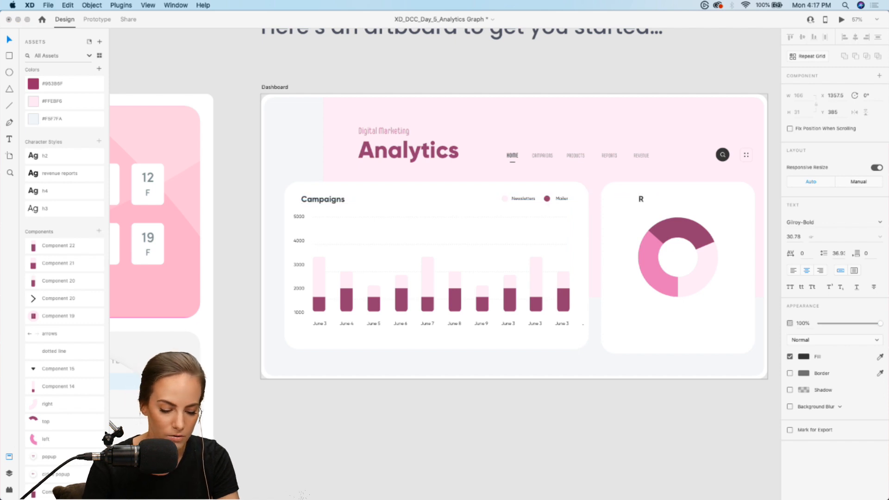
type("evenue")
key("Escape")
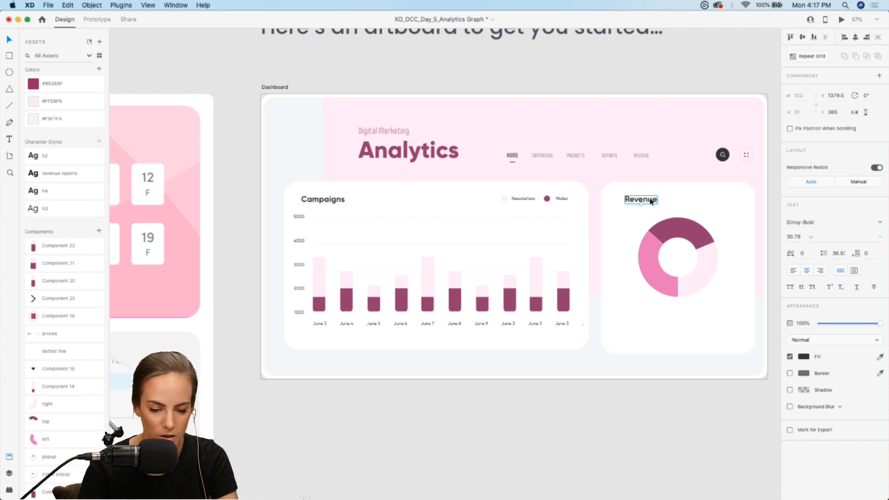
left_click_drag(651, 202, 636, 201)
Ungroup the top, left and right donut segment component instances so each becomes a plain shape
scroll(643, 203, "up", 5)
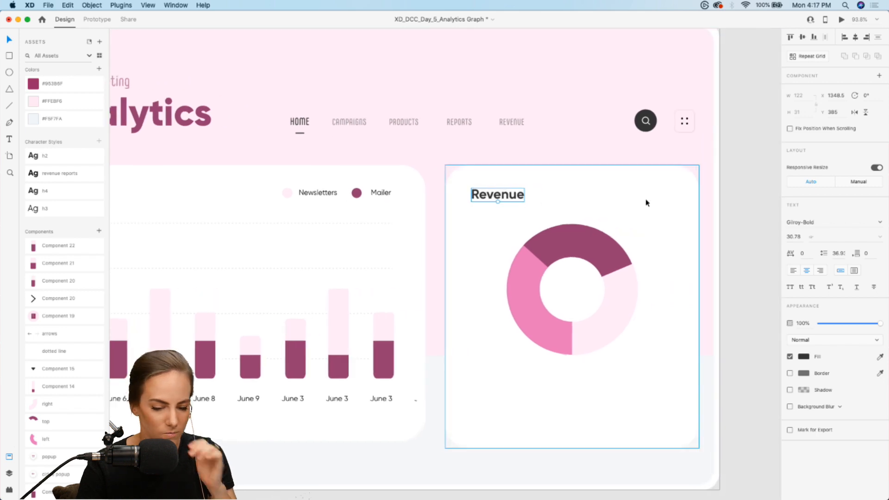
scroll(647, 203, "right", 1)
left_click(732, 240)
left_click(577, 257)
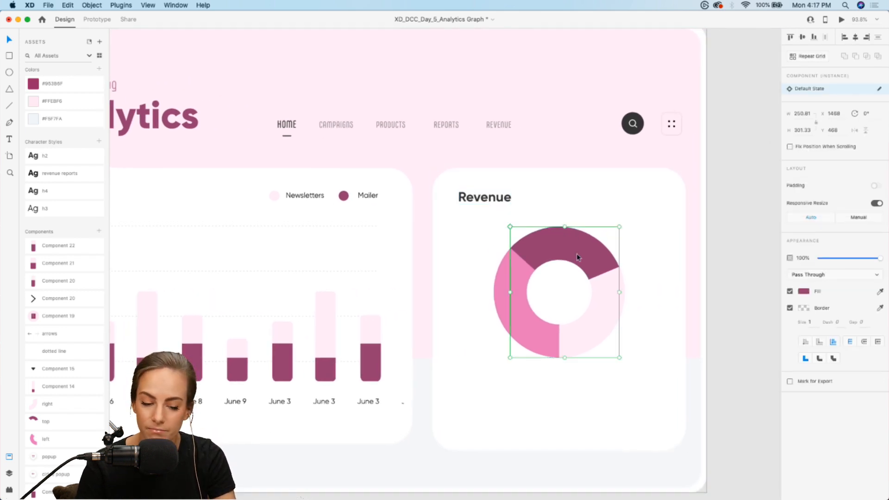
right_click(577, 254)
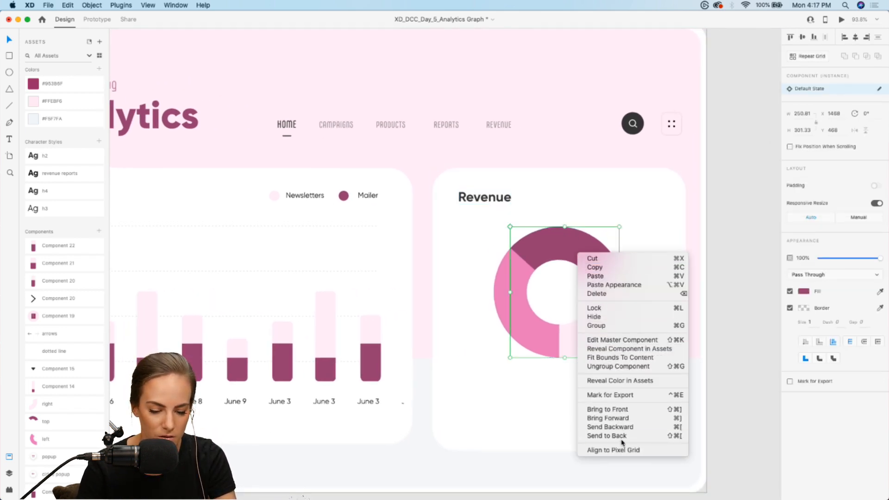
left_click(595, 364)
left_click(502, 306)
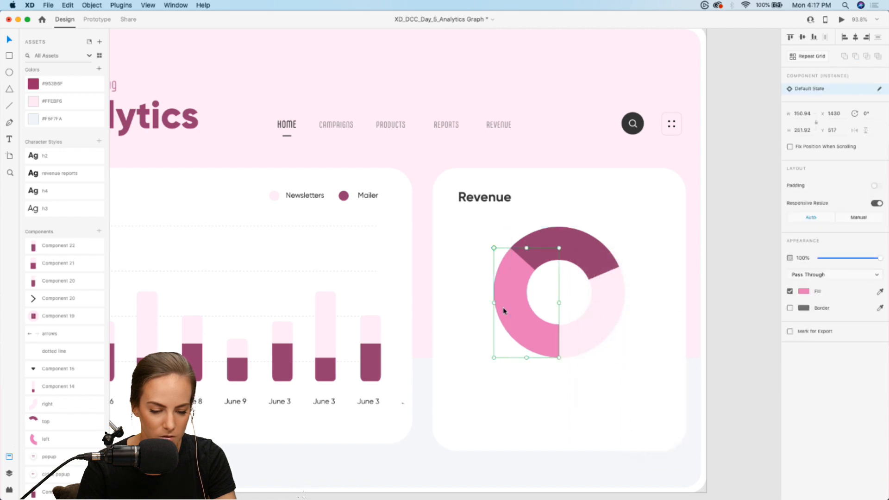
right_click(503, 306)
left_click(544, 407)
left_click(607, 319)
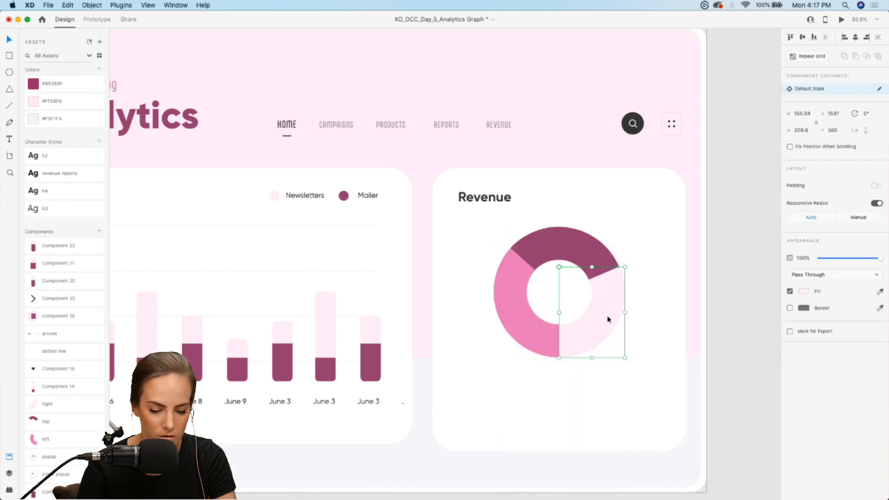
right_click(603, 331)
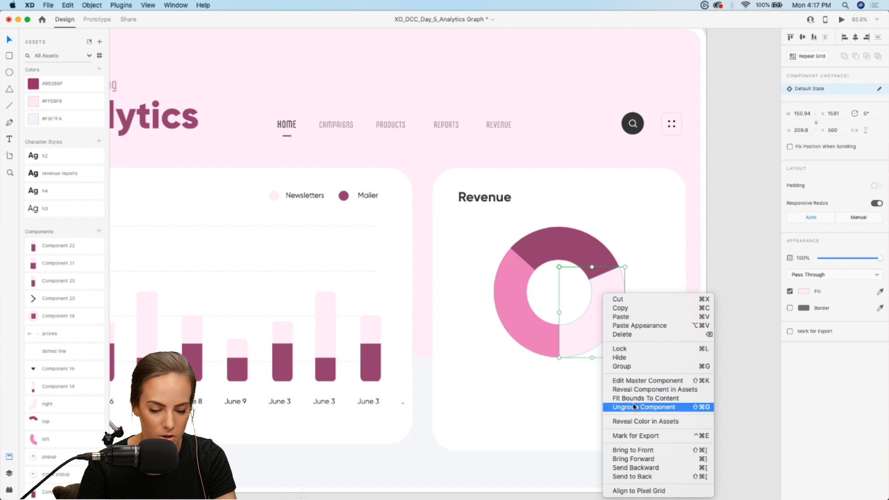
left_click(634, 407)
Place three instances of the round 30% popup component around the donut chart, one near each segment
left_click(744, 263)
left_click_drag(63, 471, 641, 376)
left_click_drag(644, 199, 414, 349)
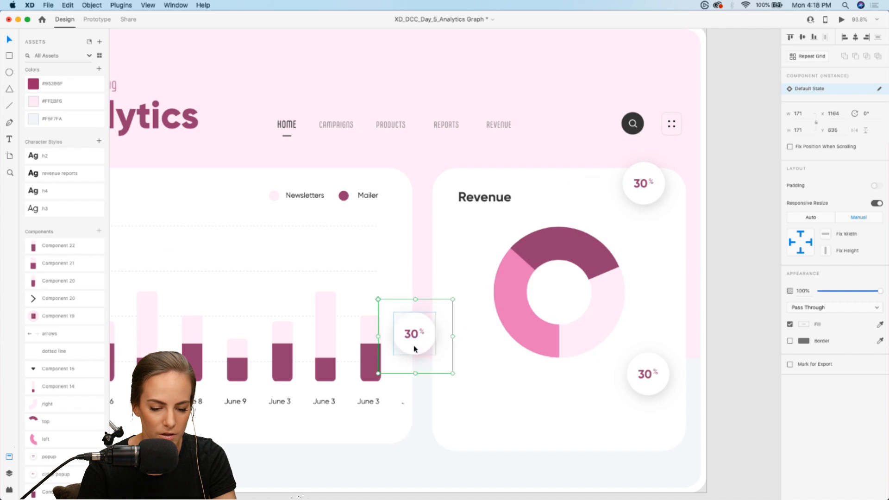
Turn the dark top donut segment into a component and add a Hover State to it
left_click(592, 247)
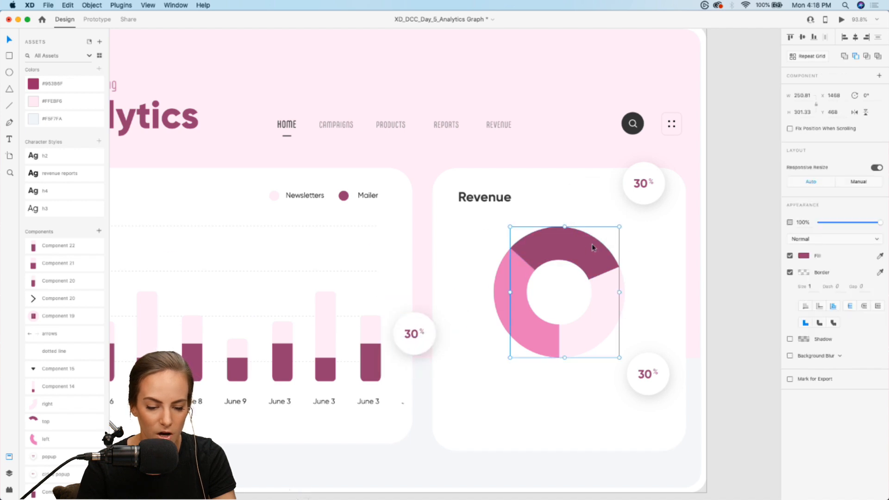
left_click(879, 76)
left_click(880, 89)
left_click(822, 108)
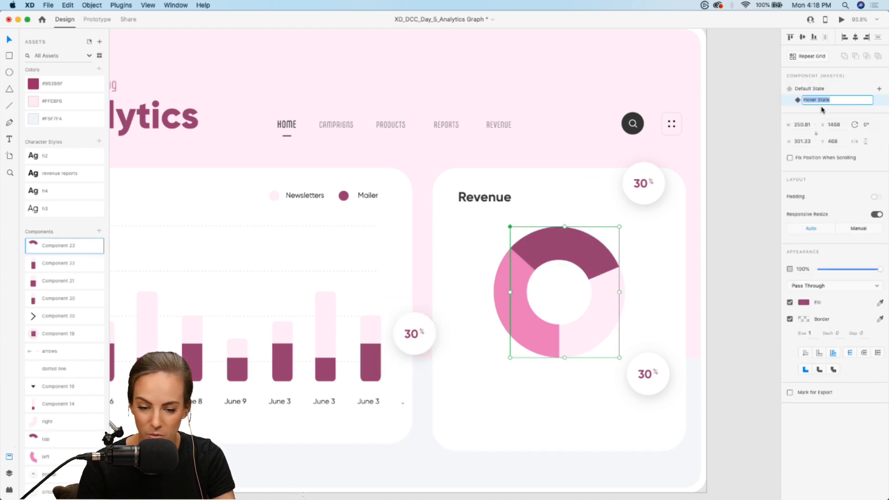
key("Return")
Cut the popup above the donut and paste it into the top segment's Hover State at X 1548, Y 383
left_click(650, 174)
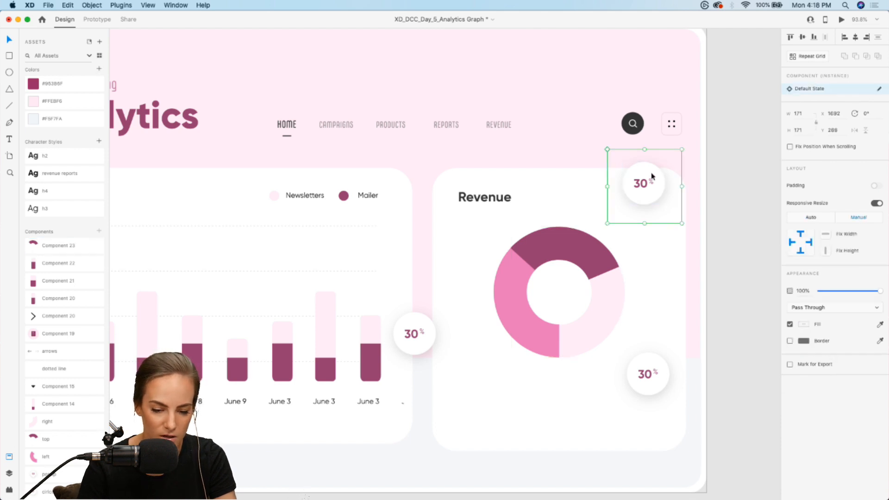
key("super+x")
double_click(565, 239)
key("super+v")
left_click_drag(616, 197, 574, 227)
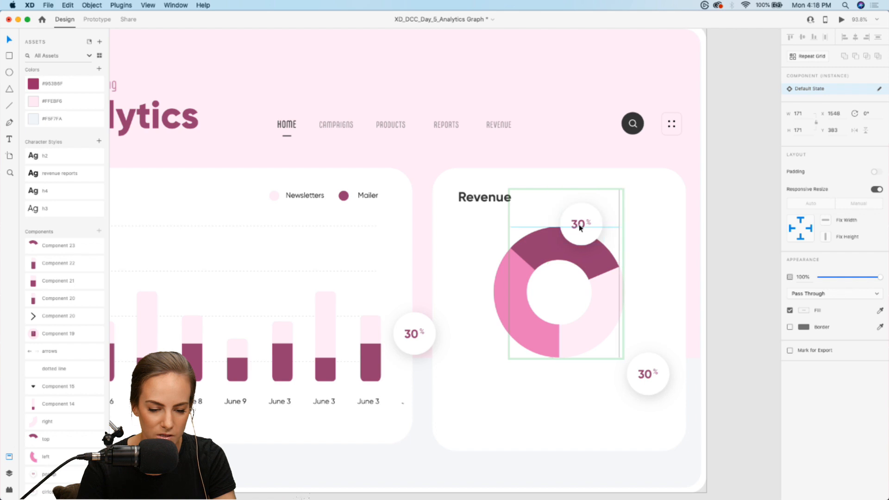
left_click(730, 263)
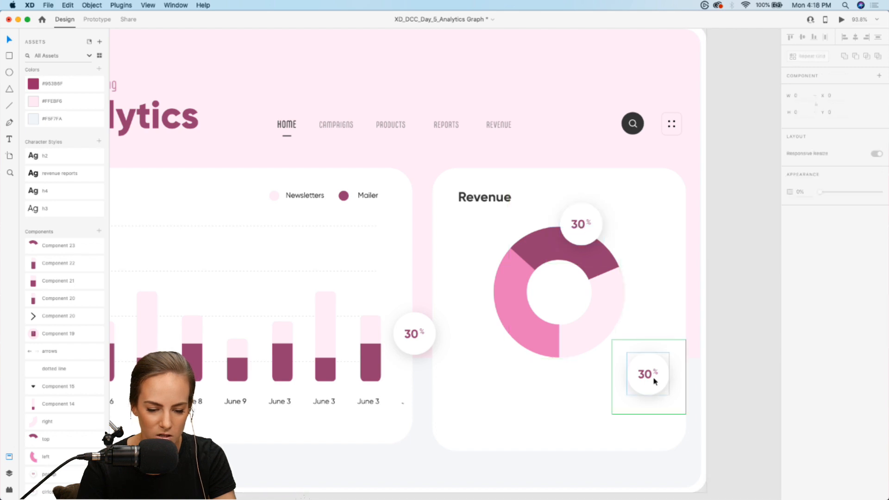
Turn the light pink right donut segment into a component and add a Hover State to it
left_click(605, 331)
left_click(879, 78)
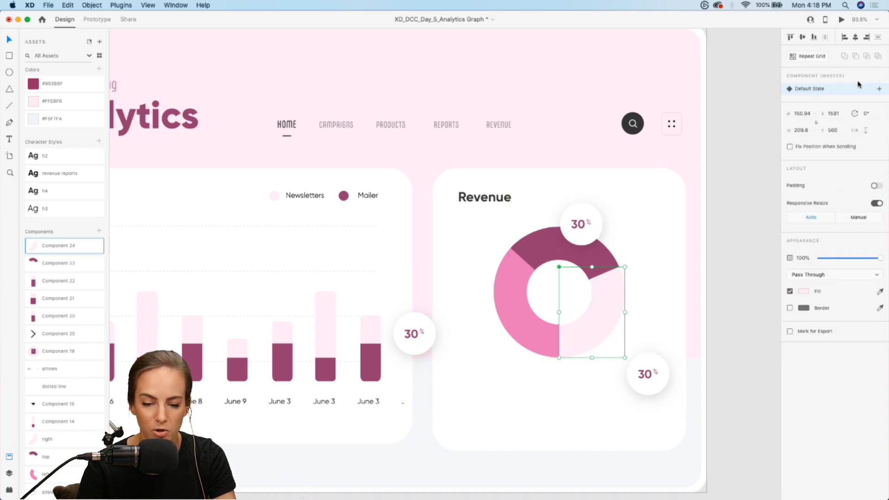
left_click(879, 90)
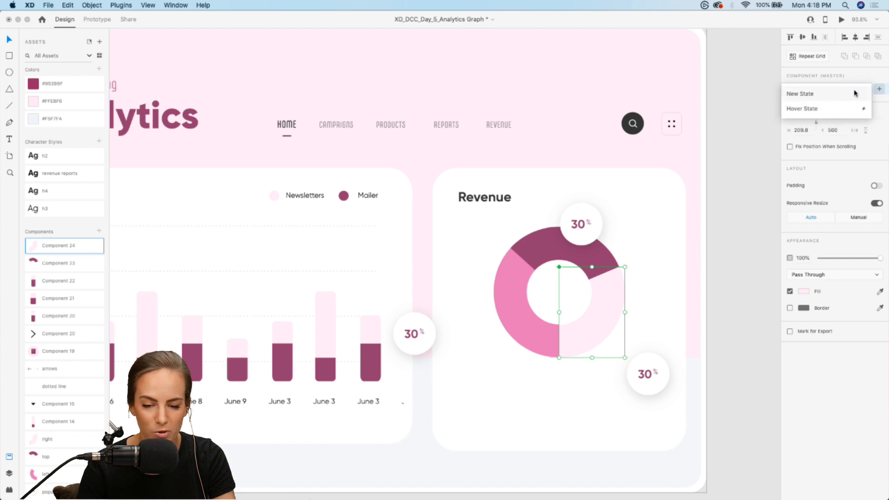
left_click(831, 107)
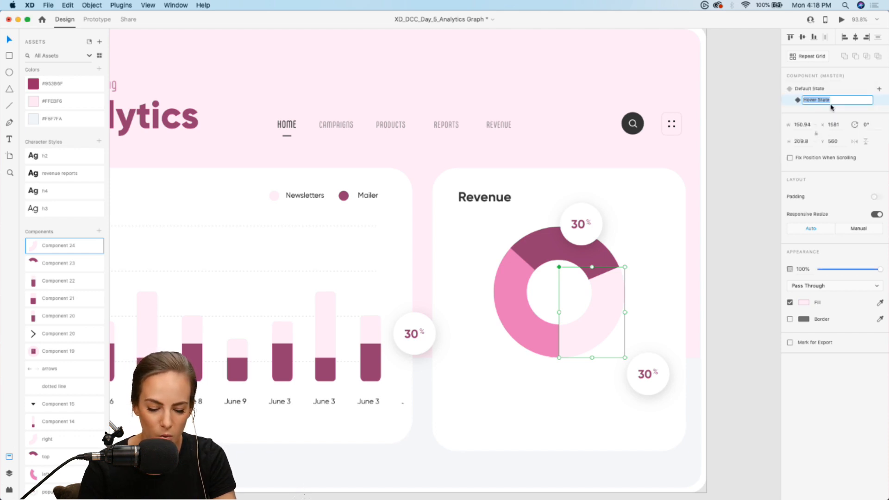
Move the lower popup into the light pink segment's Hover State over its outer edge, and set its percentage to 40
left_click(652, 378)
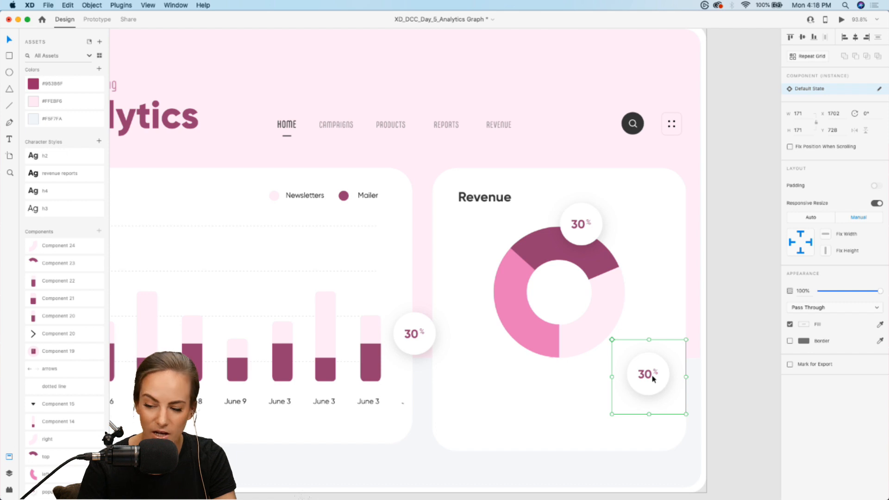
left_click_drag(652, 377, 625, 346)
double_click(621, 336)
double_click(620, 334)
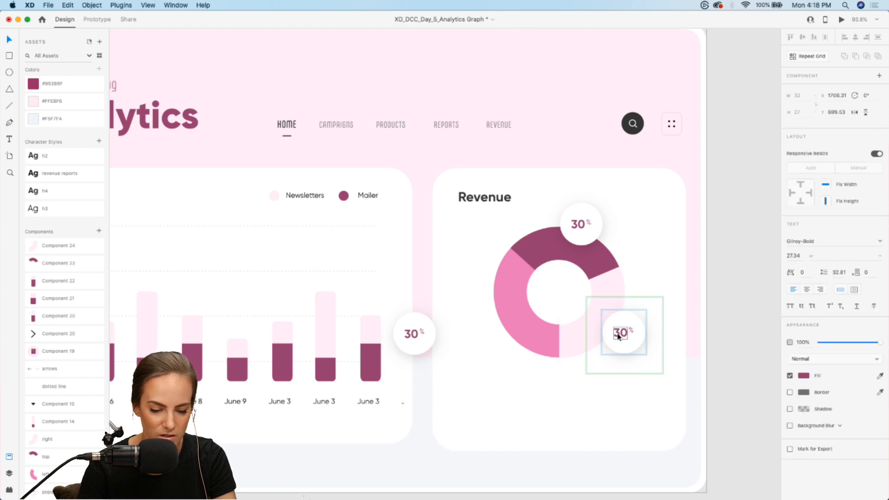
double_click(621, 337)
type("0")
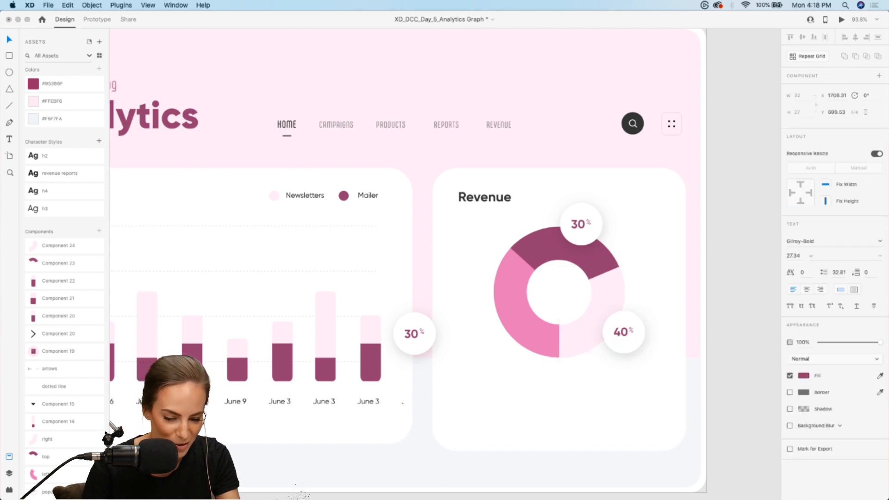
key("Escape")
key("Escape")
Cut the remaining 30% popup and turn the medium pink left segment into a component with a Hover State
left_click(428, 331)
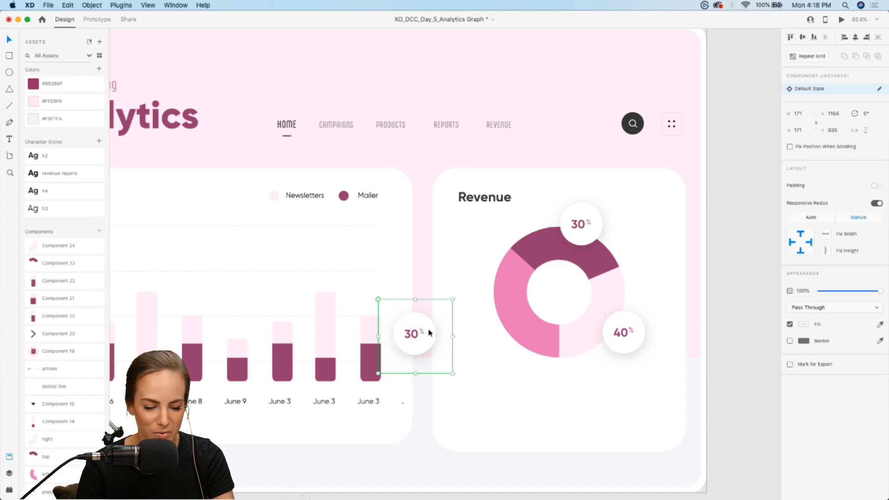
double_click(511, 316)
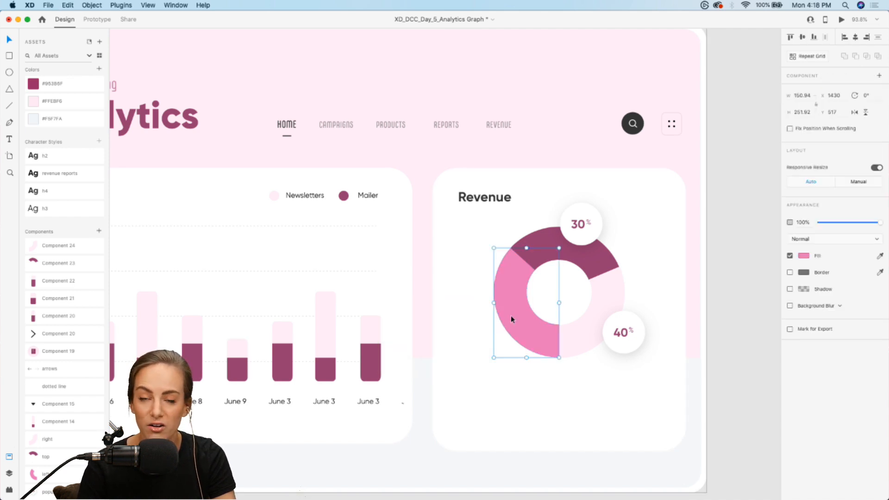
left_click(879, 76)
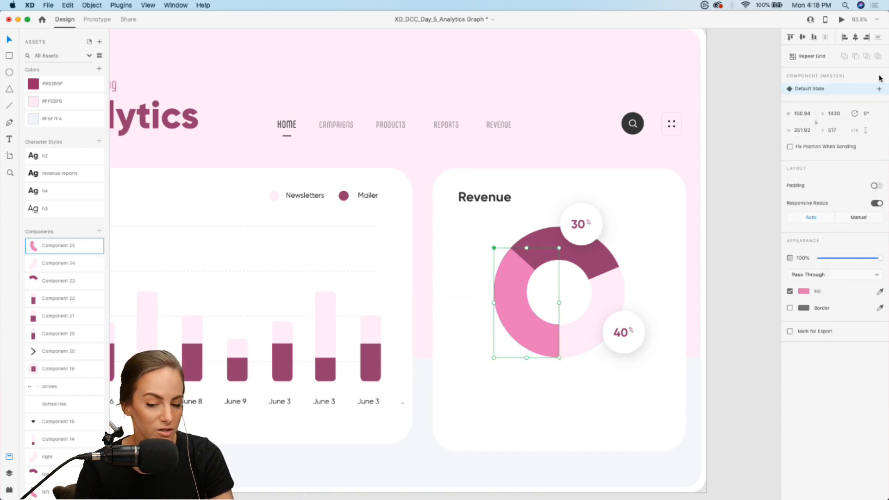
left_click(881, 90)
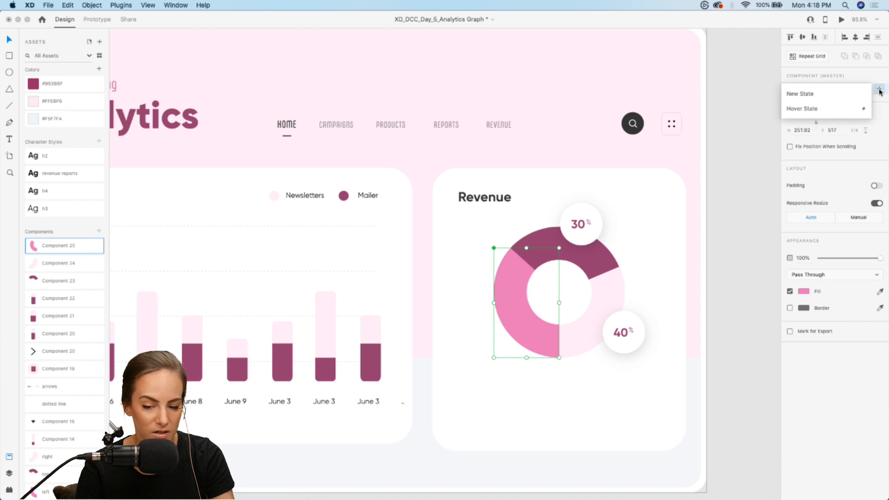
left_click(818, 110)
key("Return")
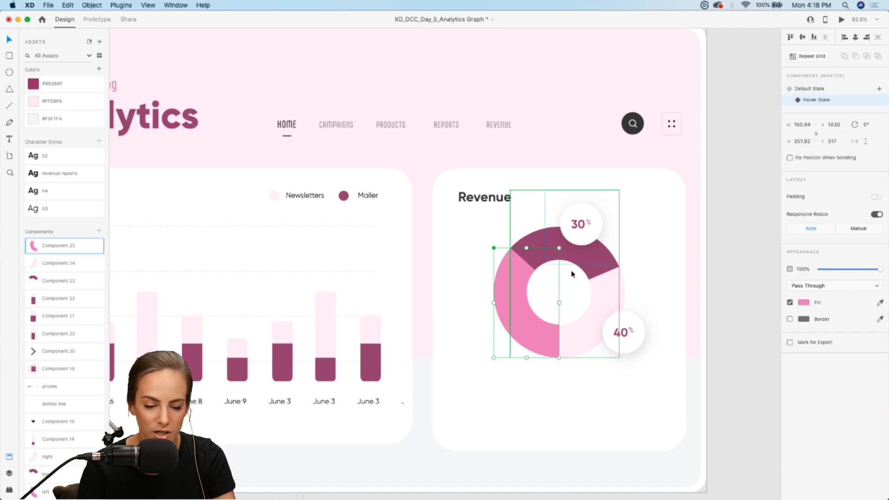
Paste the popup into the left segment's Hover State over its outer edge, and set its percentage to 20
left_click(522, 297)
key("super+v")
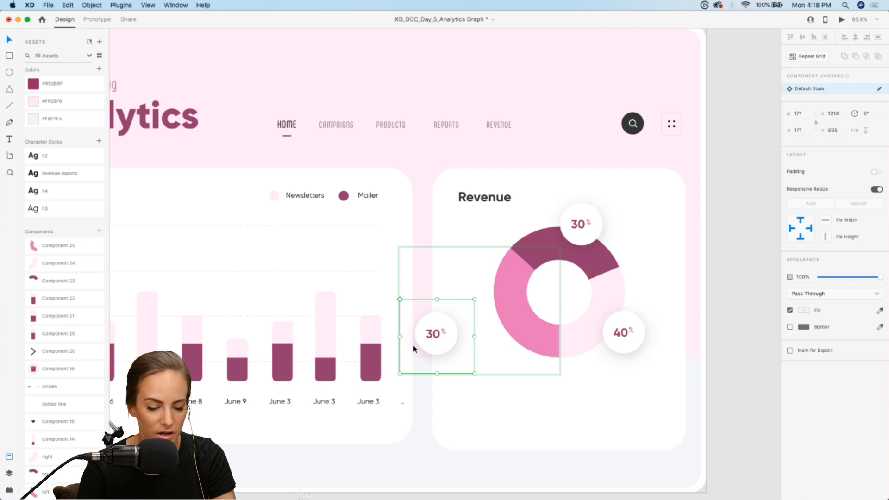
left_click_drag(449, 338, 485, 326)
double_click(487, 318)
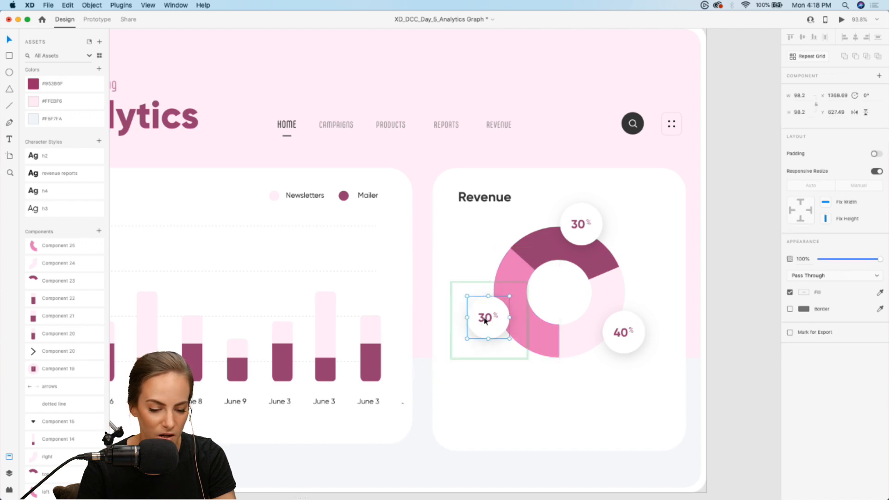
double_click(485, 320)
double_click(485, 319)
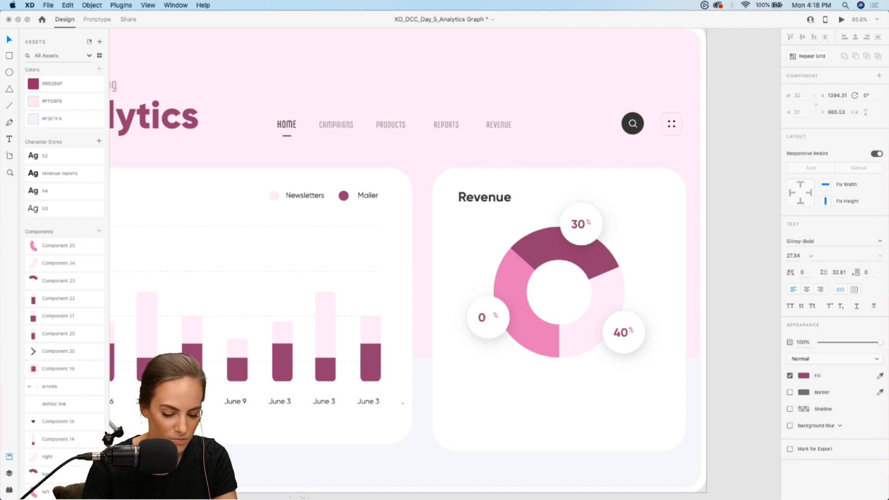
type("2")
key("Escape")
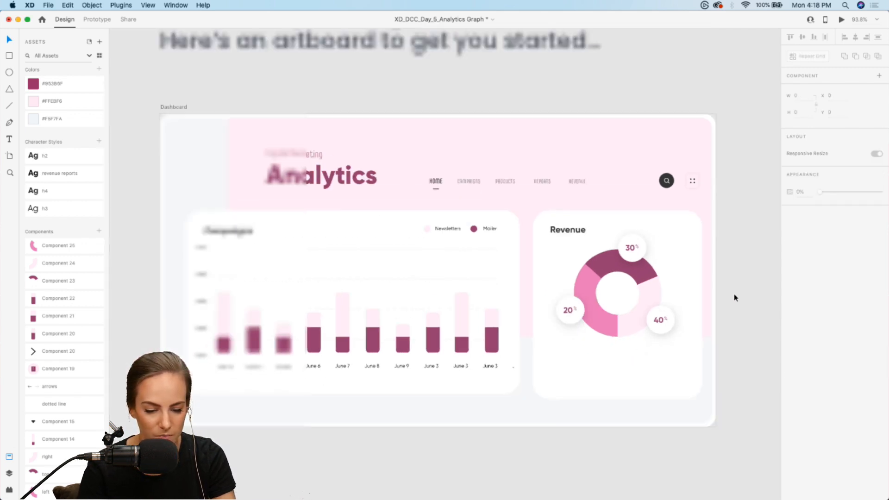
Switch the dark, light pink and medium pink segments of the Revenue donut back to their Default State
scroll(602, 311, "up", 5)
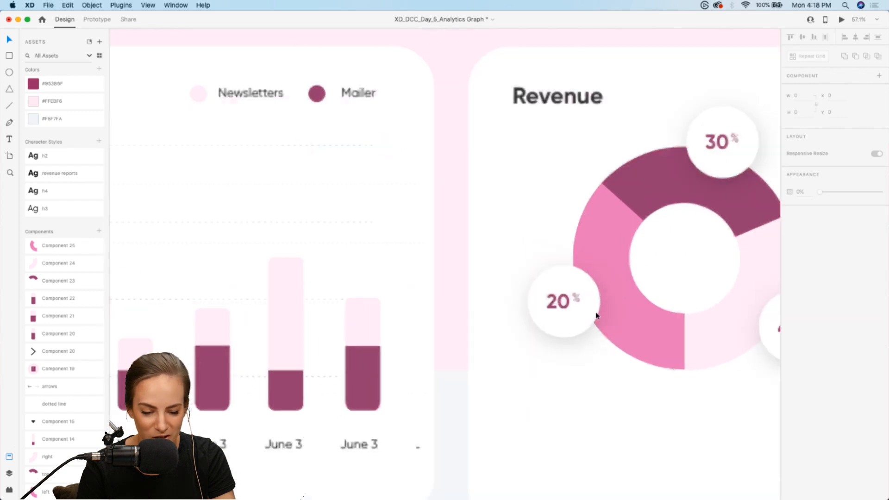
double_click(572, 312)
scroll(576, 310, "down", 5)
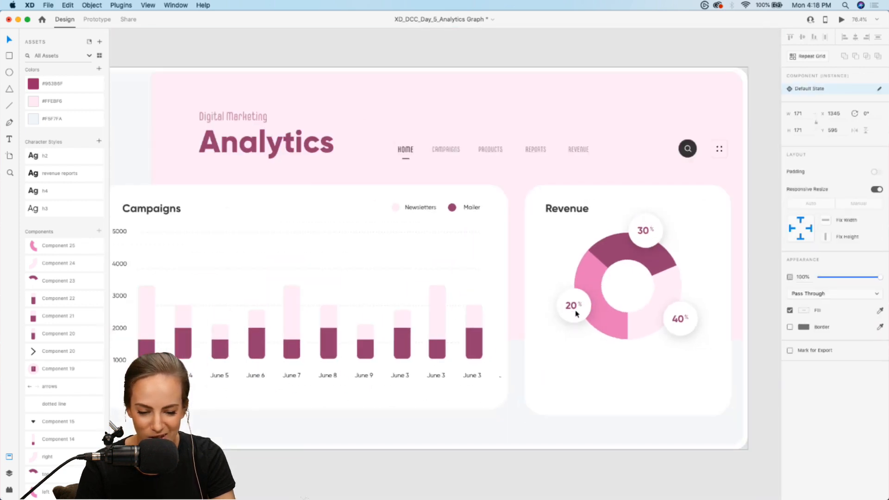
left_click(696, 284)
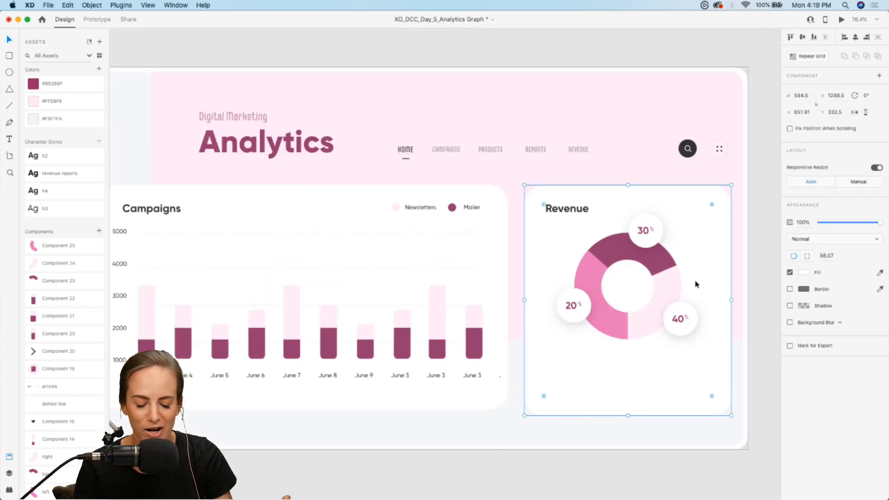
scroll(696, 284, "down", 3)
left_click(665, 254)
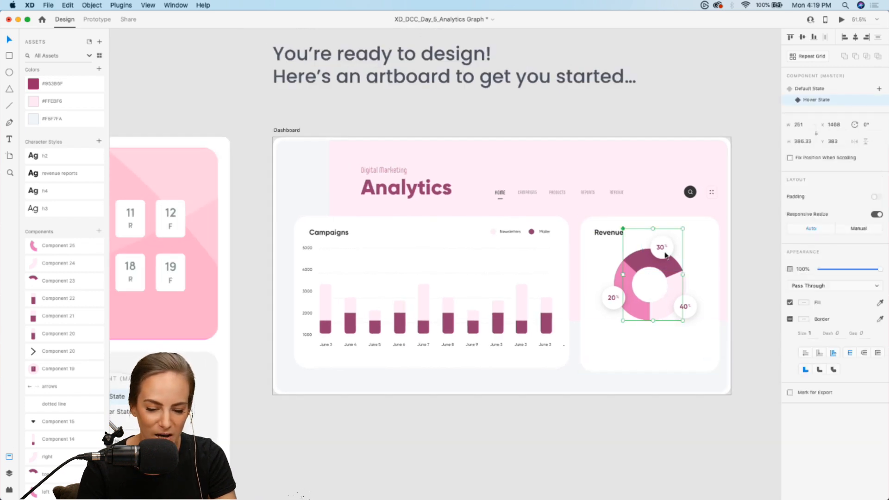
left_click(814, 90)
left_click(684, 297)
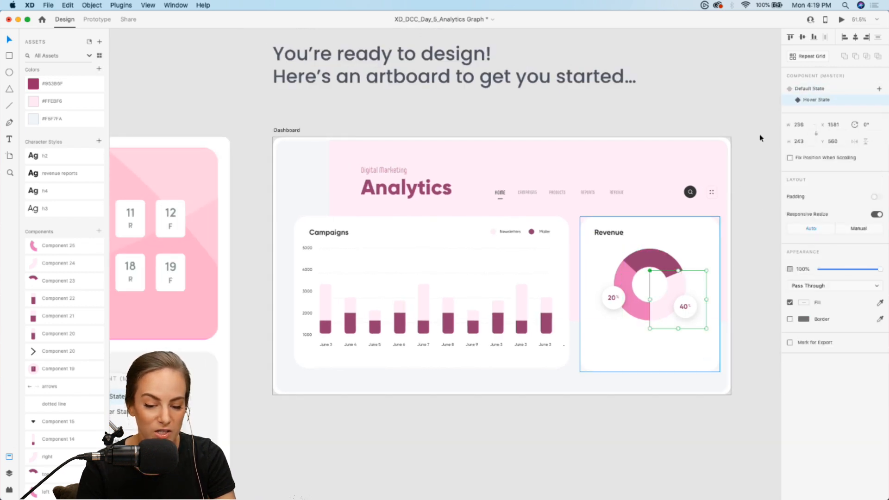
left_click(608, 309)
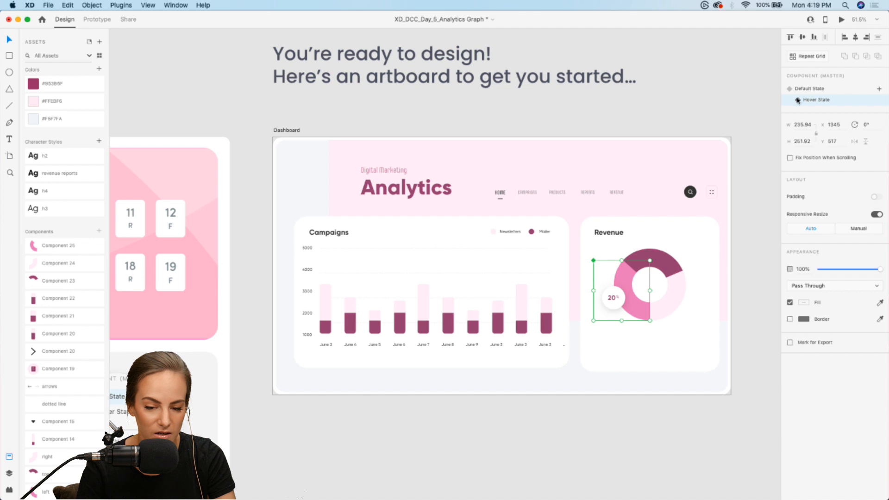
left_click(808, 89)
left_click(746, 240)
Preview the Web 1920 – 1 artboard and check the hover popups on the donut's dark and light pink segments
scroll(746, 240, "right", 3)
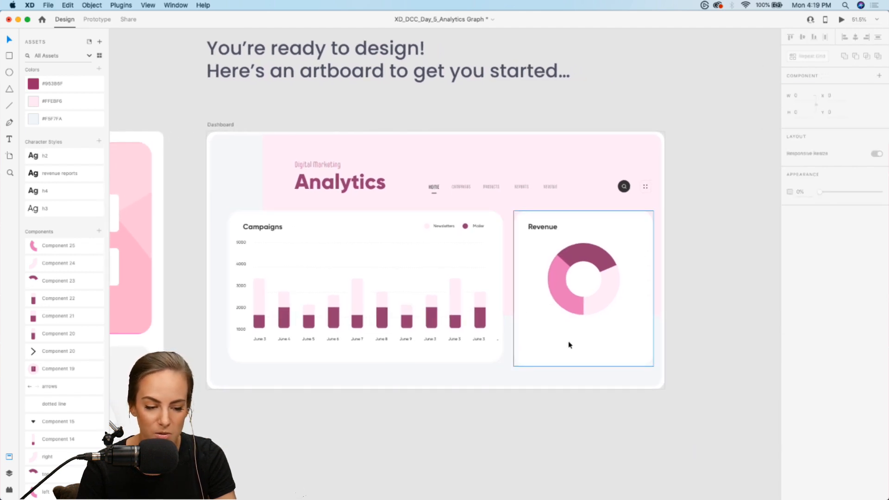
scroll(627, 178, "right", 15)
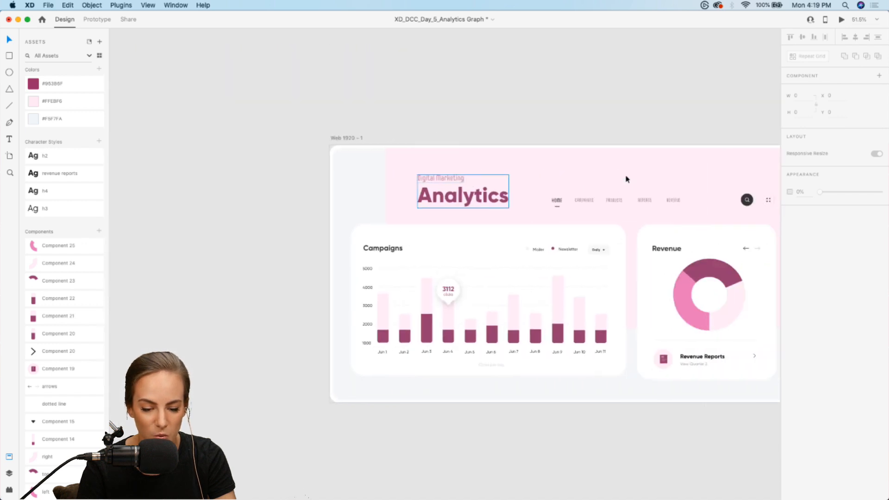
scroll(625, 179, "right", 3)
scroll(625, 179, "up", 3)
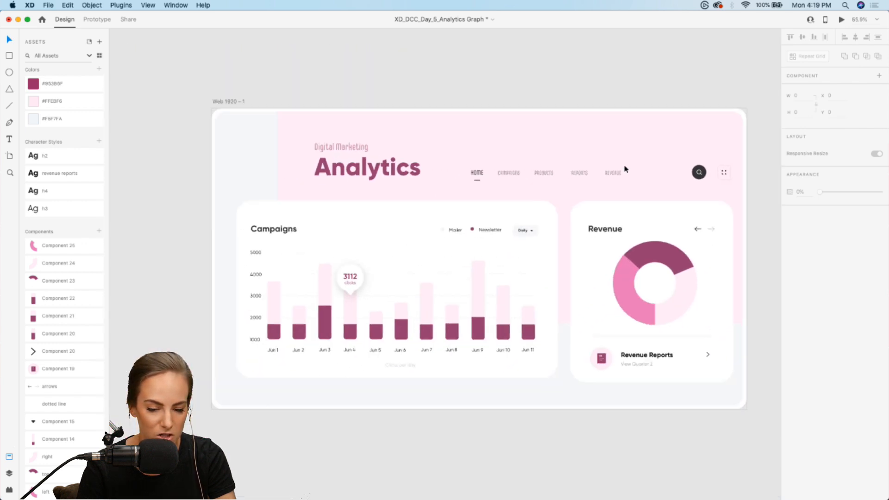
scroll(626, 170, "down", 2)
left_click(258, 104)
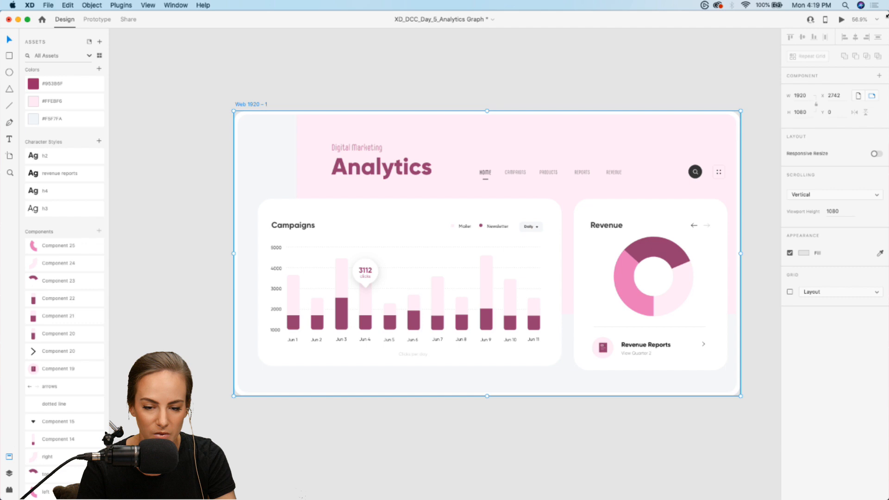
left_click(840, 20)
mouse_move(763, 263)
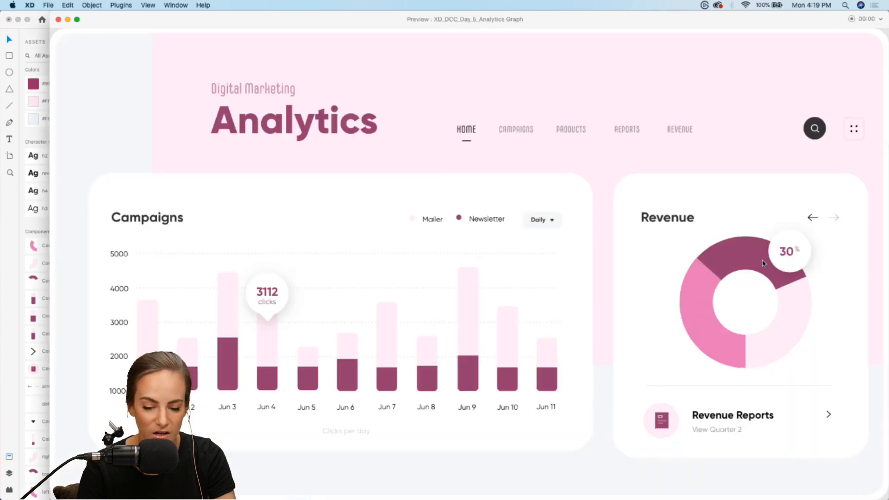
mouse_move(790, 356)
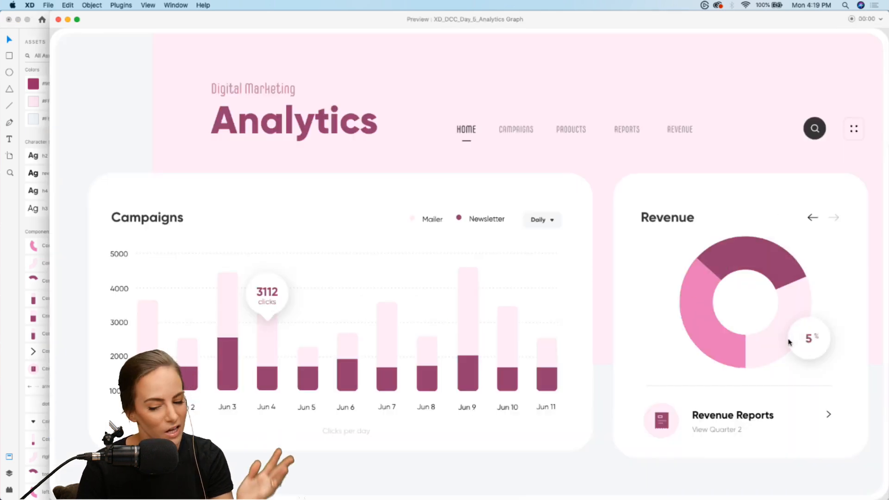
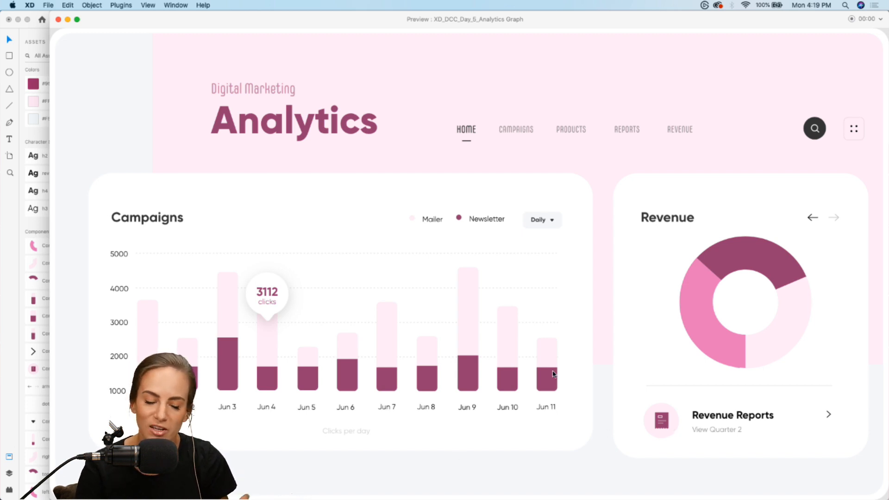
Close the preview, return to the Dashboard artboard and save the document
left_click(59, 21)
left_click(582, 97)
scroll(581, 98, "down", 10)
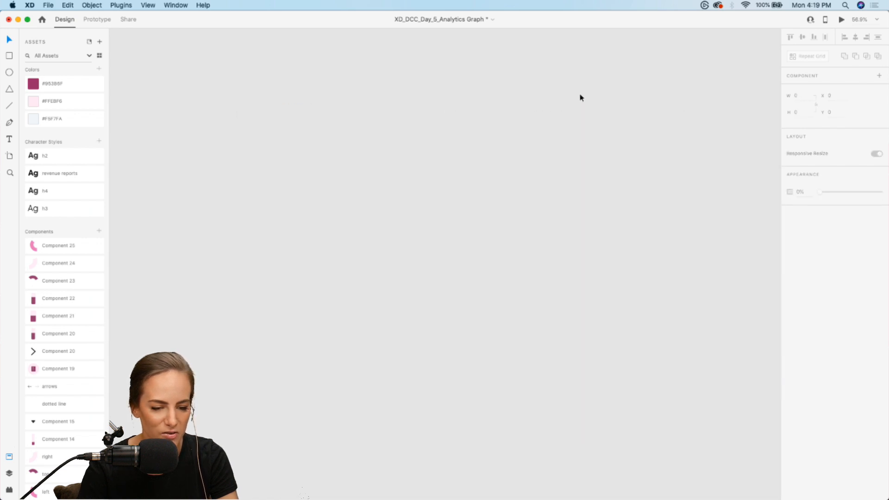
scroll(582, 97, "up", 10)
left_click(479, 184)
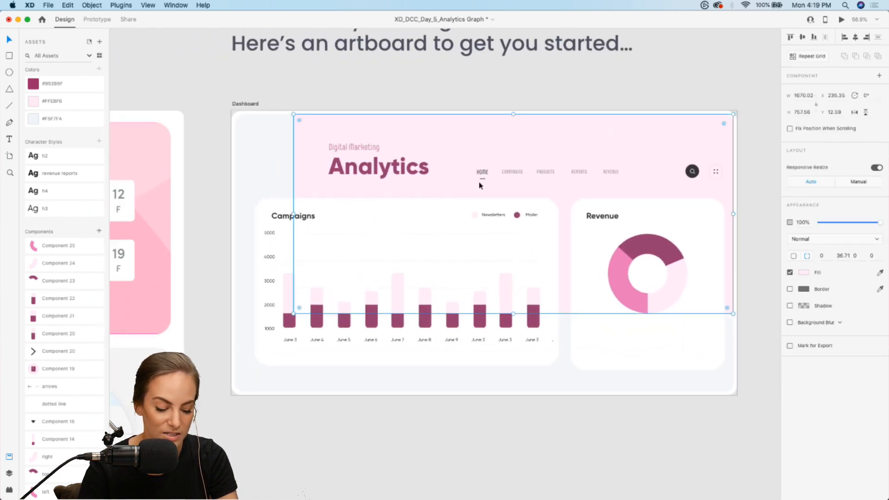
key("super+s")
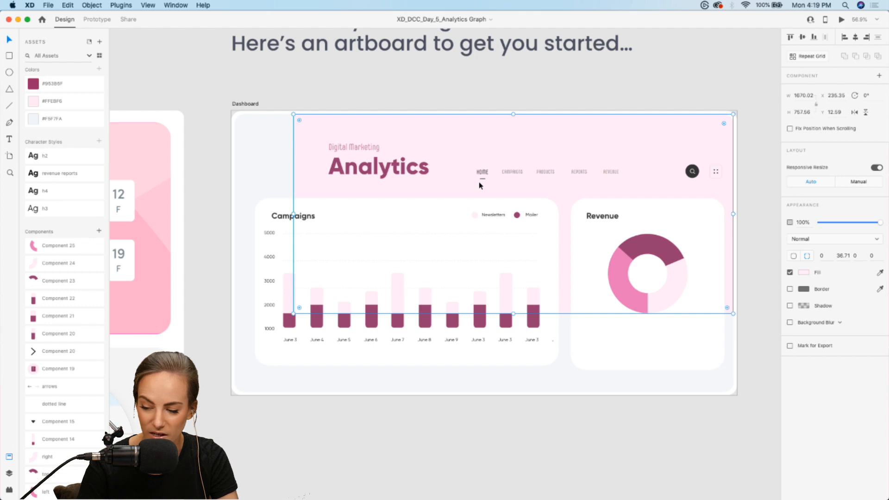
Draw a large circle with a smaller circle about 127 px wide inside it, in the empty canvas beside the Dashboard artboard
scroll(478, 186, "up", 1)
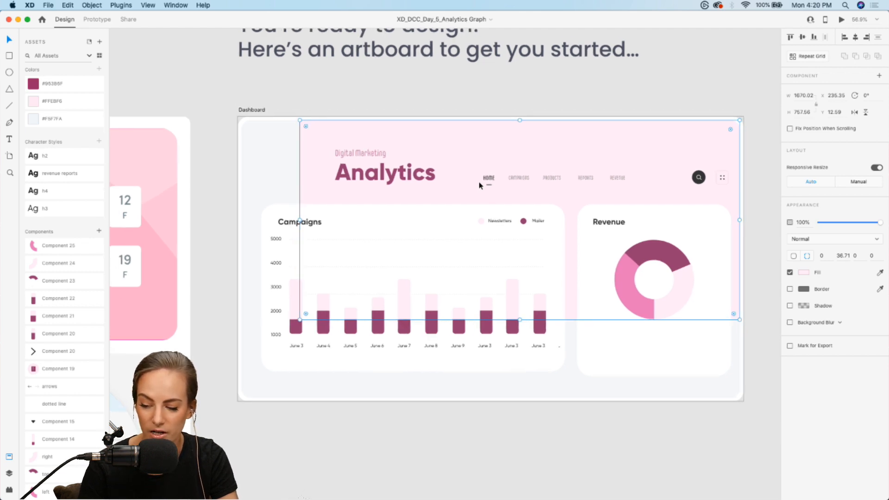
double_click(677, 257)
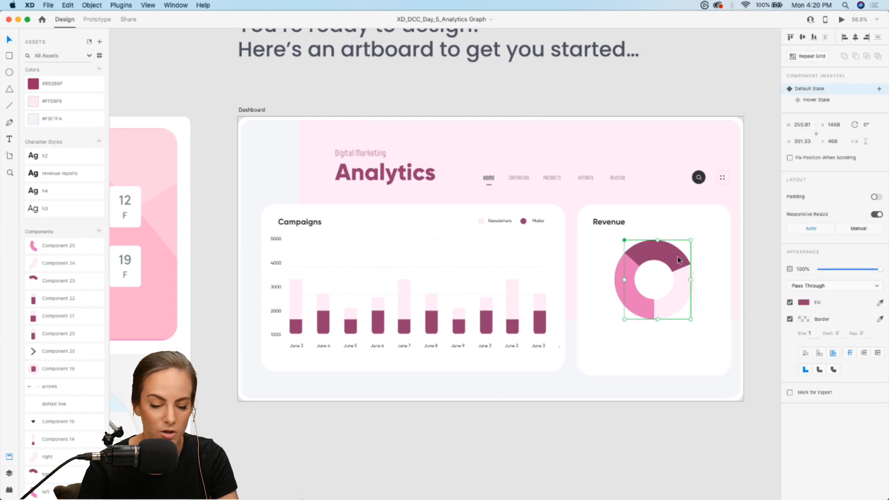
scroll(677, 257, "up", 5)
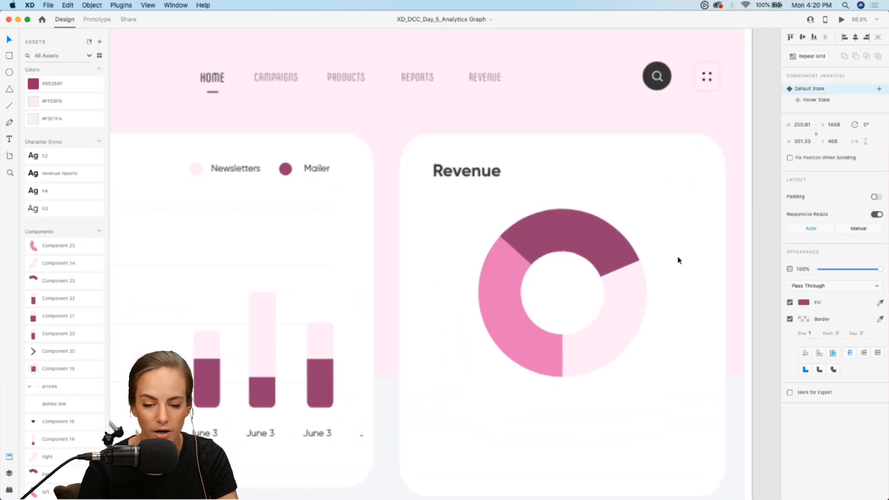
scroll(618, 149, "down", 3)
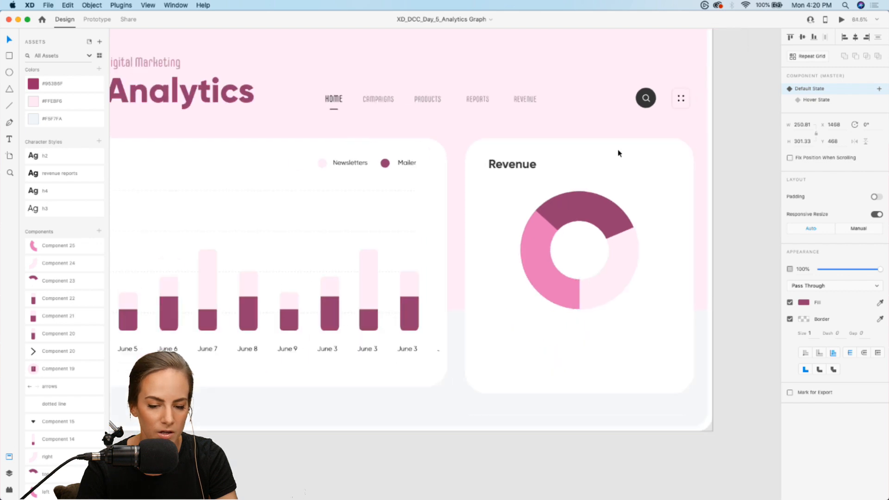
scroll(618, 150, "right", 6)
left_click(617, 160)
left_click(9, 72)
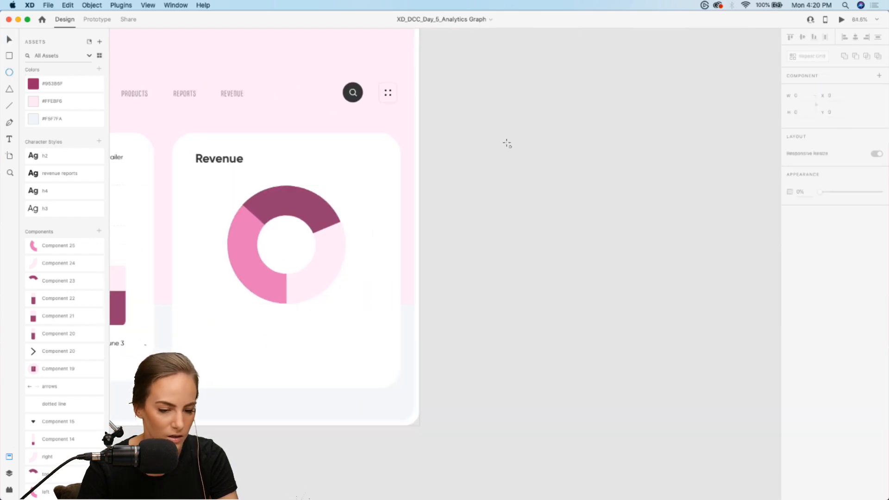
mouse_move(541, 147)
left_mouse_down()
mouse_move(645, 236)
mouse_move(630, 233)
left_mouse_up()
left_click_drag(565, 168, 615, 215)
Align the small circle horizontally with the large circle's centre and combine both with Exclude Overlap into a ring
scroll(615, 216, "up", 6)
key("v")
left_click_drag(549, 178, 535, 178)
scroll(534, 177, "up", 3)
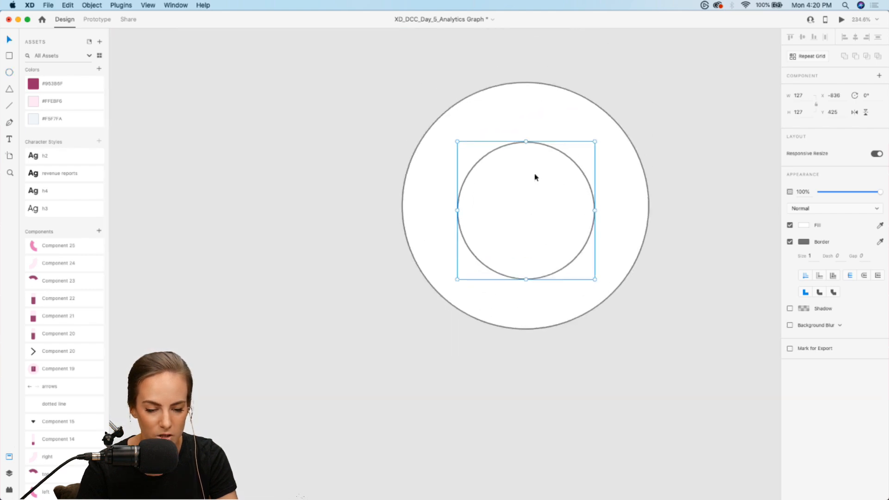
left_click_drag(694, 130, 554, 241)
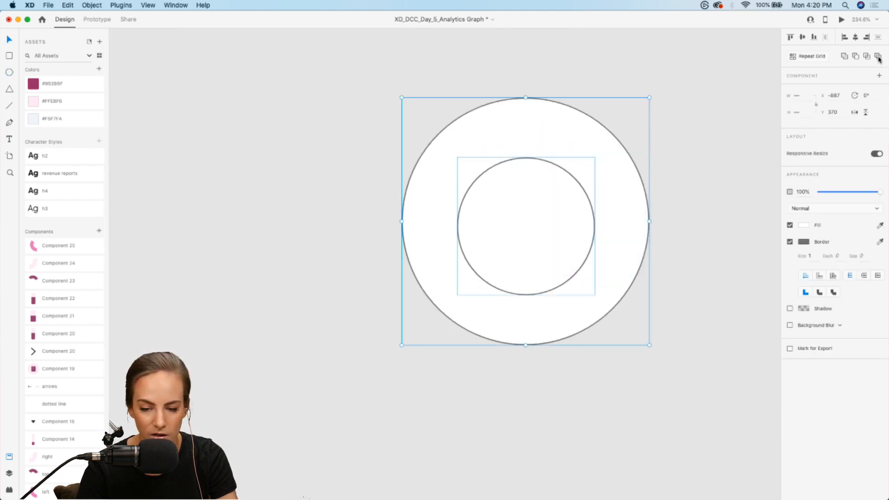
left_click(878, 57)
left_click(385, 194)
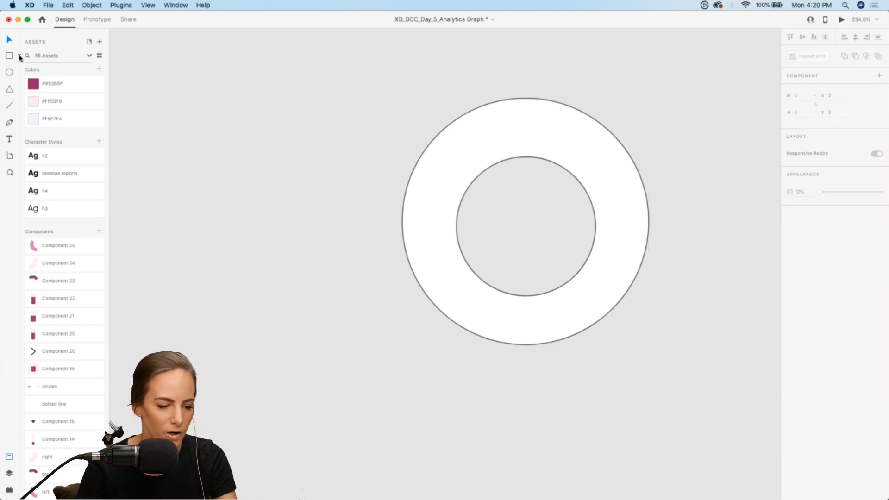
Draw a rectangle about 149 by 180 px over the ring's lower-left part and rotate it slightly clockwise
left_click(9, 56)
left_click_drag(339, 195, 500, 290)
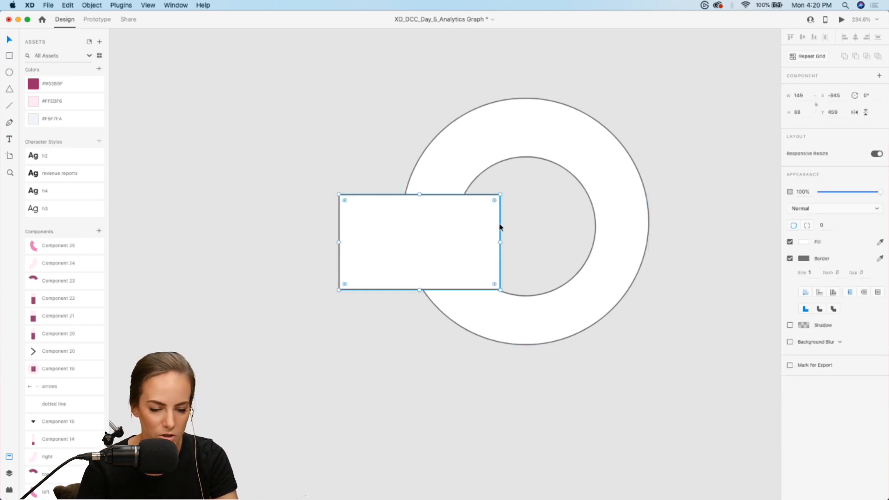
left_click_drag(420, 290, 421, 390)
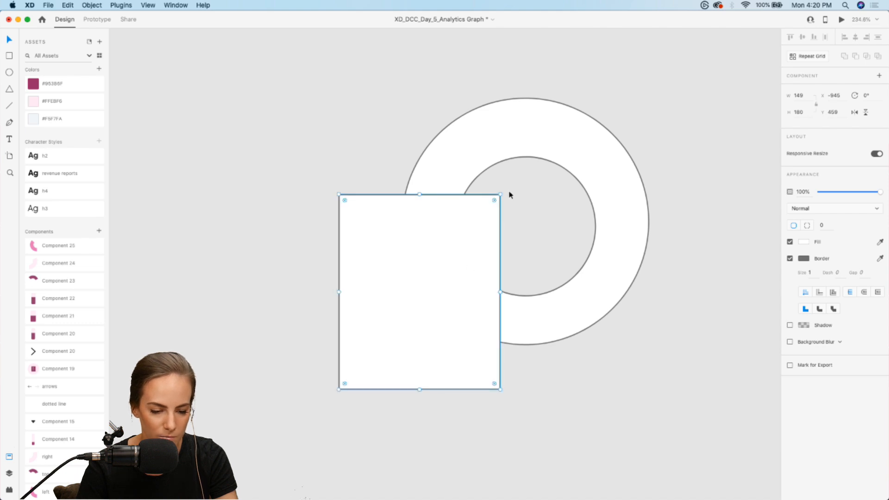
left_click_drag(502, 192, 532, 204)
Try Exclude Overlap on the ring and rectangle, and replace it with Subtract to cut away the ring's lower-left part
left_click_drag(405, 112, 531, 275)
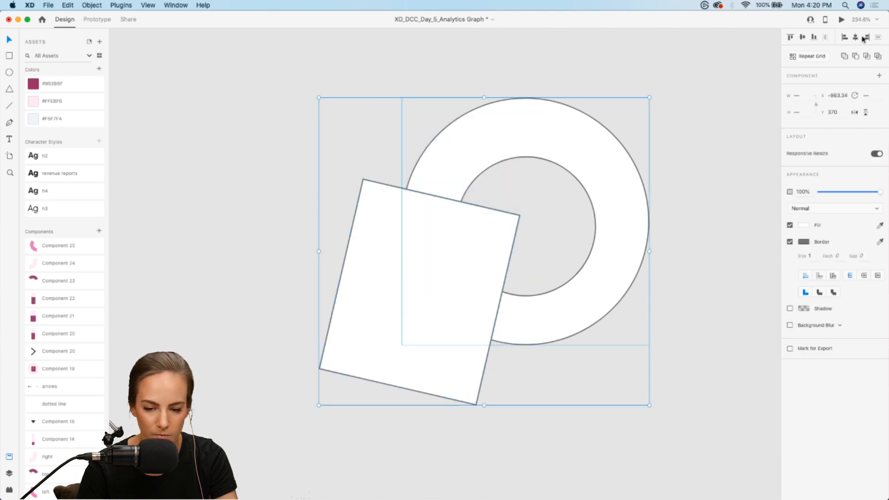
left_click(878, 56)
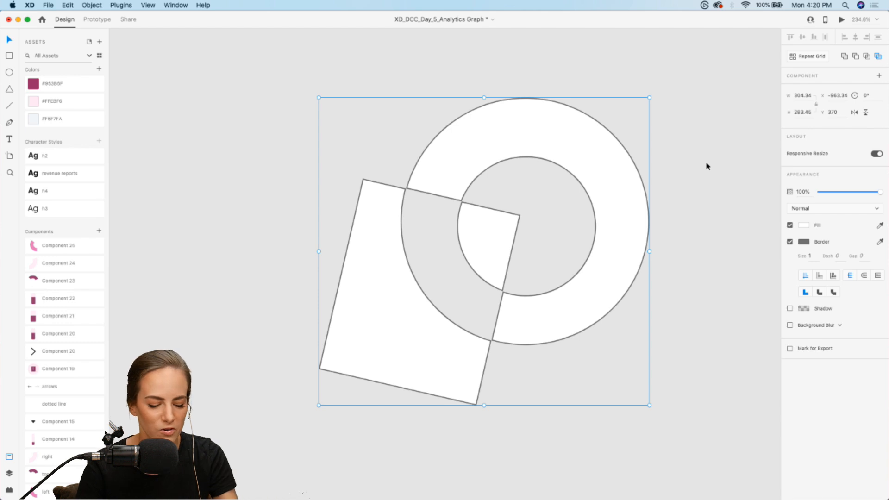
key("cmd+z")
left_click(855, 56)
left_click(736, 129)
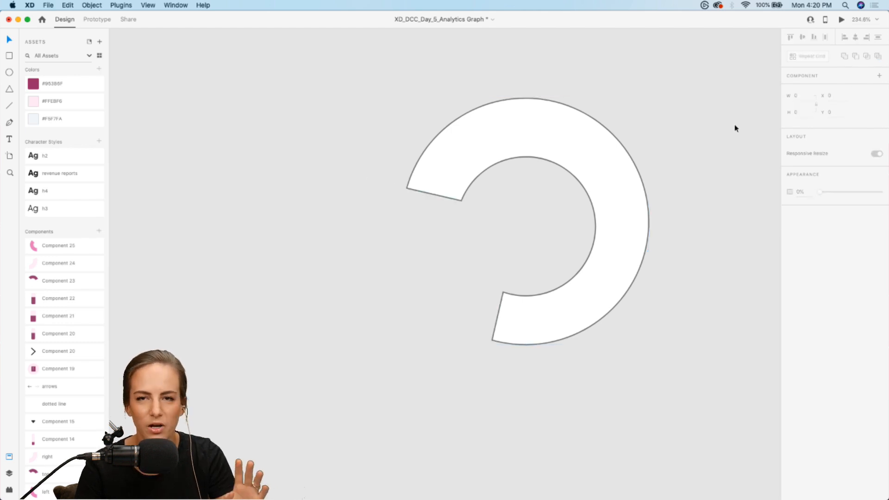
Preview the Dashboard artboard and record the hover popups on its Campaigns bars and Revenue donut segments
scroll(736, 128, "down", 10)
scroll(736, 129, "left", 3)
scroll(736, 128, "up", 2)
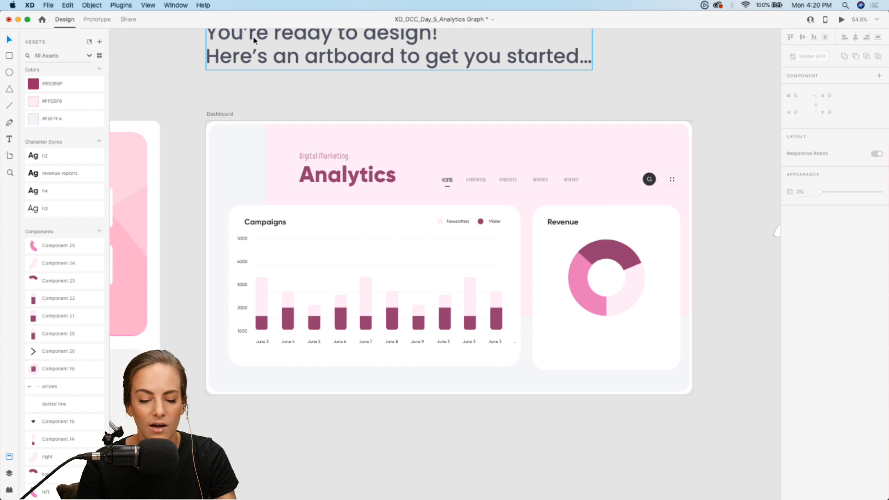
left_click(841, 20)
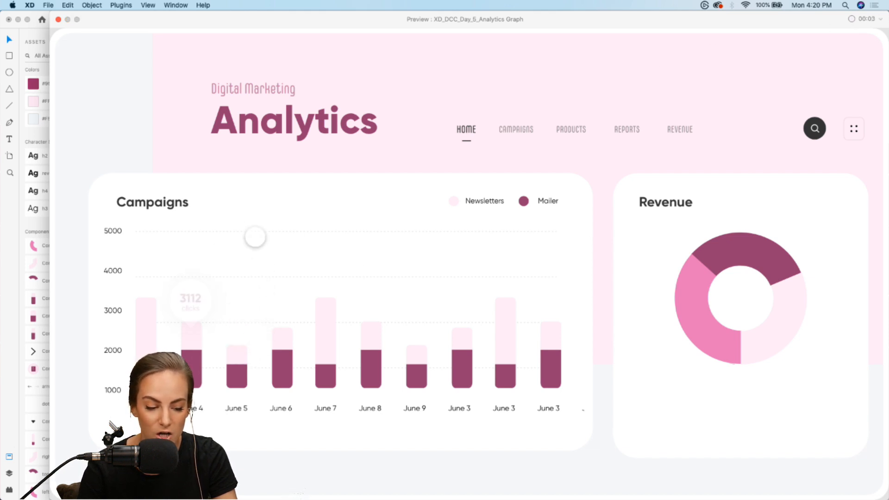
mouse_move(280, 339)
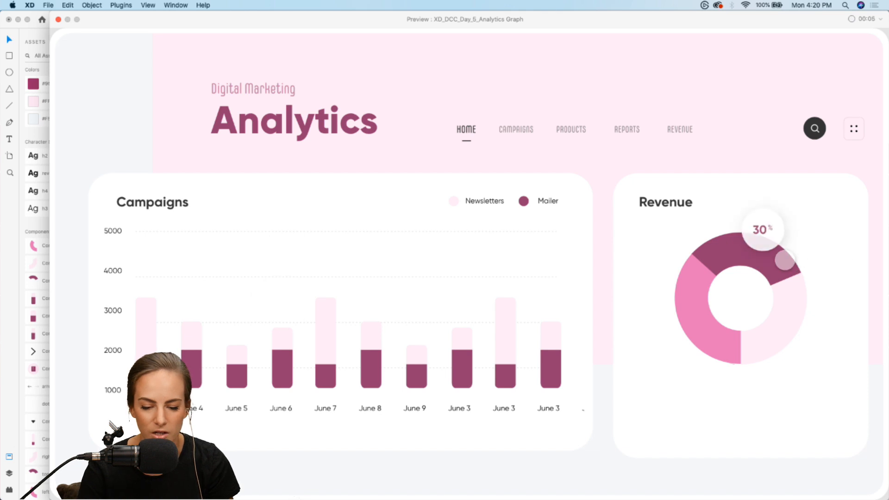
mouse_move(766, 329)
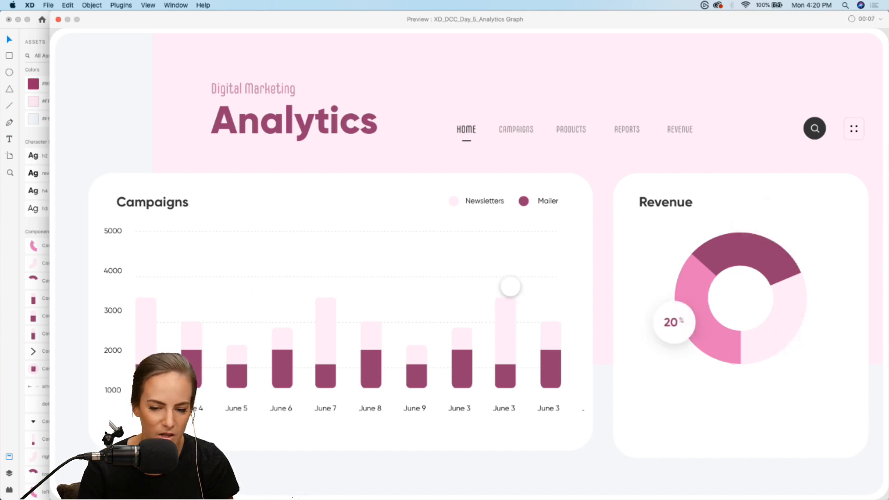
Discard the preview recording without saving it and close the preview
left_click(850, 20)
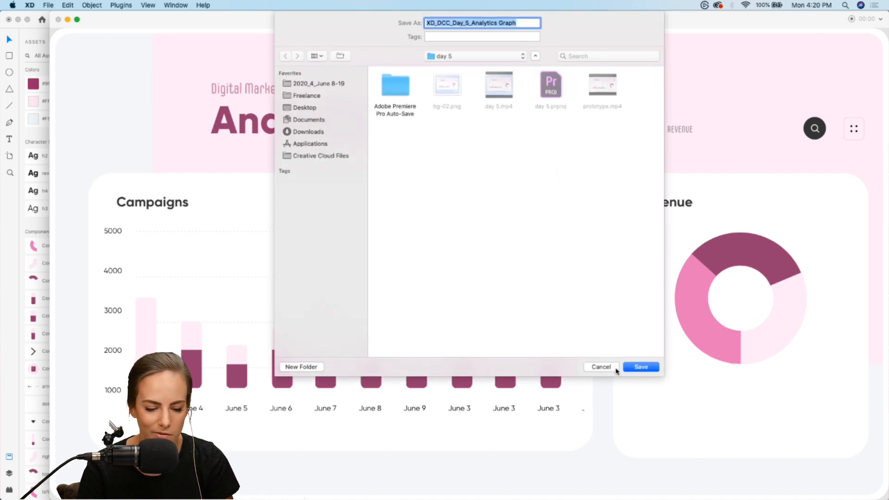
left_click(601, 368)
left_click(58, 20)
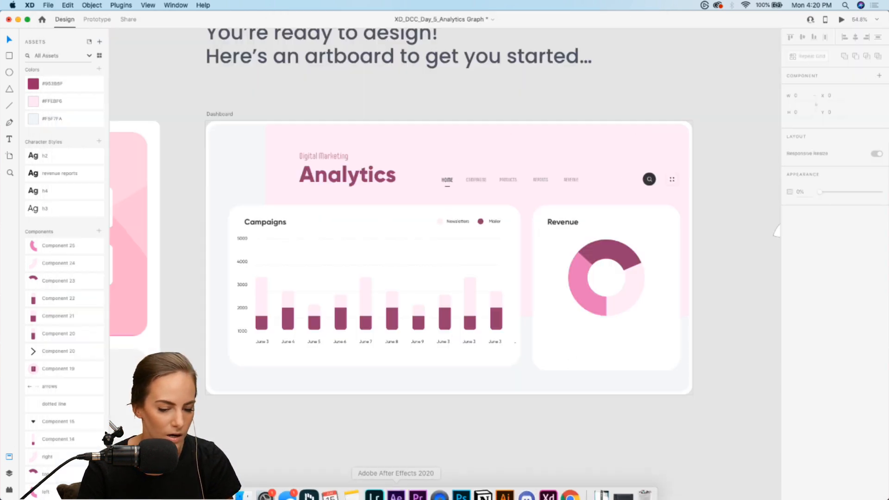
Force-quit Adobe After Effects
right_click(390, 486)
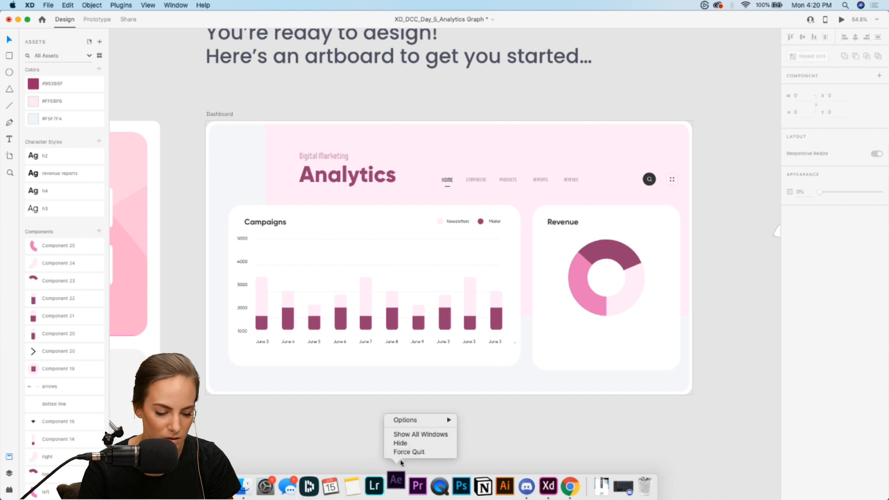
left_click(408, 452)
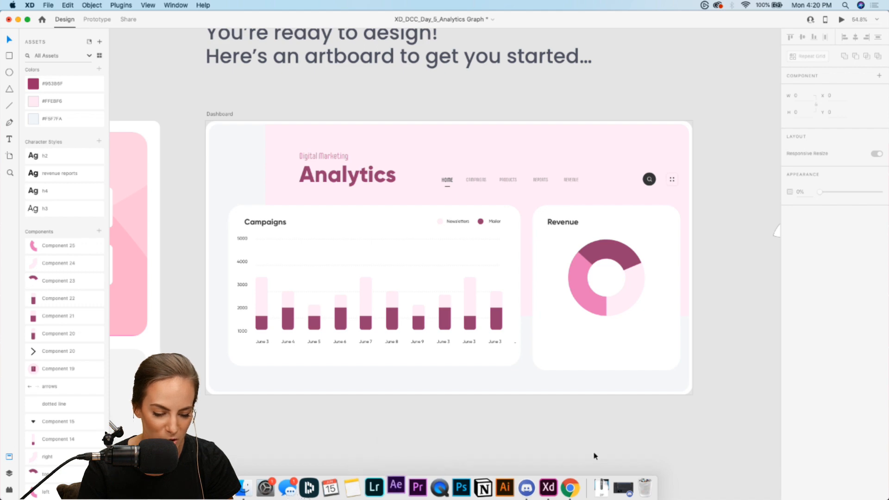
Switch to Chrome, open the June 8–19 XD Daily Creative Challenge project on Behance, and watch its analytics dashboard video
left_click(569, 489)
left_click(320, 26)
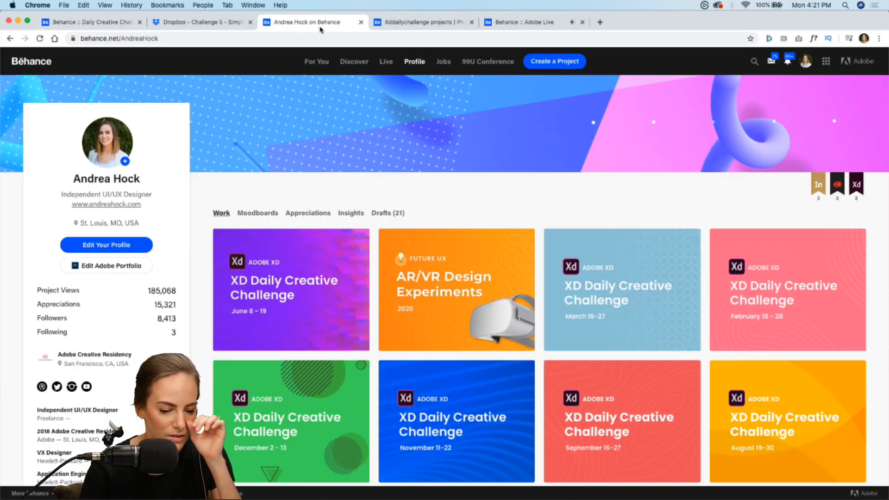
left_click(302, 284)
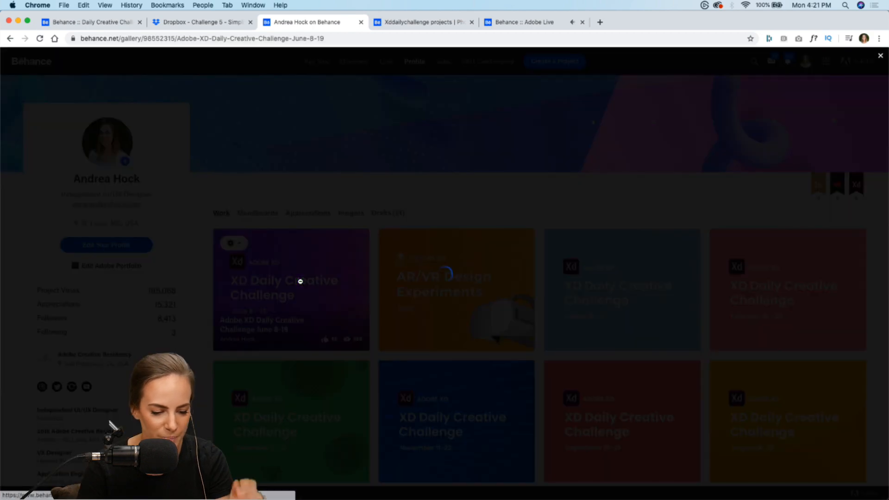
scroll(302, 284, "down", 10)
scroll(302, 285, "down", 20)
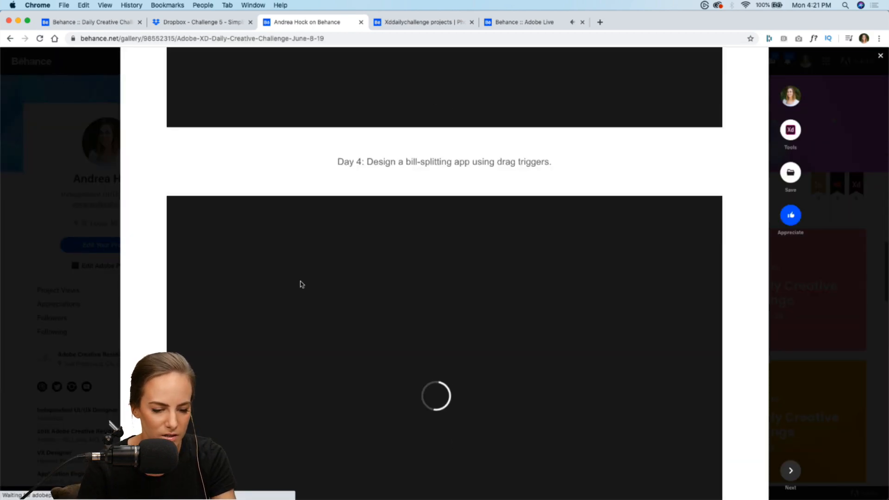
scroll(301, 284, "up", 20)
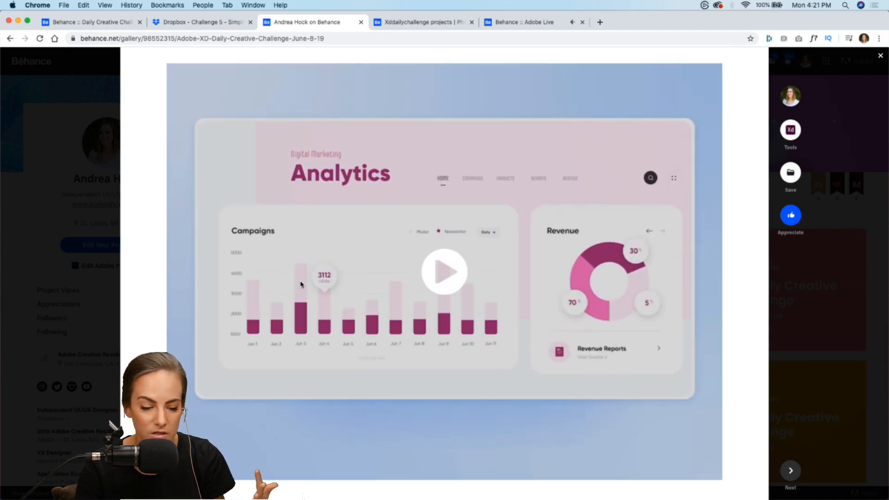
left_click(449, 271)
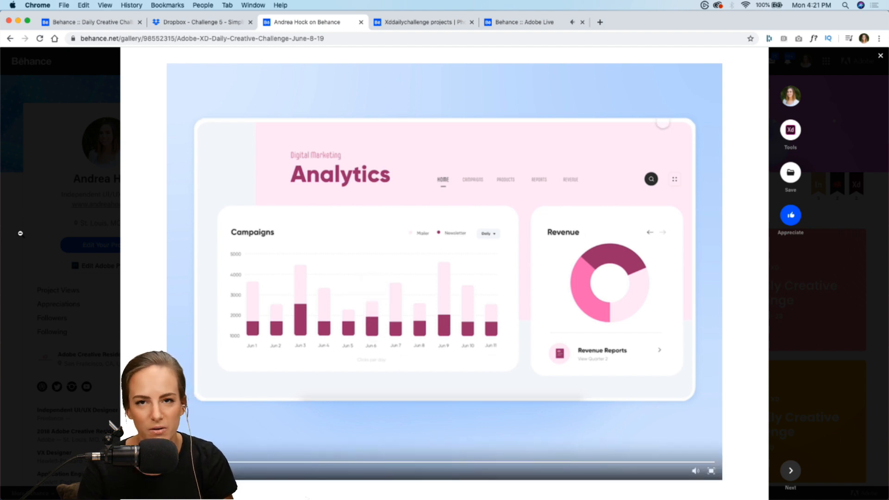
left_click(21, 234)
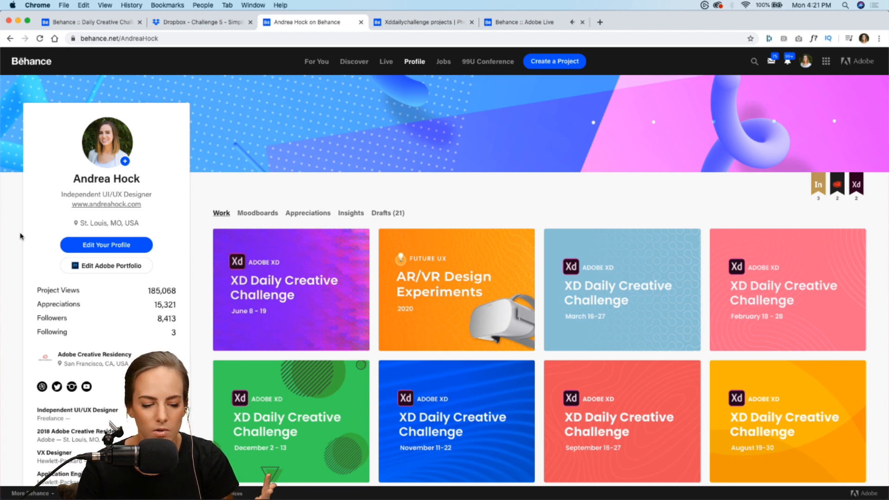
Open the June 8–19 challenge project for editing, review its discoverability settings including the project tags, and save the settings
left_click(237, 243)
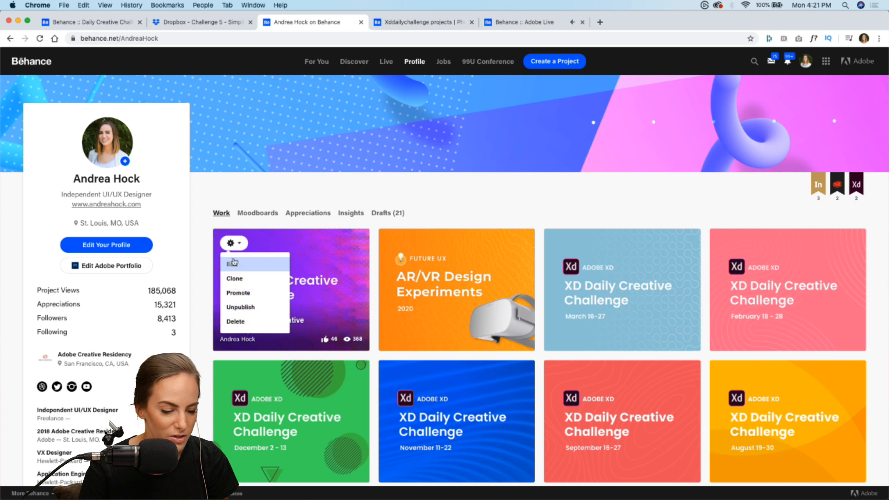
left_click(234, 265)
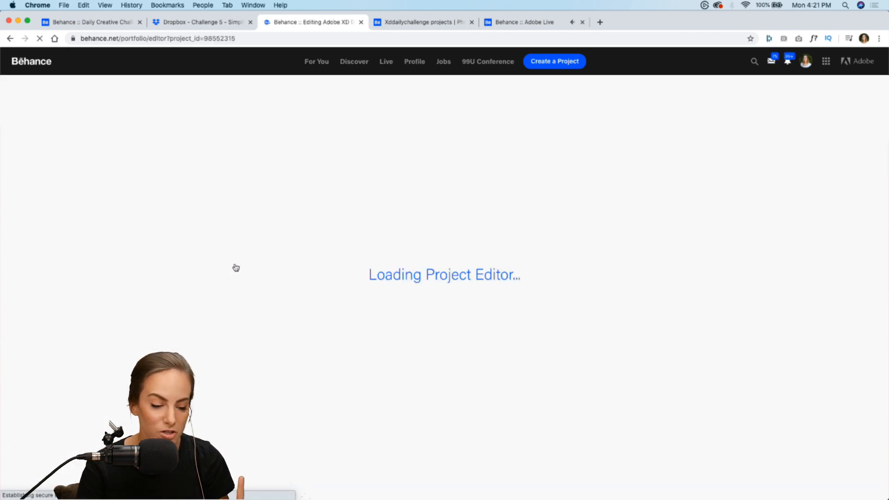
left_click(164, 95)
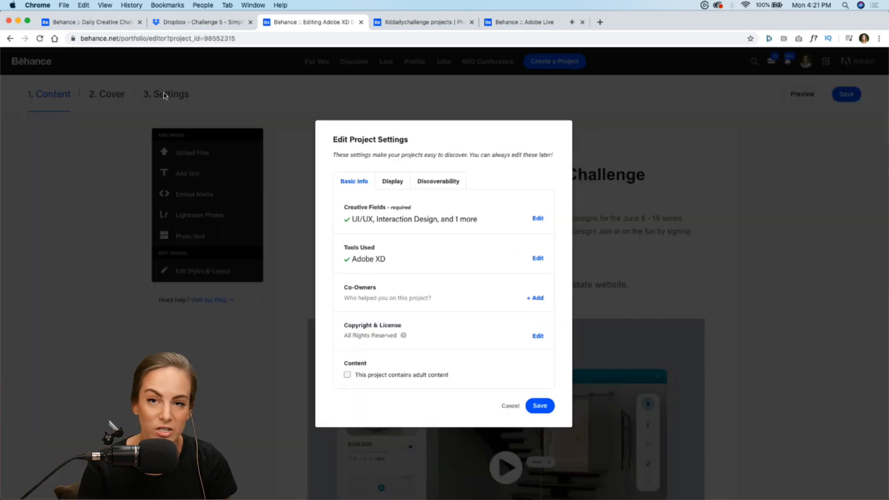
left_click(444, 185)
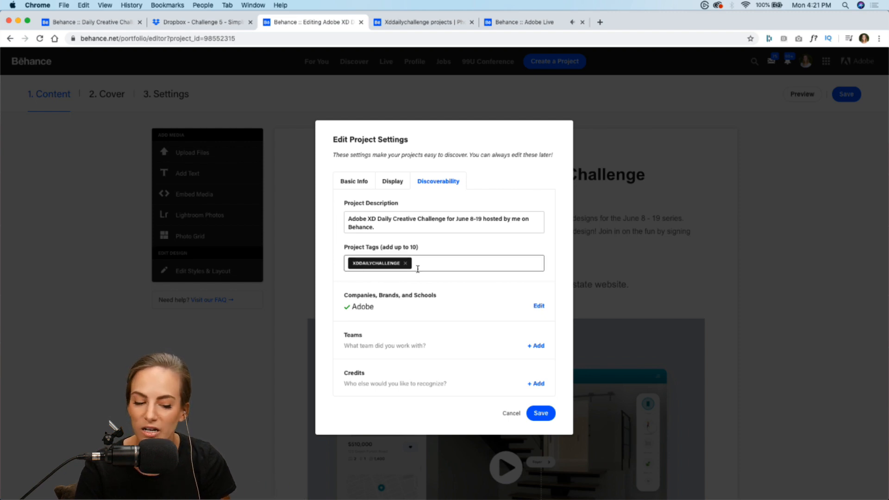
left_click(541, 414)
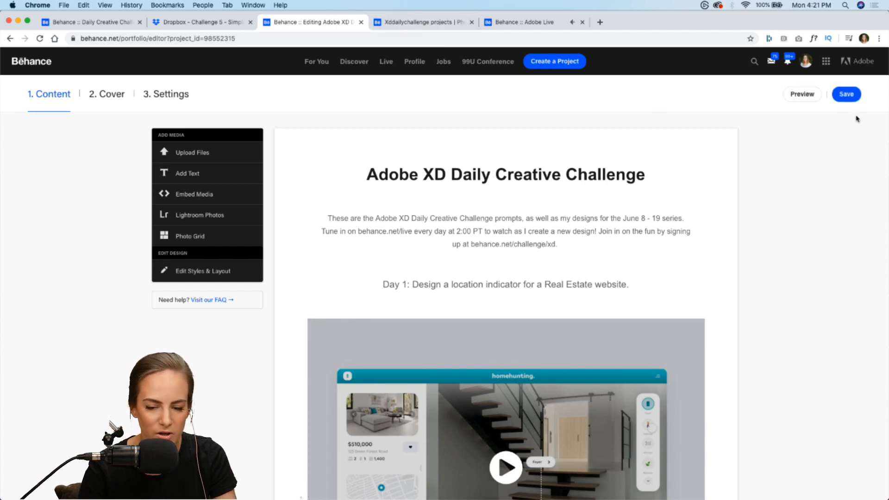
Save the challenge project and refresh the most recent xddailychallenge project search results
left_click(847, 95)
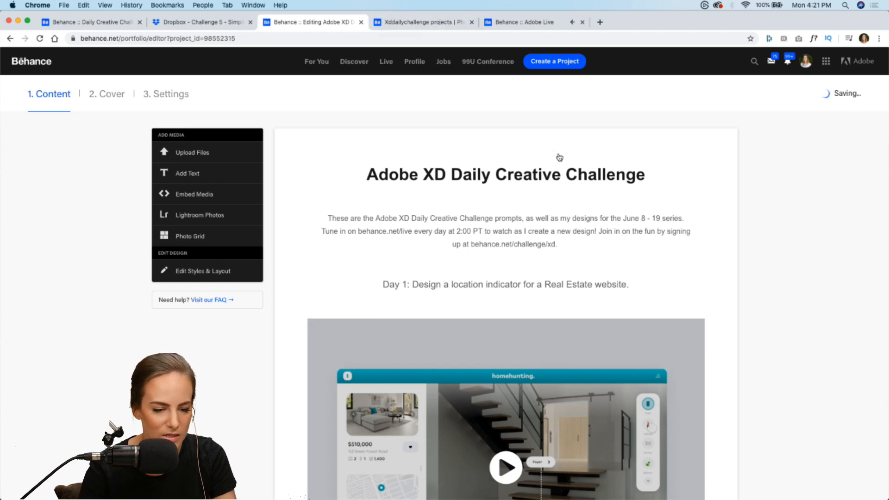
left_click(409, 24)
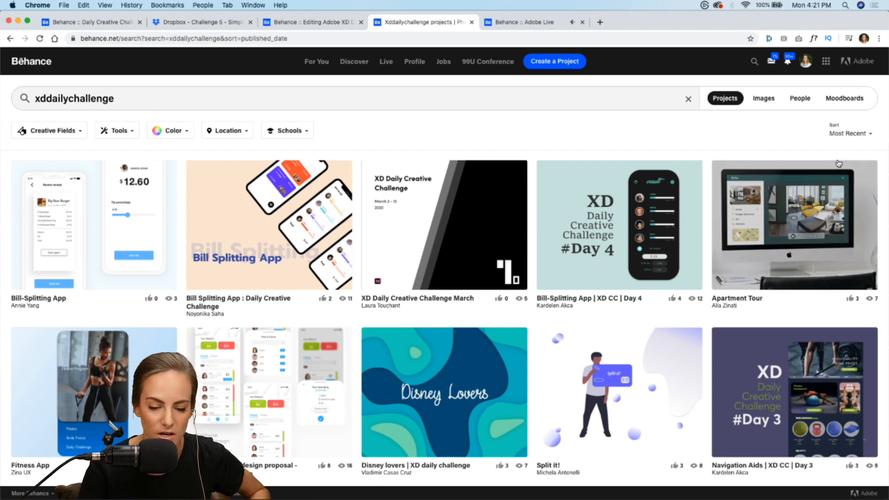
left_click(39, 38)
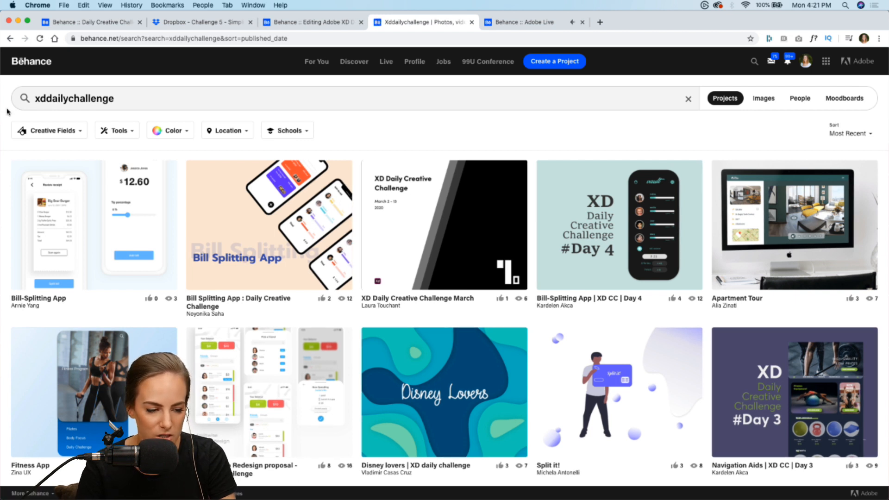
Open the "Bill Splitting App : Daily Creative Challenge" project in its own tab and close the Adobe Live tab
right_click(296, 212)
left_click(359, 216)
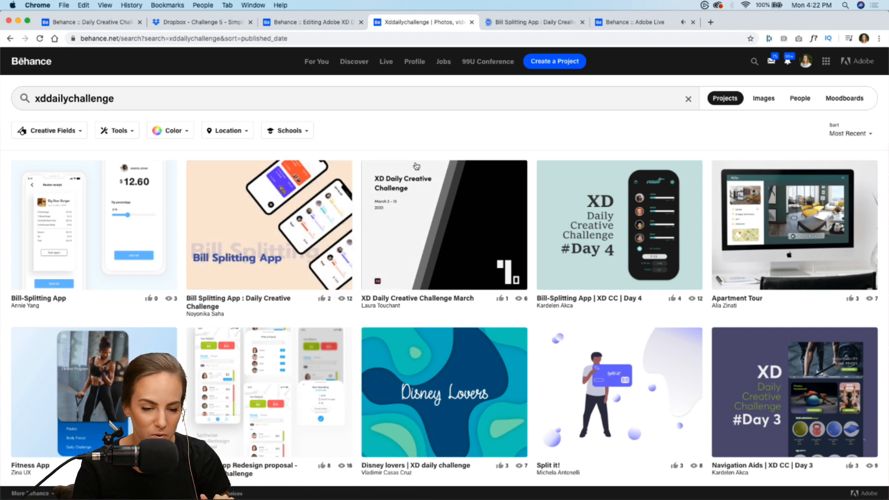
left_click(695, 23)
left_click(512, 26)
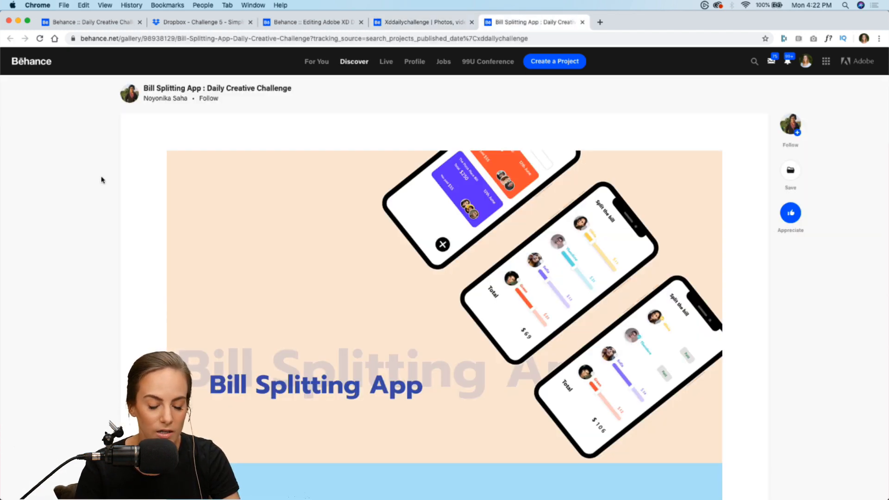
Review the Bill Splitting App project's mockups and challenge prompt, and watch its prototype video in full screen
scroll(114, 262, "down", 3)
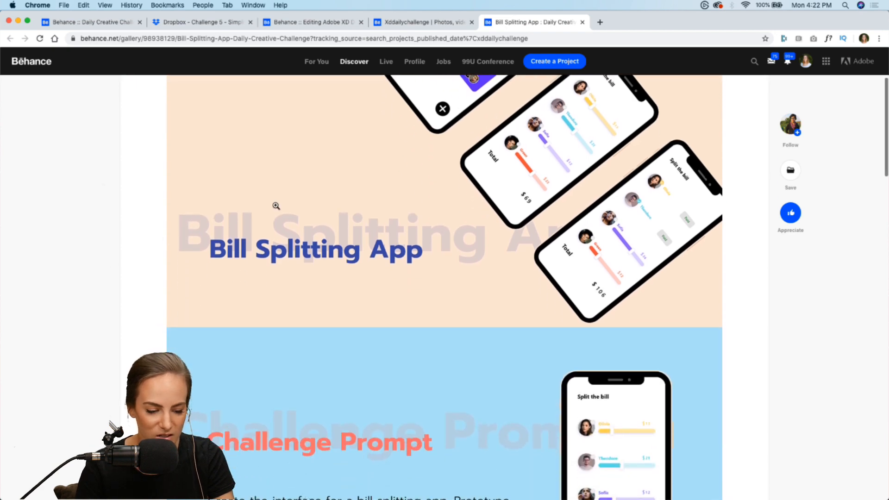
scroll(277, 205, "up", 2)
scroll(277, 205, "down", 7)
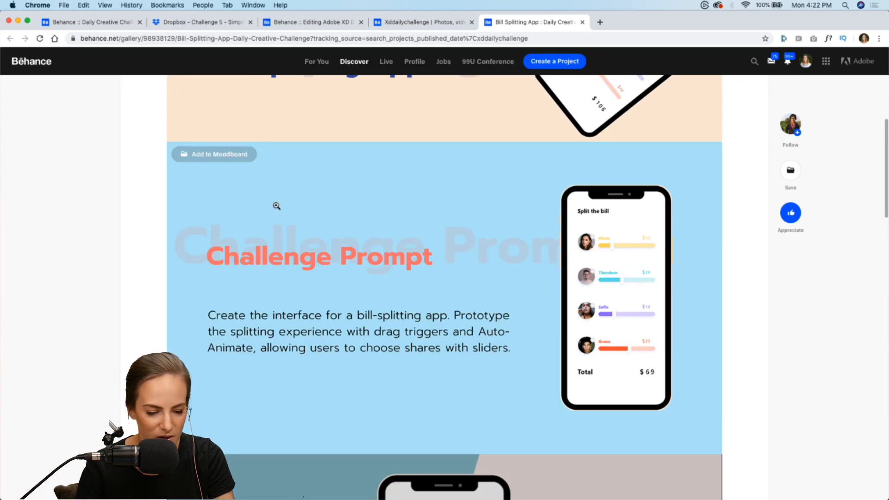
scroll(276, 206, "down", 3)
scroll(276, 205, "down", 1)
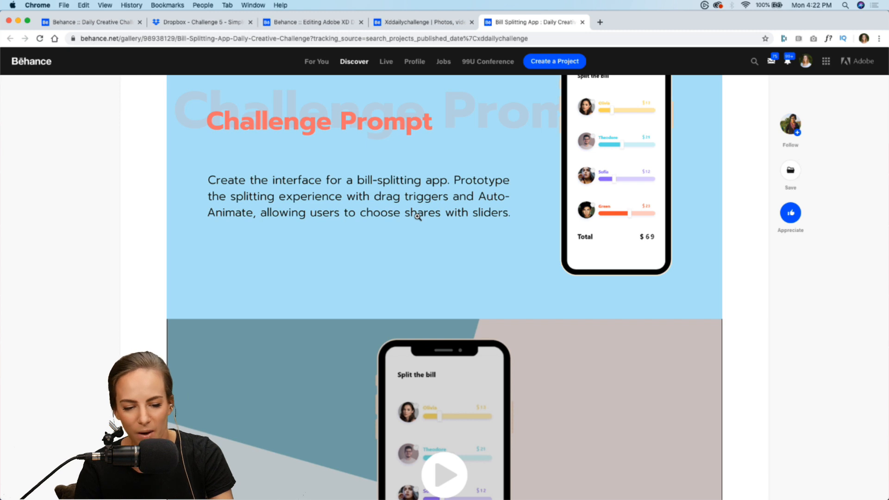
scroll(418, 217, "down", 6)
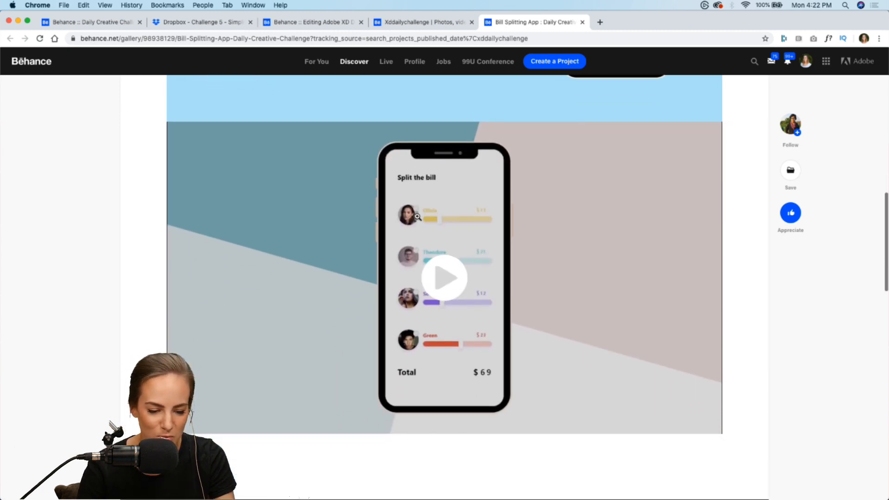
left_click(419, 220)
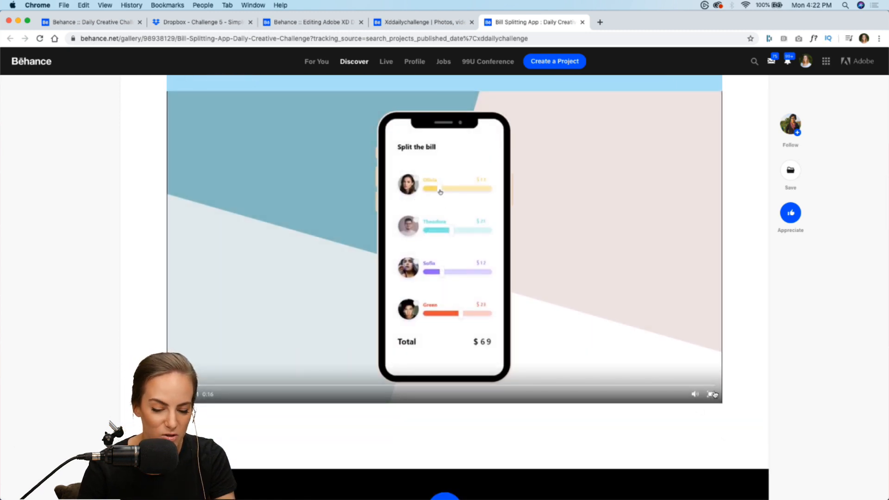
left_click(711, 395)
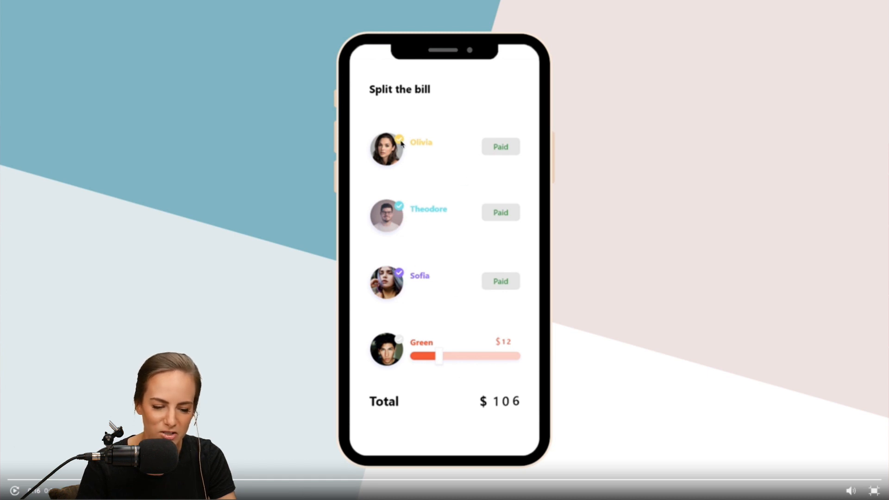
left_click(873, 492)
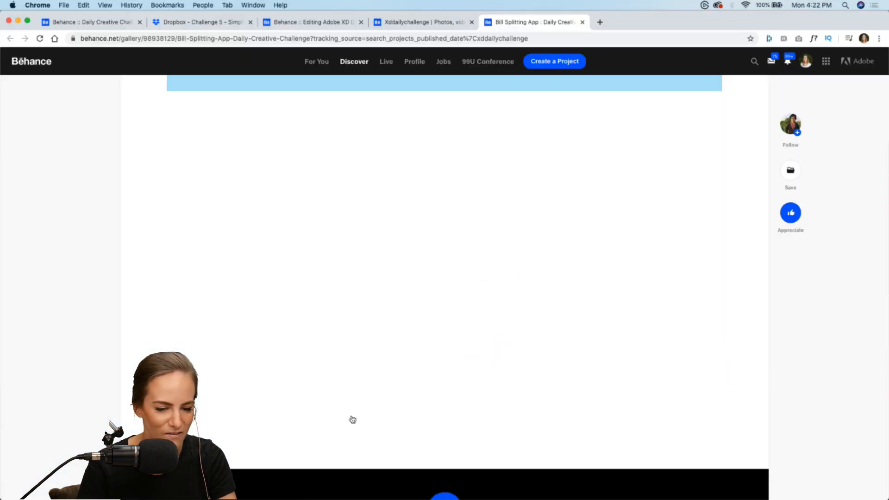
scroll(123, 357, "up", 15)
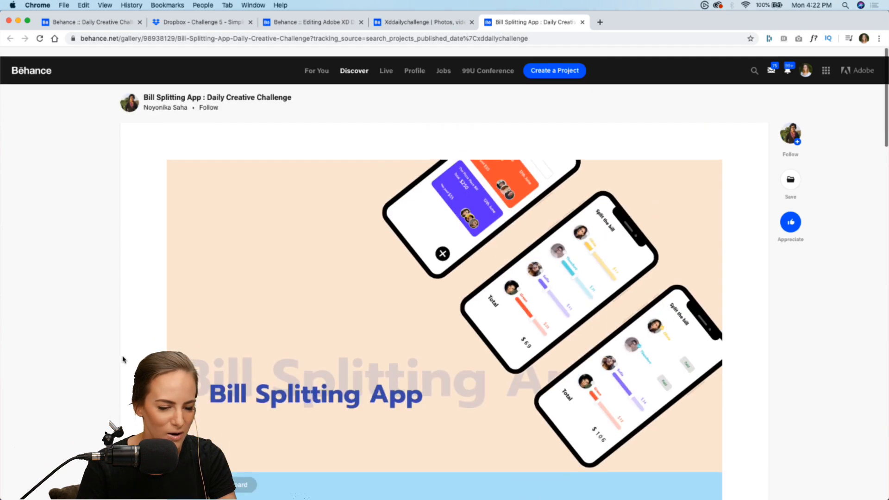
Browse the xddailychallenge results, switch to Discord's current-challenge channel, and watch the Challenge 4 bill splitting video in full screen
left_click(416, 24)
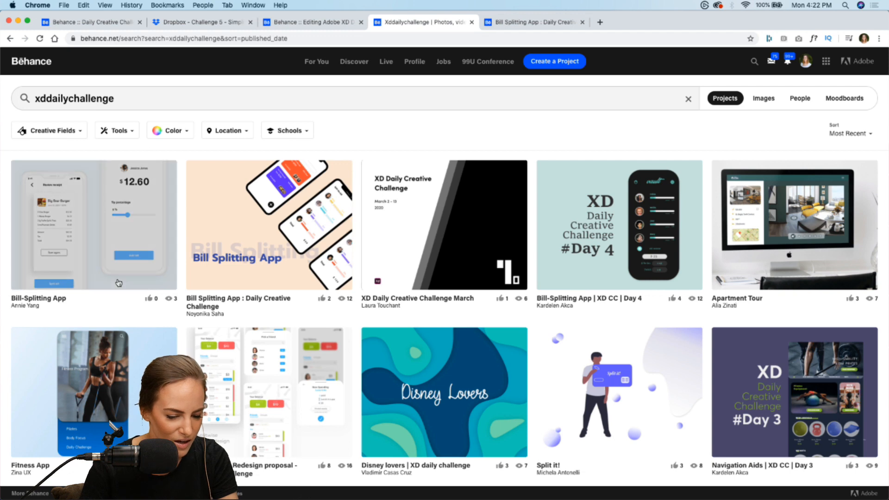
scroll(117, 283, "down", 2)
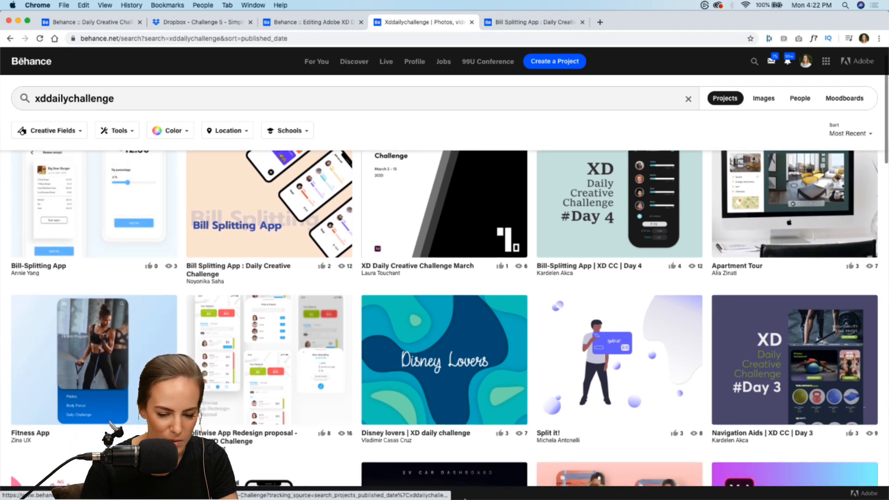
left_click(526, 493)
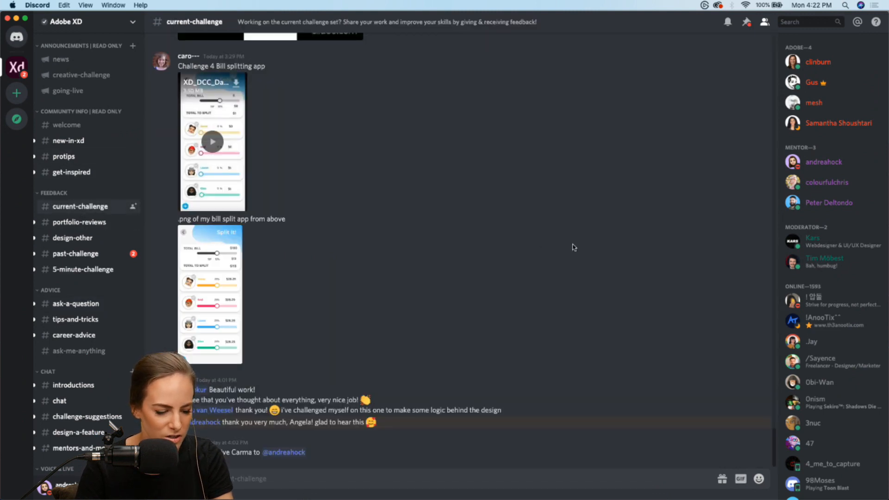
scroll(395, 250, "up", 3)
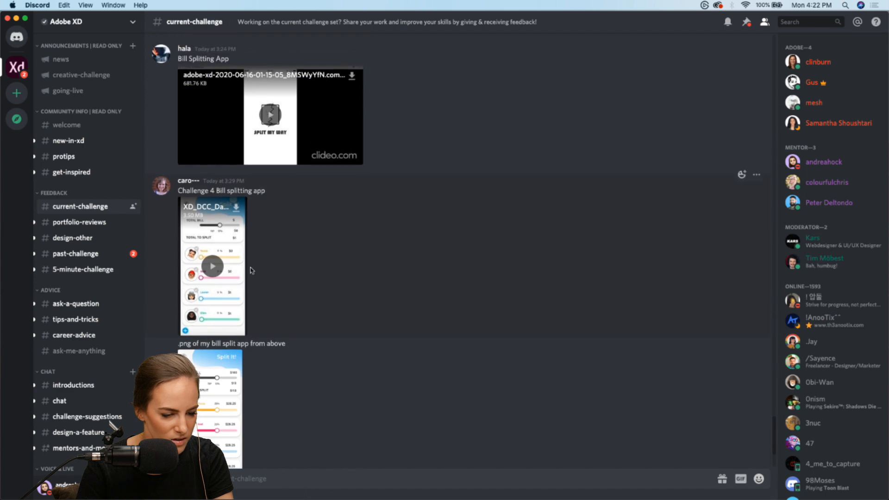
left_click(214, 271)
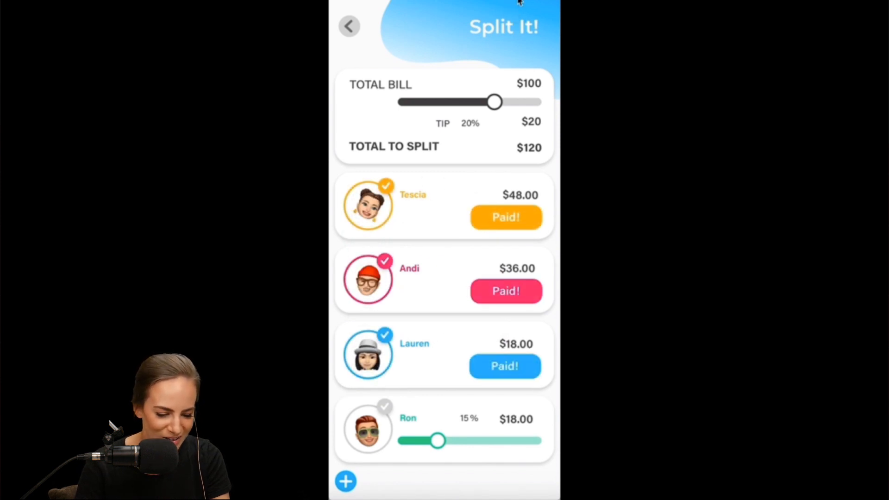
left_click(309, 371)
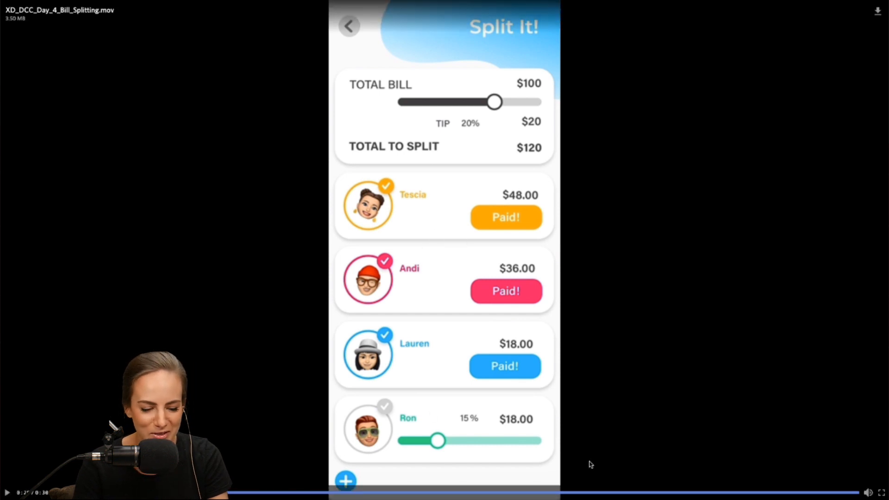
key("Escape")
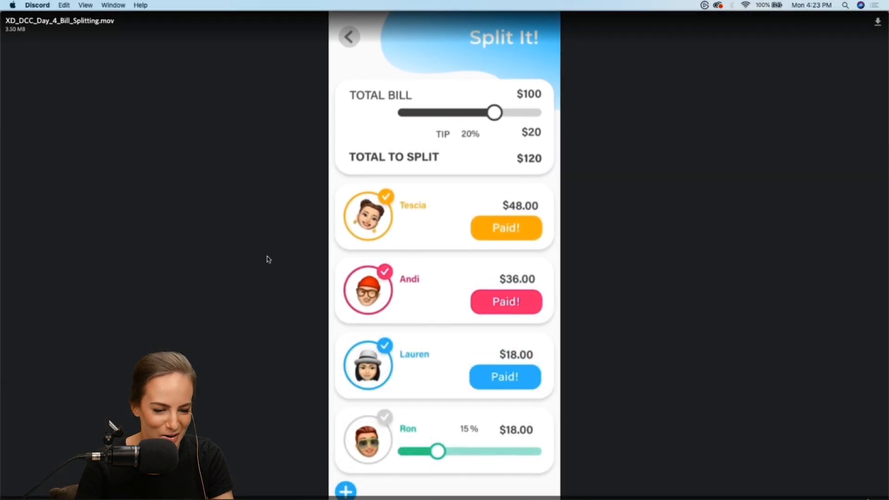
Find the earlier Progress Meter Challenge post in the current-challenge channel and watch its candle shop checkout video in full screen
scroll(419, 217, "up", 10)
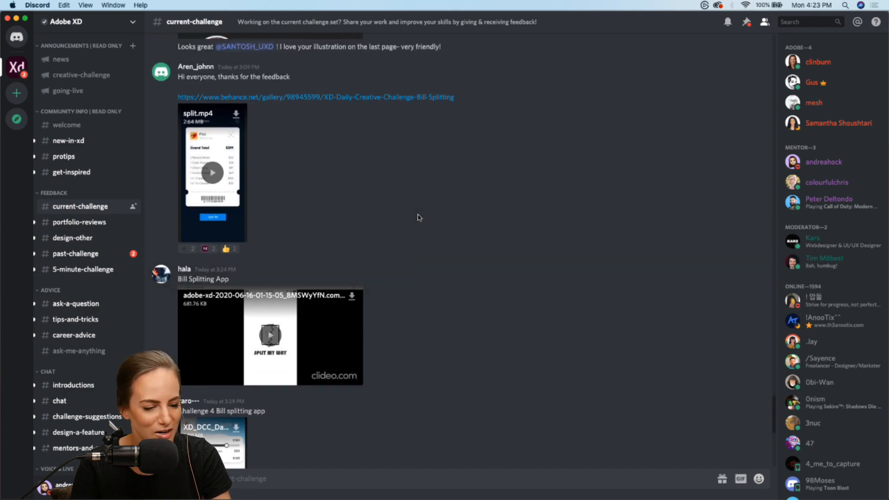
scroll(419, 218, "up", 15)
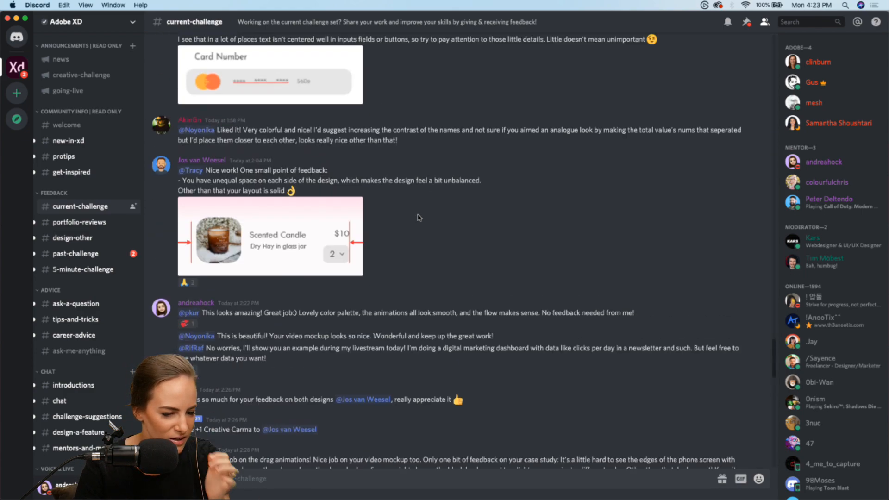
scroll(419, 217, "up", 20)
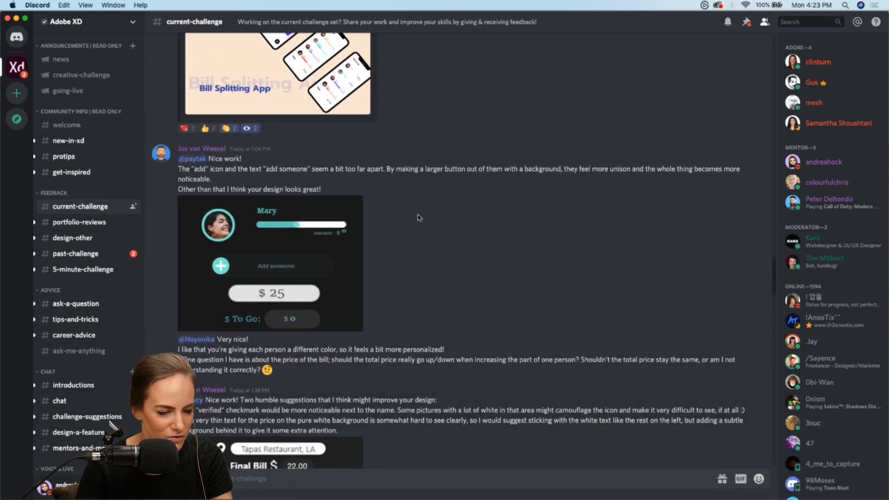
scroll(419, 217, "up", 20)
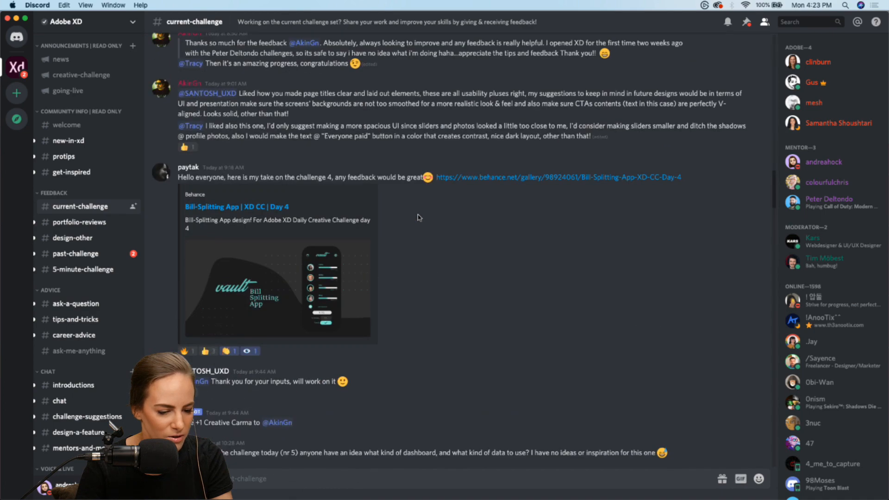
scroll(419, 217, "up", 10)
scroll(418, 217, "up", 20)
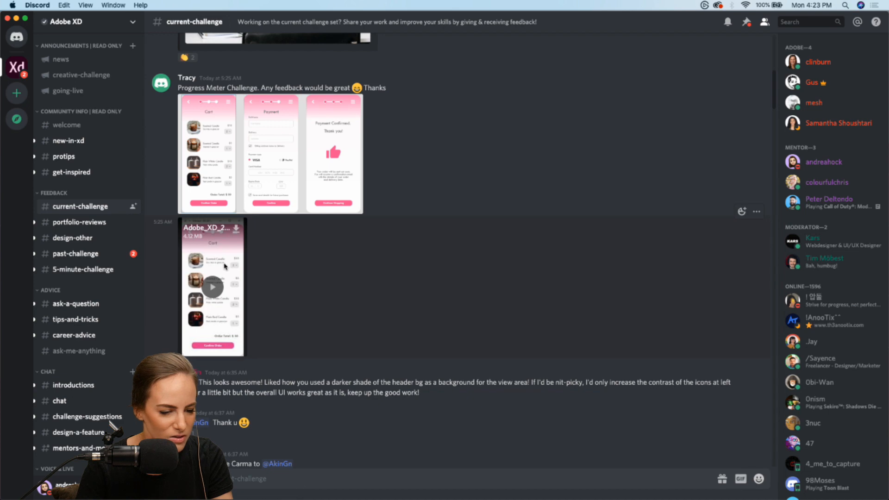
left_click(213, 288)
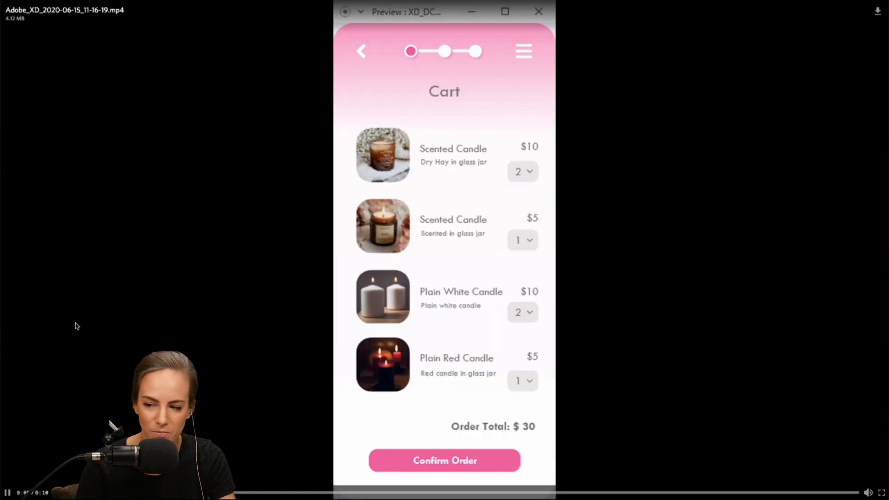
left_click(452, 54)
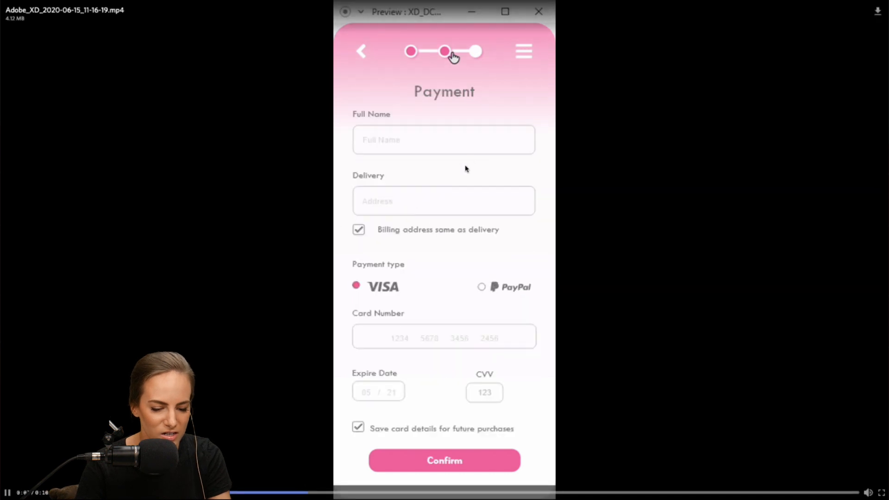
left_click(481, 54)
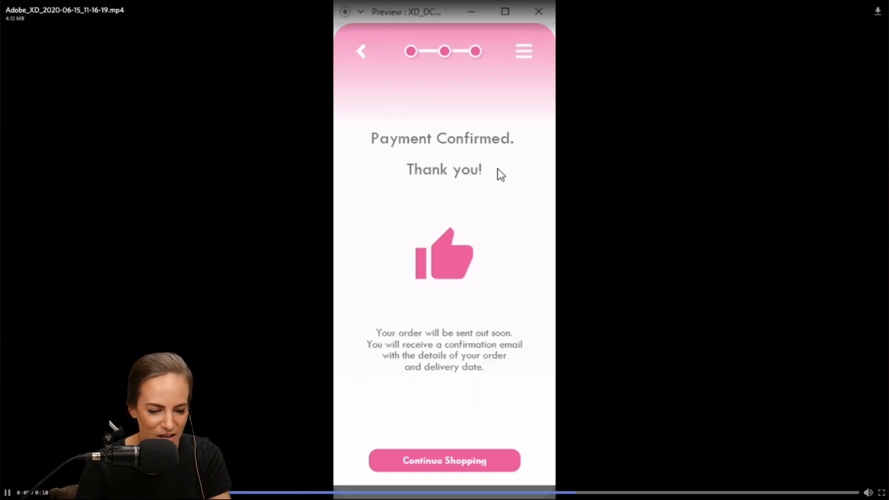
left_click(471, 469)
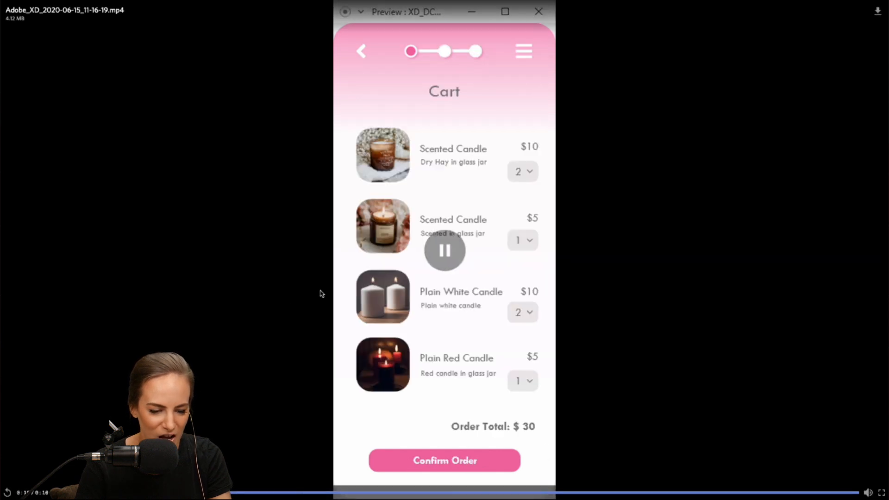
Replay the progress meter video from the start and exit full screen
left_click(56, 492)
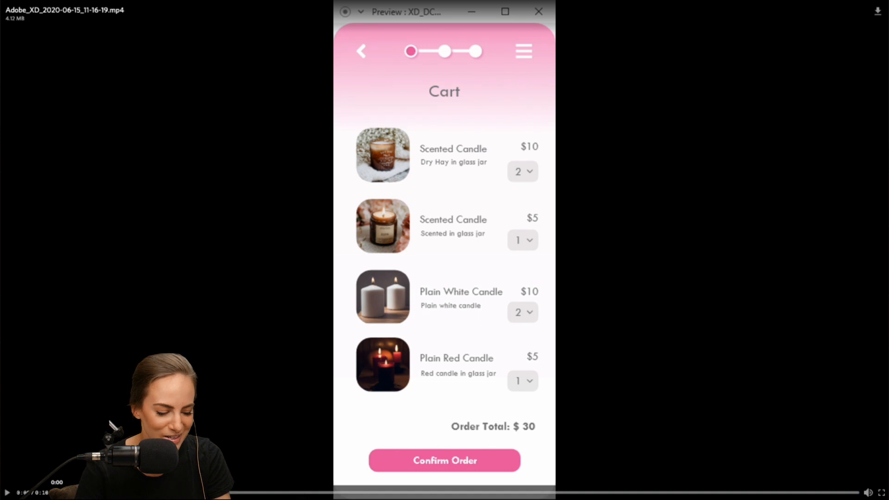
left_click(8, 493)
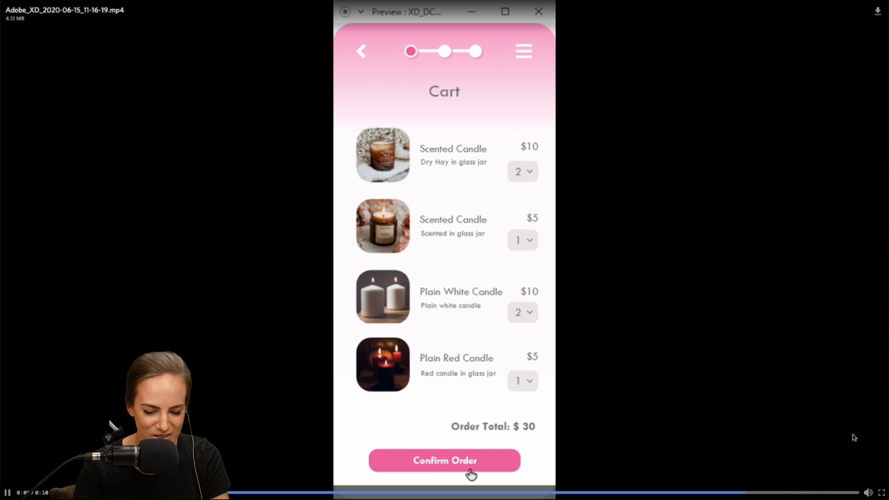
left_click(882, 493)
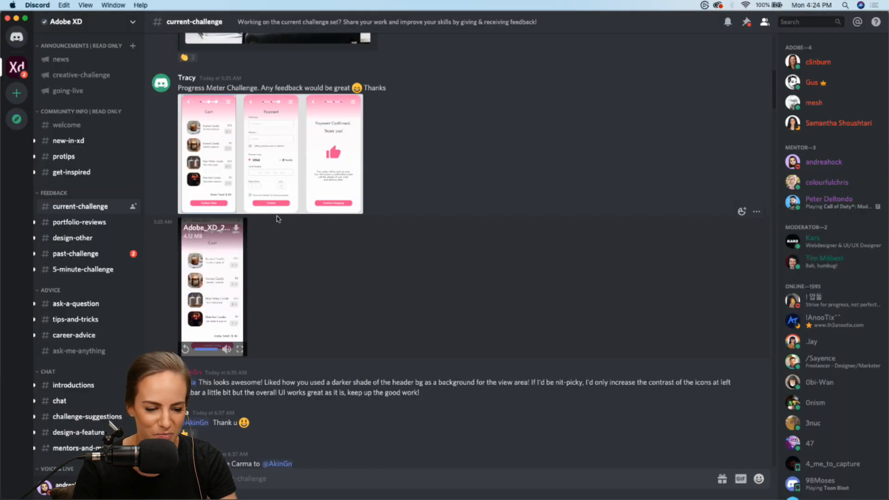
Open the Apartment Tour project on Behance in Chrome from its post in the current-challenge channel
scroll(278, 218, "up", 10)
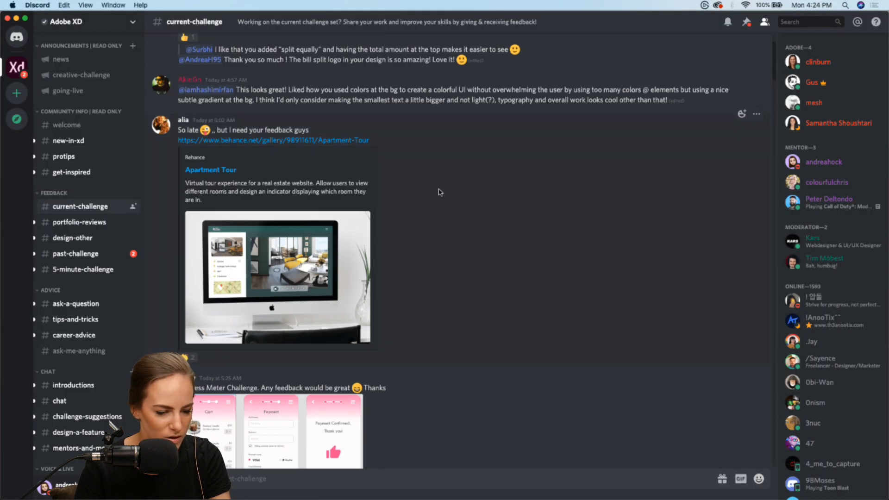
scroll(440, 193, "up", 1)
left_click(270, 154)
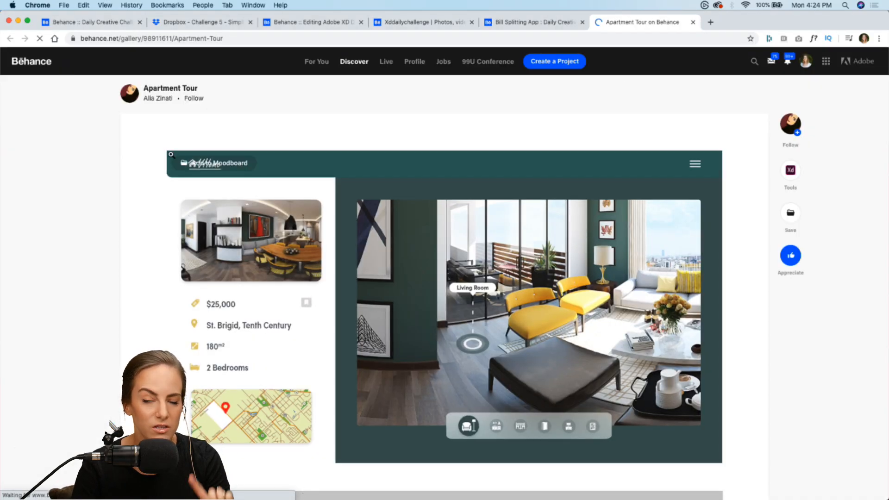
Look through the Apartment Tour project and watch its virtual tour preview video in full screen
scroll(26, 290, "down", 5)
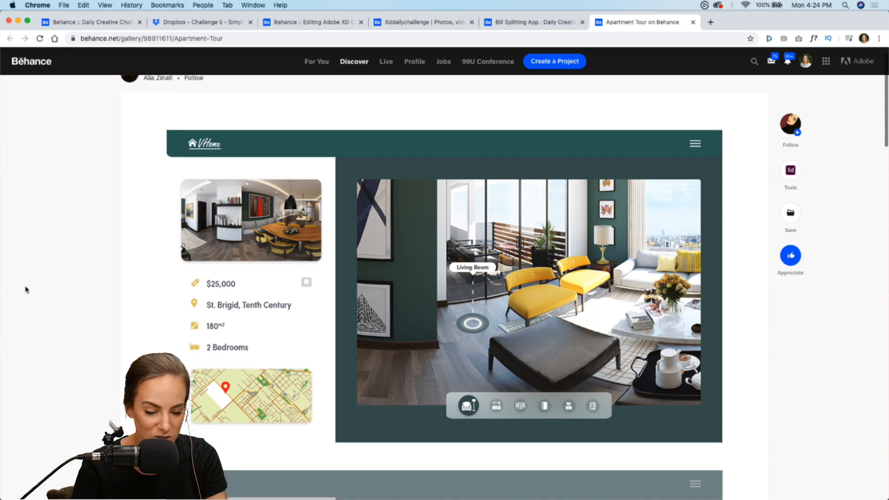
scroll(26, 290, "down", 5)
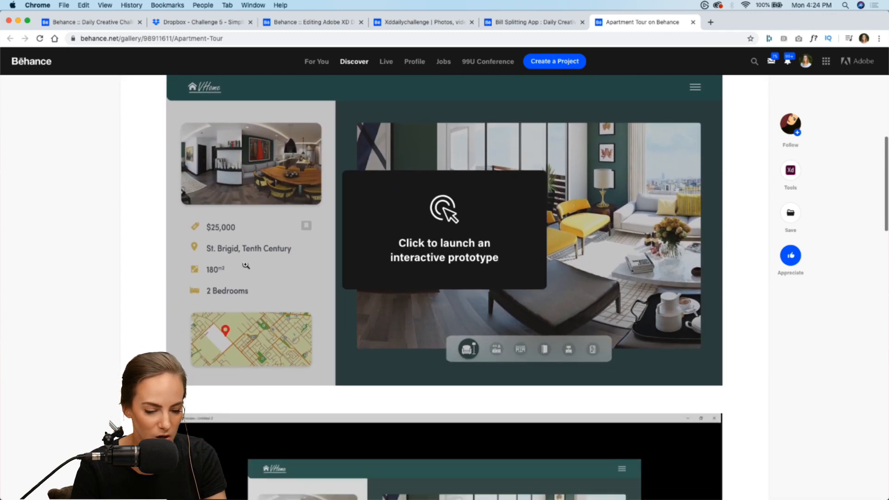
scroll(470, 313, "down", 7)
left_click(440, 241)
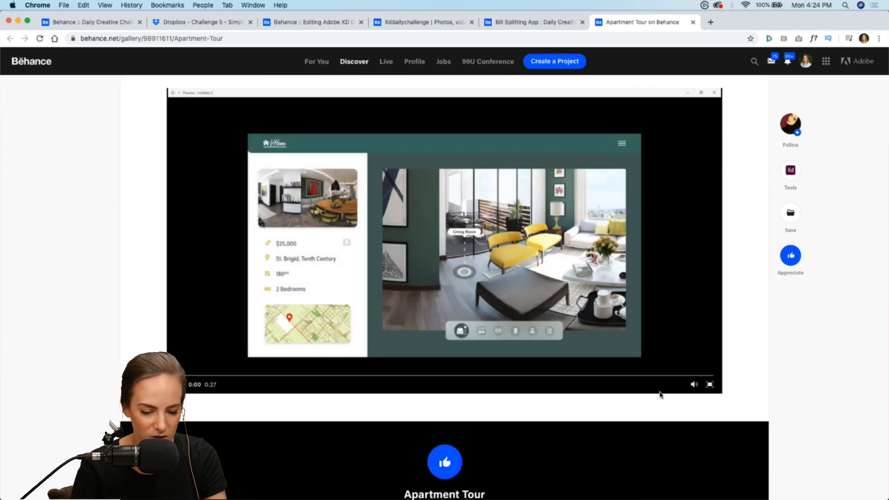
left_click(709, 384)
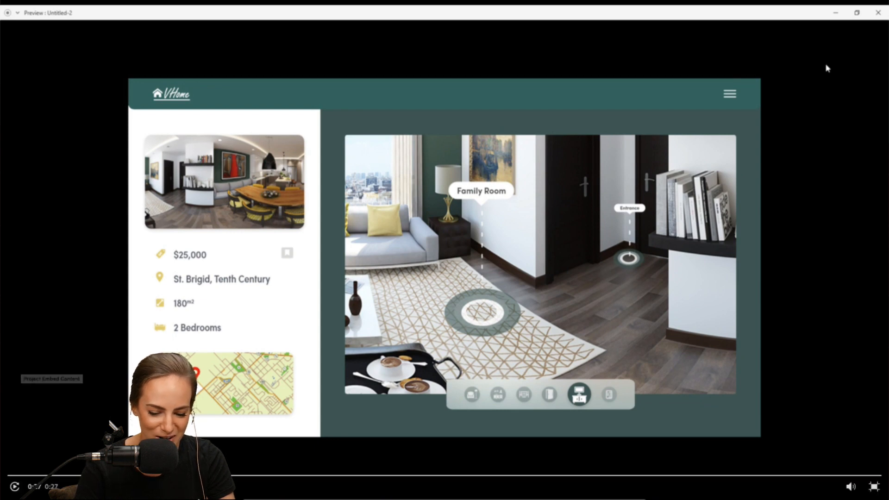
left_click(874, 486)
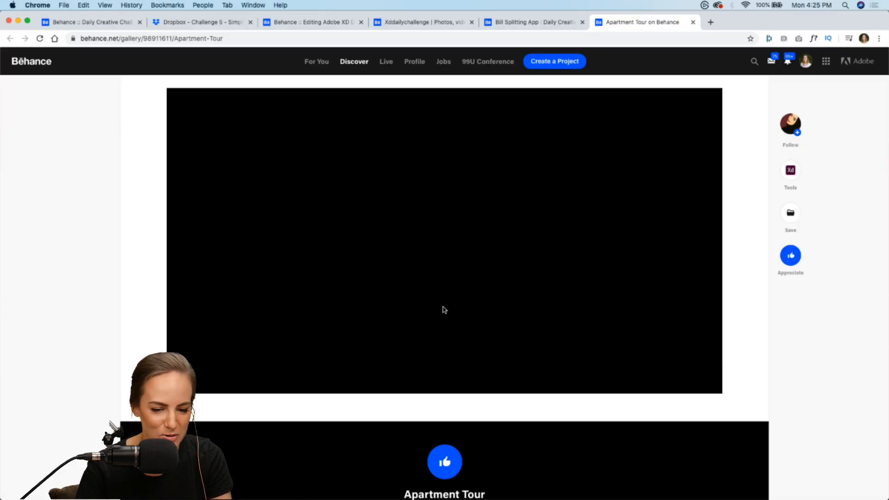